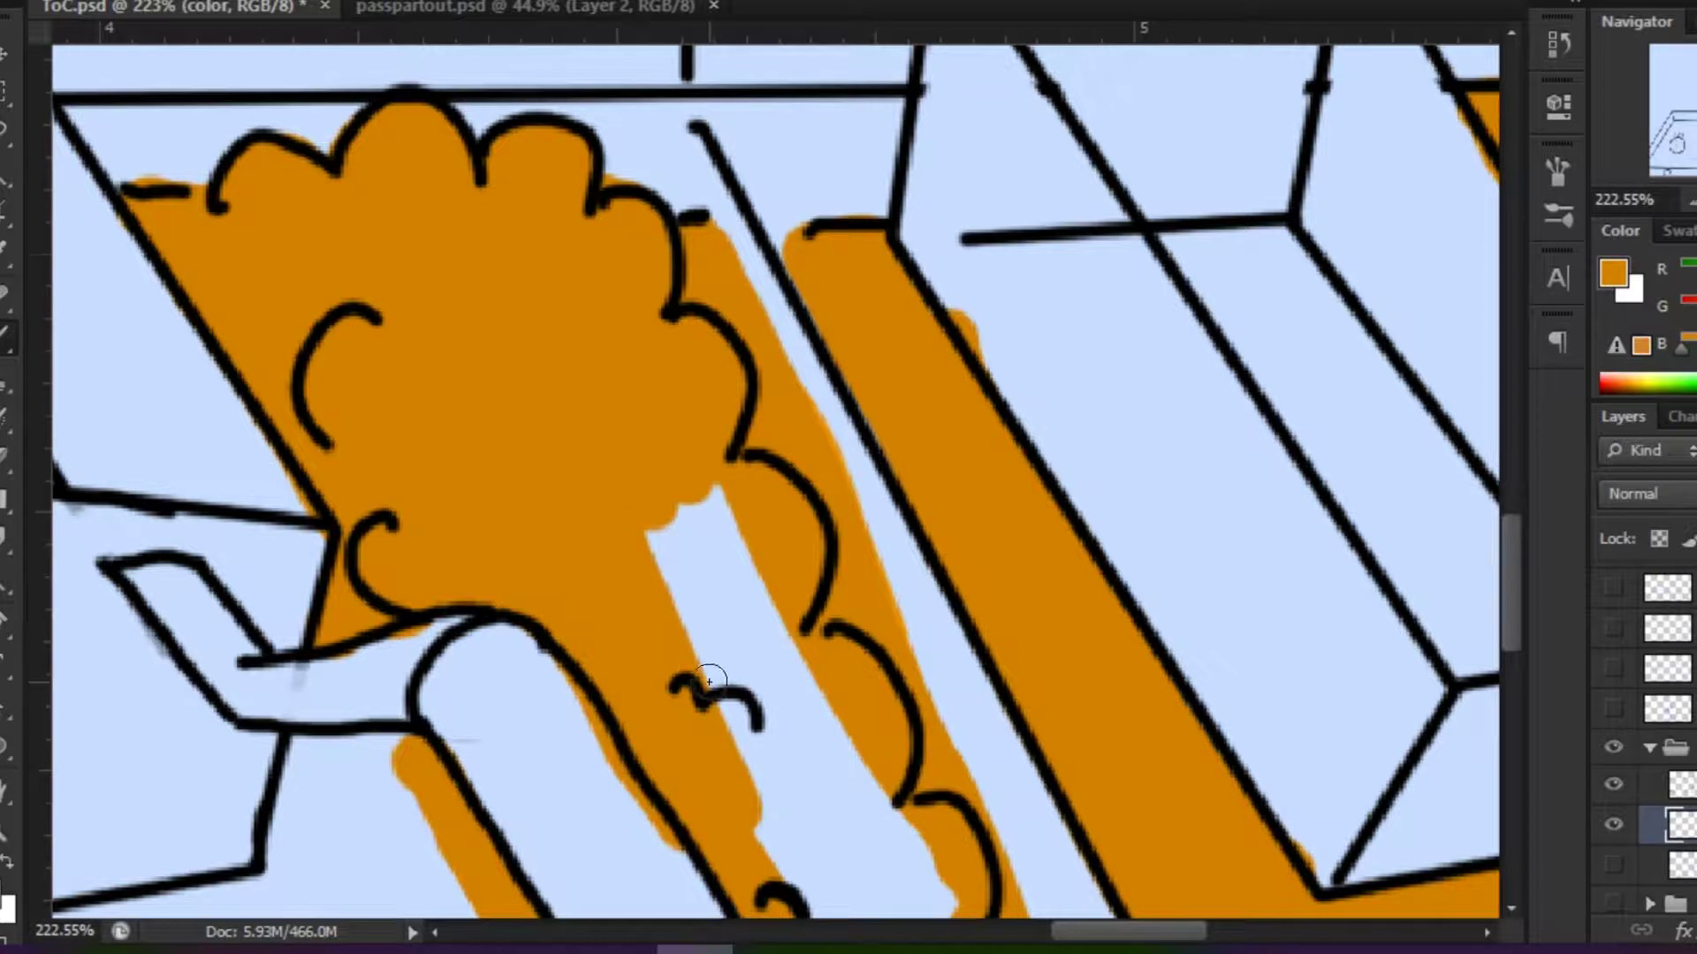
Paint the fryer oil orange around the fries and across the lower part of the left vat.
{"action": "left_click_drag", "start_coordinate": [788, 746], "coordinate": [615, 587]}
{"action": "mouse_move", "coordinate": [653, 787]}
{"action": "left_mouse_down"}
{"action": "mouse_move", "coordinate": [742, 588]}
{"action": "mouse_move", "coordinate": [879, 651]}
{"action": "mouse_move", "coordinate": [600, 756]}
{"action": "left_mouse_up"}
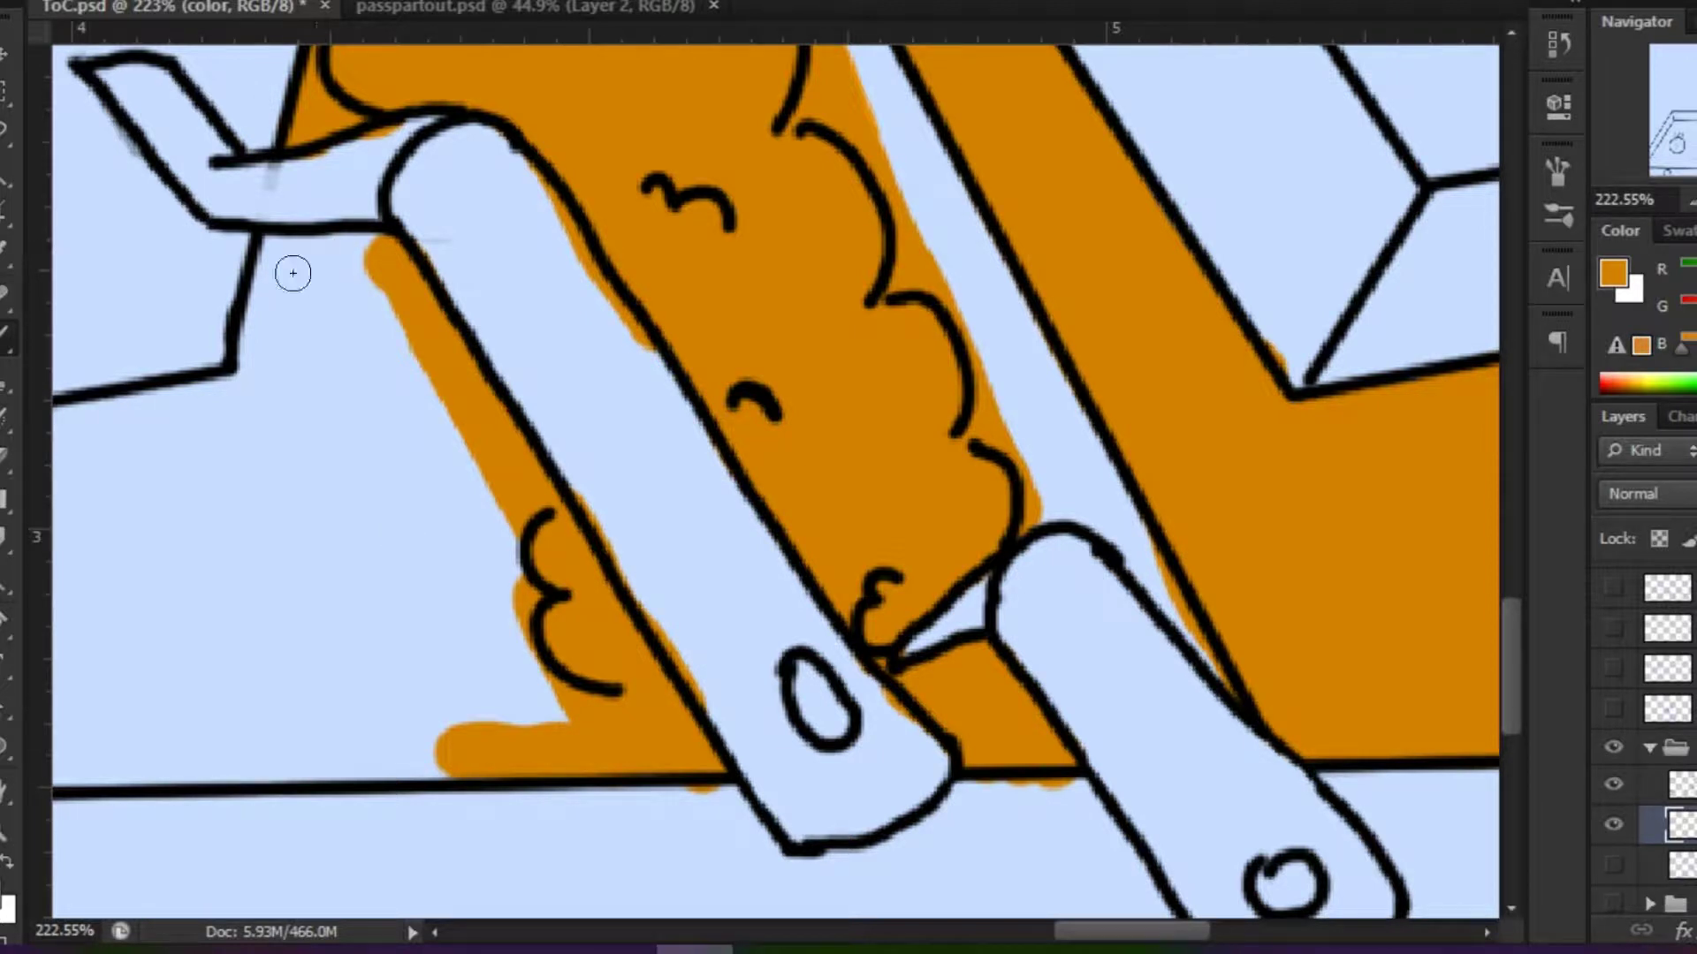
{"action": "mouse_move", "coordinate": [364, 250]}
{"action": "left_mouse_down"}
{"action": "mouse_move", "coordinate": [450, 619]}
{"action": "mouse_move", "coordinate": [368, 700]}
{"action": "left_mouse_up"}
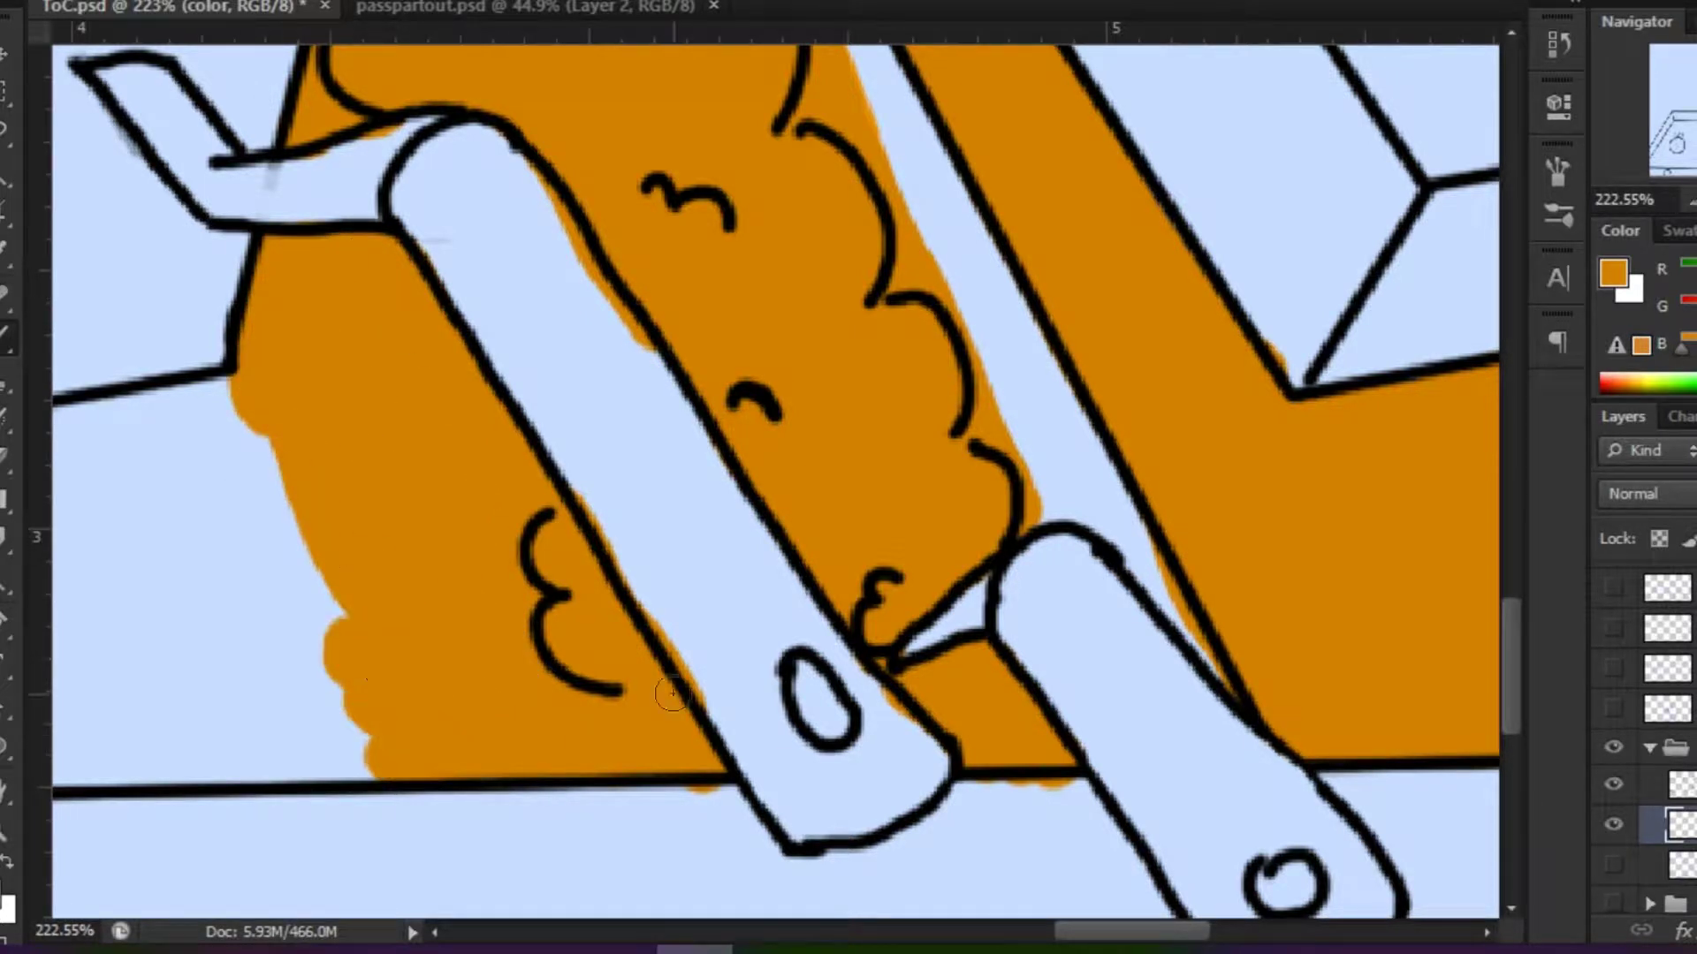
{"action": "scroll", "coordinate": [809, 699], "scroll_direction": "left", "scroll_amount": 8}
{"action": "mouse_move", "coordinate": [848, 349]}
{"action": "left_mouse_down"}
{"action": "mouse_move", "coordinate": [830, 719]}
{"action": "mouse_move", "coordinate": [951, 693]}
{"action": "mouse_move", "coordinate": [990, 372]}
{"action": "mouse_move", "coordinate": [973, 526]}
{"action": "mouse_move", "coordinate": [744, 722]}
{"action": "left_mouse_up"}
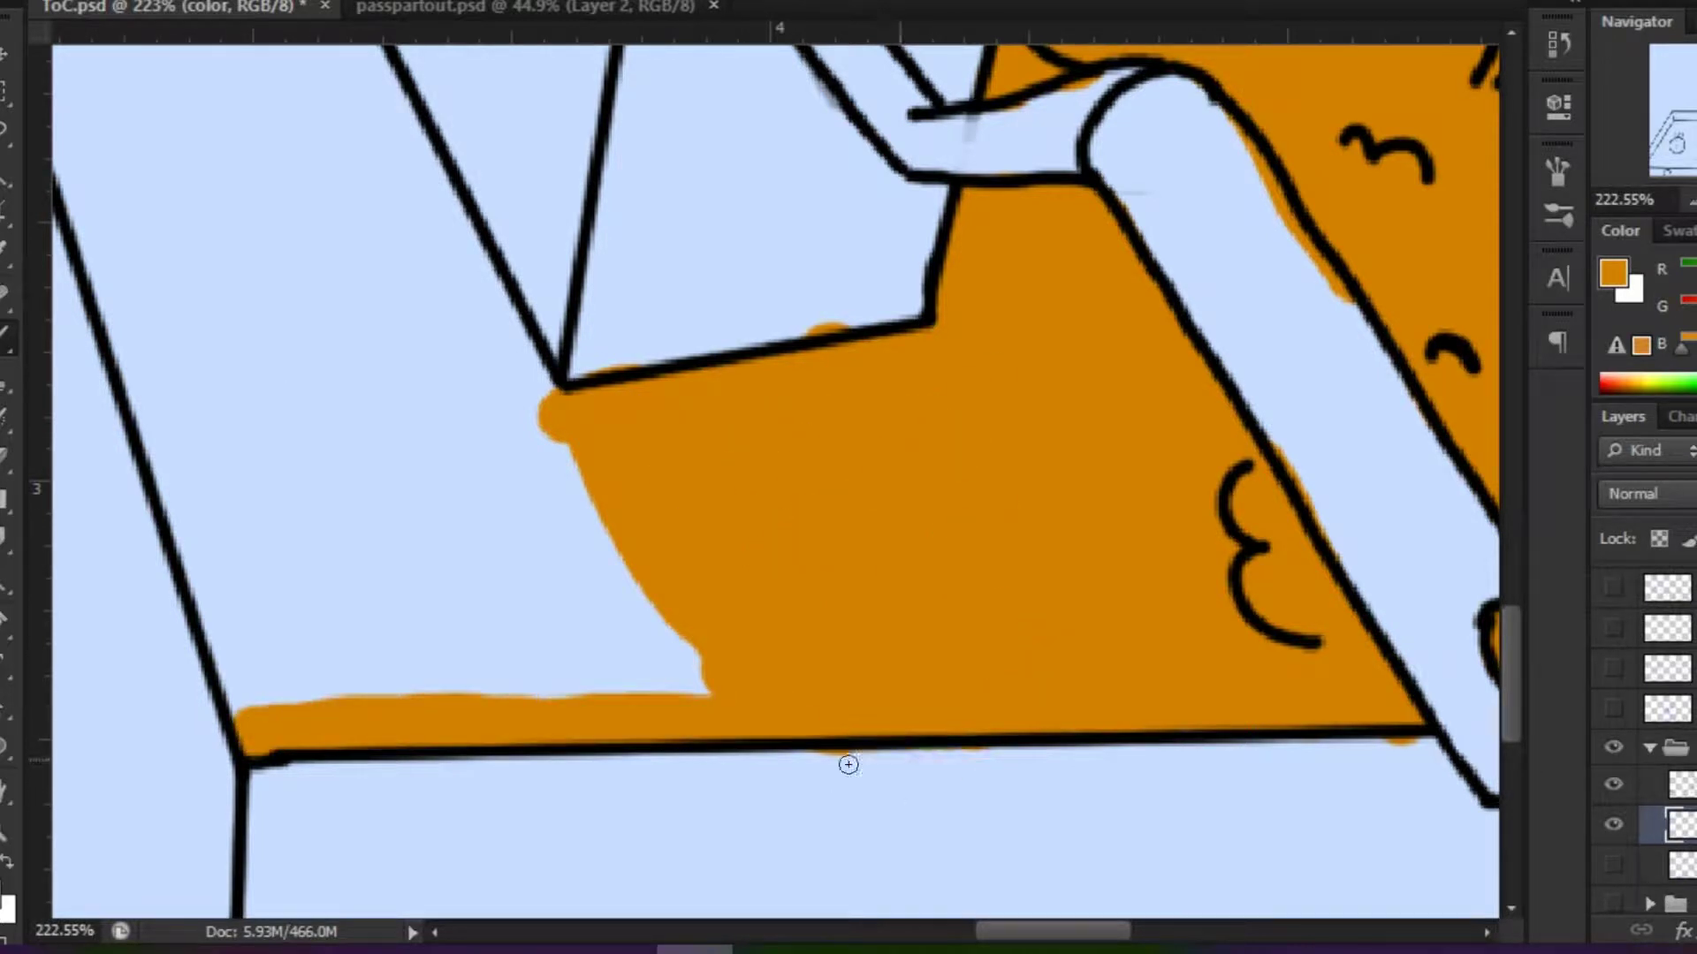
Fill the rest of the left vat's oil with orange, beside the left basket up to the oil line.
{"action": "scroll", "coordinate": [992, 758], "scroll_direction": "up", "scroll_amount": 2}
{"action": "scroll", "coordinate": [992, 757], "scroll_direction": "left", "scroll_amount": 2}
{"action": "mouse_move", "coordinate": [371, 848]}
{"action": "left_mouse_down"}
{"action": "mouse_move", "coordinate": [311, 595]}
{"action": "mouse_move", "coordinate": [497, 762]}
{"action": "mouse_move", "coordinate": [793, 834]}
{"action": "mouse_move", "coordinate": [713, 744]}
{"action": "mouse_move", "coordinate": [447, 739]}
{"action": "left_mouse_up"}
{"action": "scroll", "coordinate": [447, 739], "scroll_direction": "up", "scroll_amount": 2}
{"action": "mouse_move", "coordinate": [292, 707]}
{"action": "left_mouse_down"}
{"action": "mouse_move", "coordinate": [242, 474]}
{"action": "mouse_move", "coordinate": [303, 428]}
{"action": "mouse_move", "coordinate": [432, 544]}
{"action": "mouse_move", "coordinate": [208, 443]}
{"action": "mouse_move", "coordinate": [363, 466]}
{"action": "mouse_move", "coordinate": [367, 379]}
{"action": "left_mouse_up"}
{"action": "scroll", "coordinate": [432, 544], "scroll_direction": "up", "scroll_amount": 3}
{"action": "left_click_drag", "start_coordinate": [1198, 327], "coordinate": [1064, 433]}
Paint the handle of the left fryer basket solid blue.
{"action": "scroll", "coordinate": [1065, 433], "scroll_direction": "down", "scroll_amount": 5}
{"action": "scroll", "coordinate": [1189, 320], "scroll_direction": "right", "scroll_amount": 5}
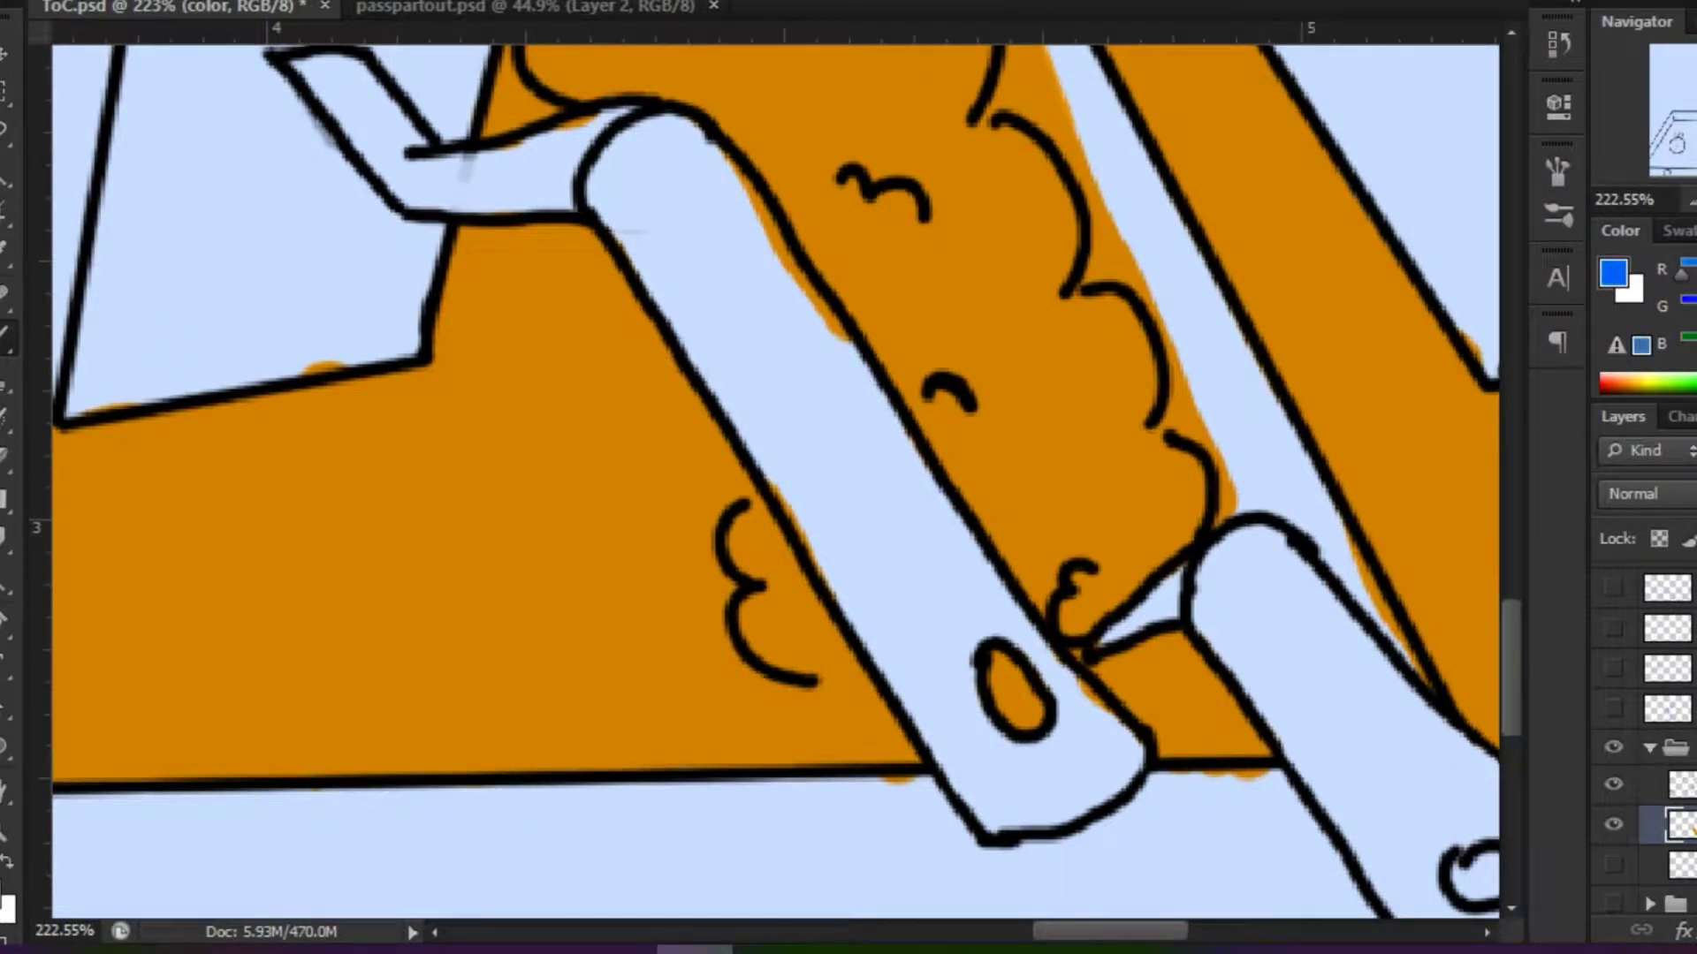
{"action": "key", "text": "ctrl+z"}
{"action": "left_click_drag", "start_coordinate": [1060, 742], "coordinate": [1085, 787]}
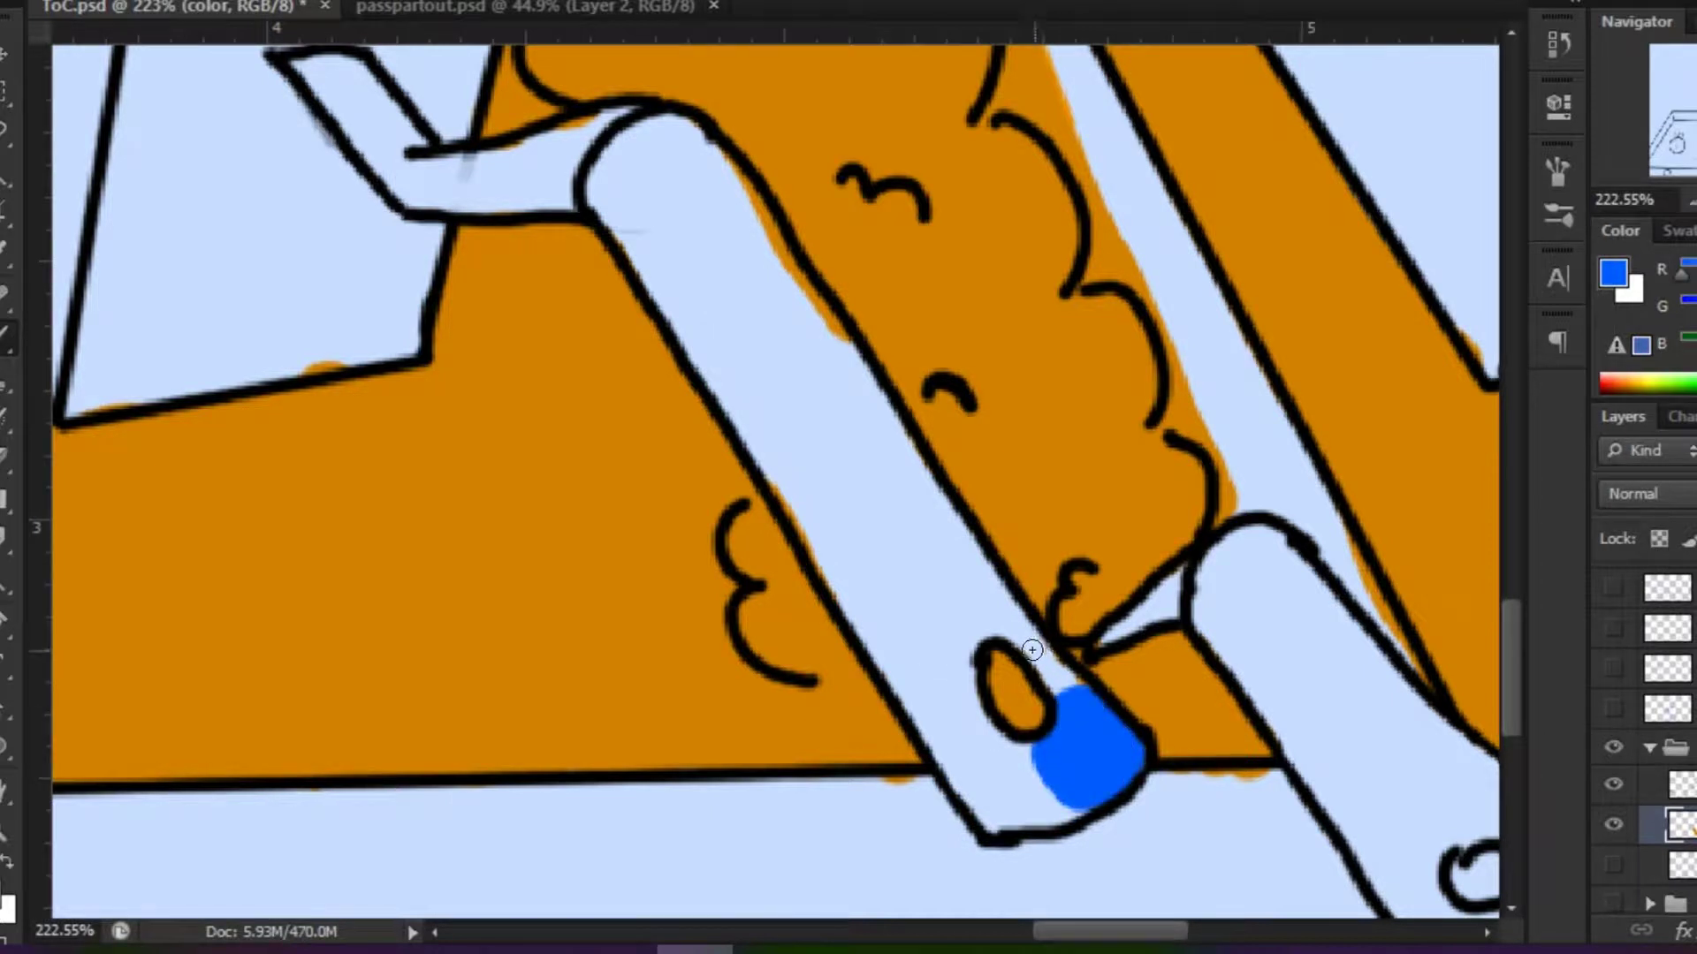
{"action": "left_click_drag", "start_coordinate": [632, 232], "coordinate": [820, 341]}
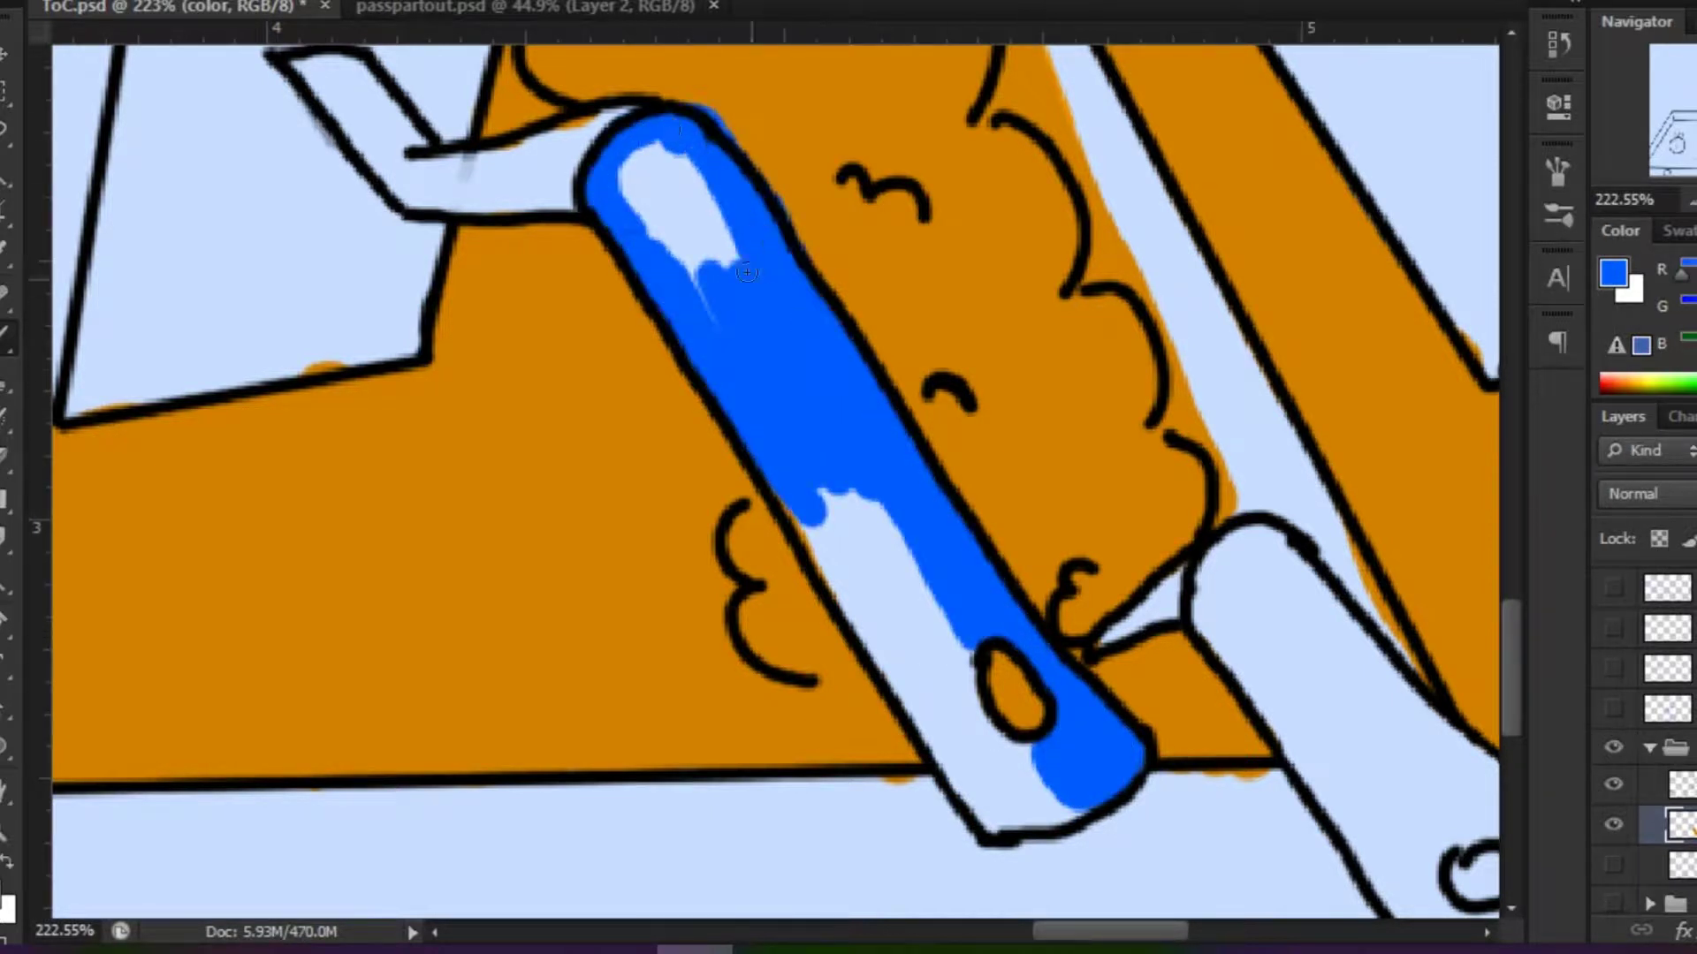
{"action": "key", "text": "ctrl+z"}
{"action": "left_click_drag", "start_coordinate": [707, 141], "coordinate": [863, 387]}
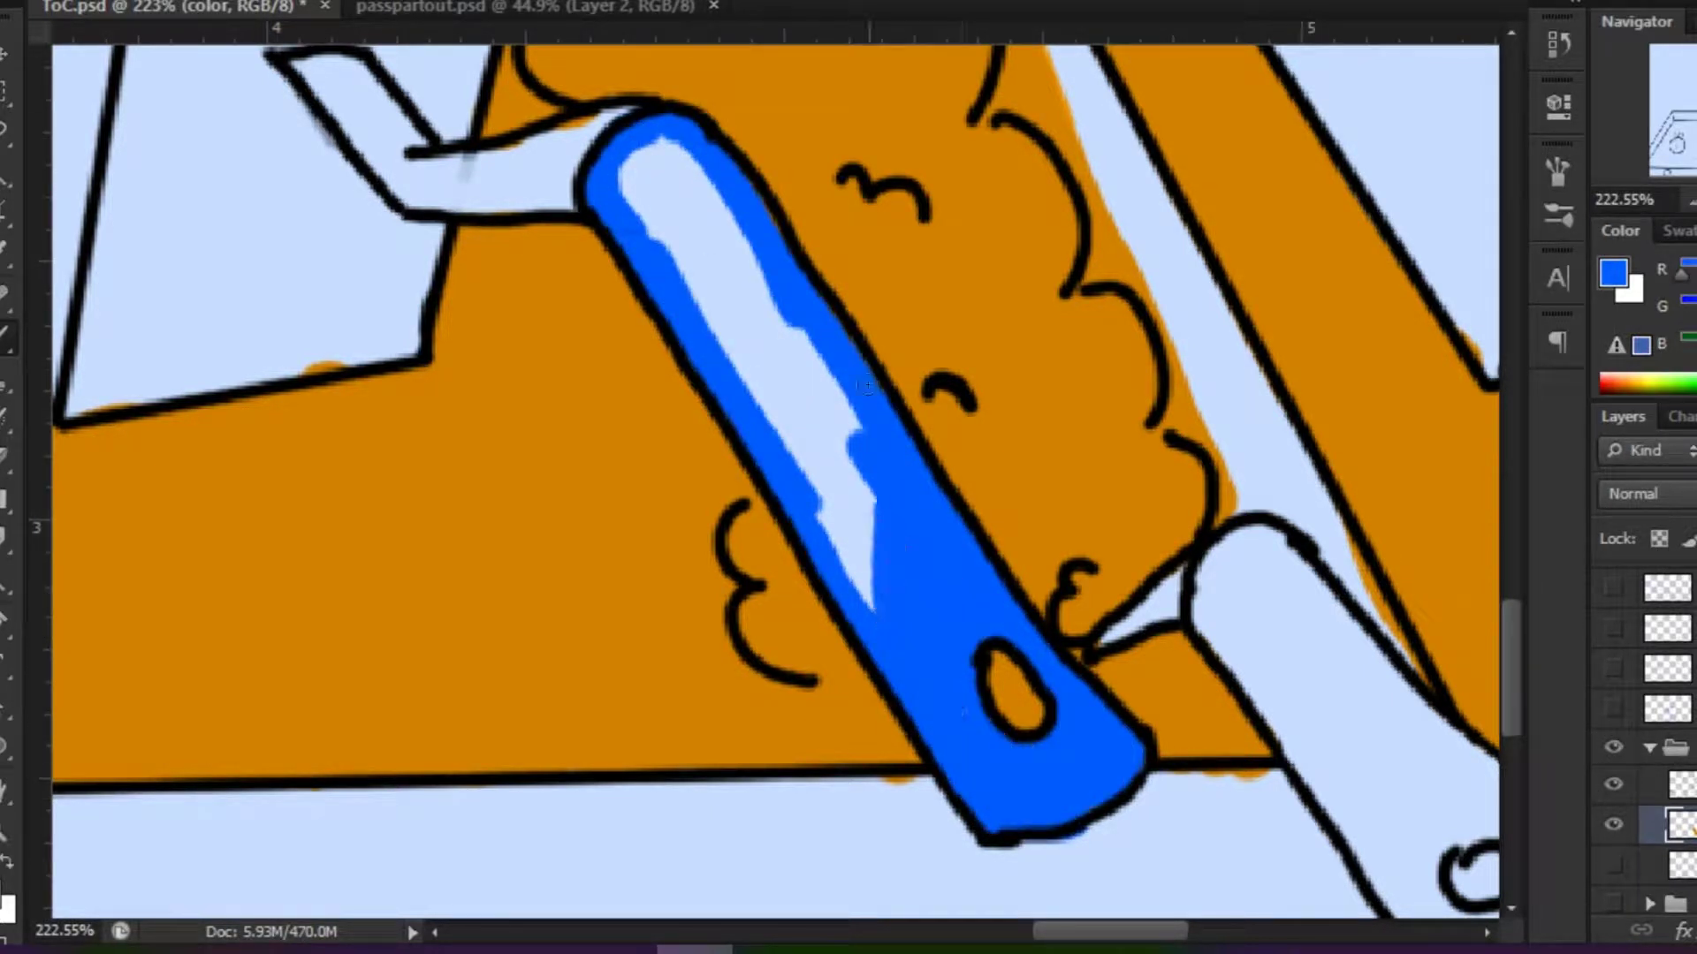
Paint the shorter handle between the two vats blue, leaving its hole unpainted.
{"action": "left_click_drag", "start_coordinate": [793, 442], "coordinate": [316, 357]}
{"action": "left_click_drag", "start_coordinate": [976, 828], "coordinate": [963, 890]}
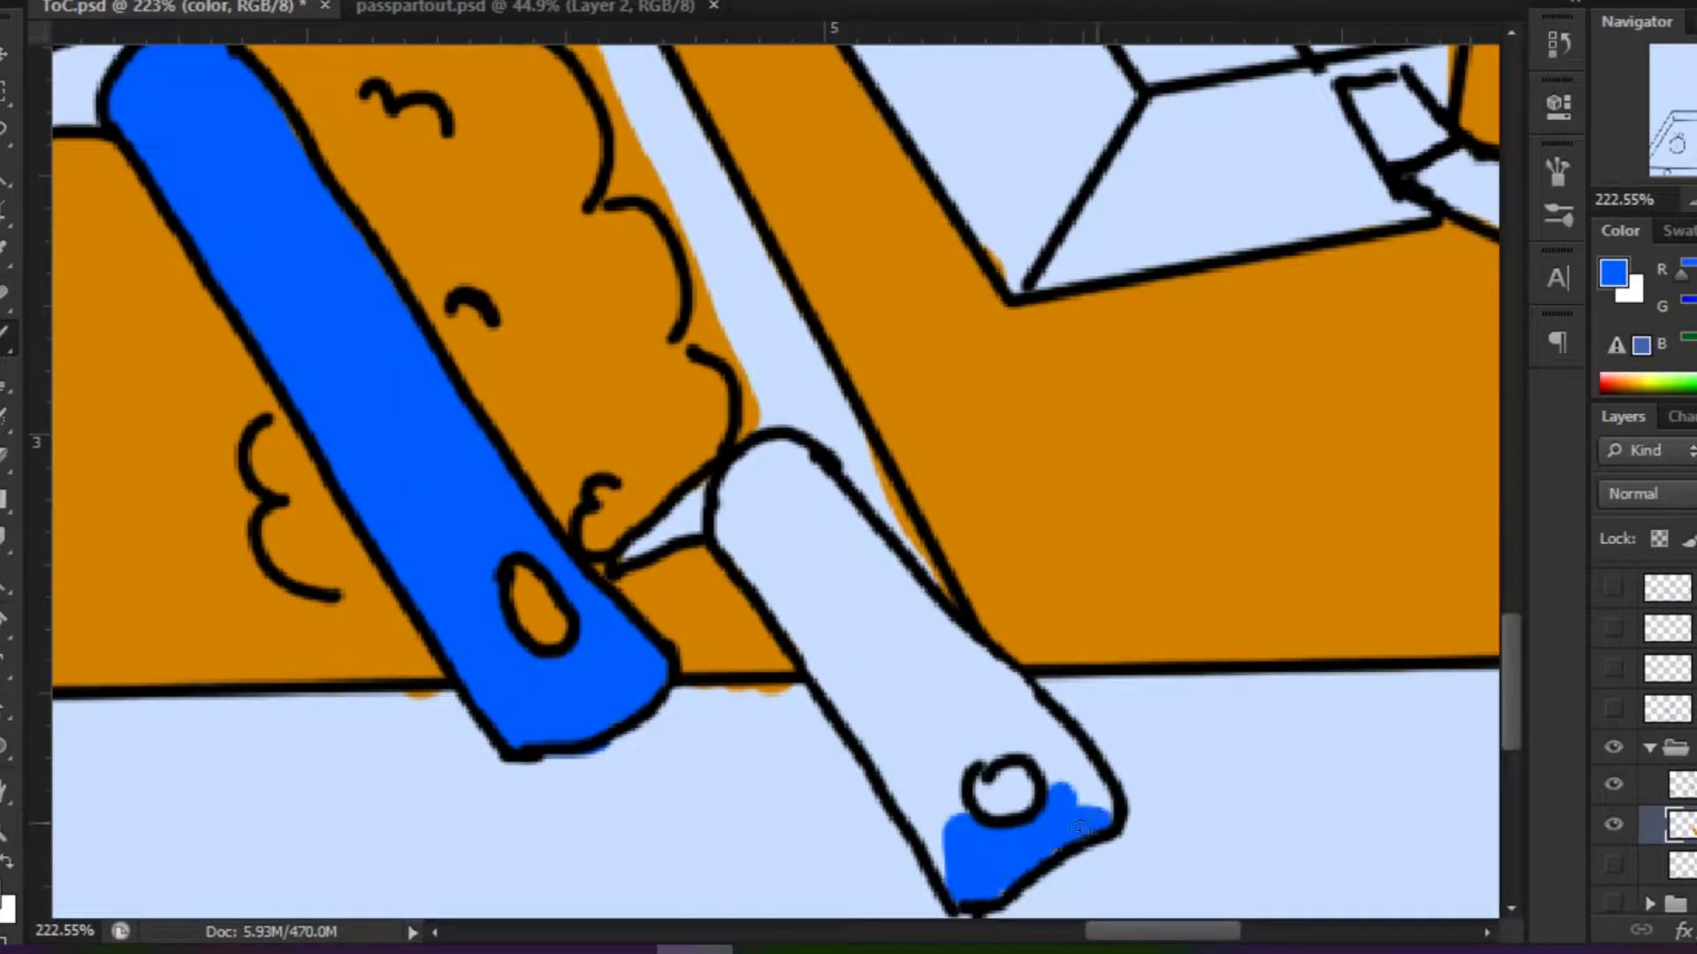
{"action": "key", "text": "ctrl+z"}
{"action": "left_click_drag", "start_coordinate": [1026, 699], "coordinate": [1043, 765]}
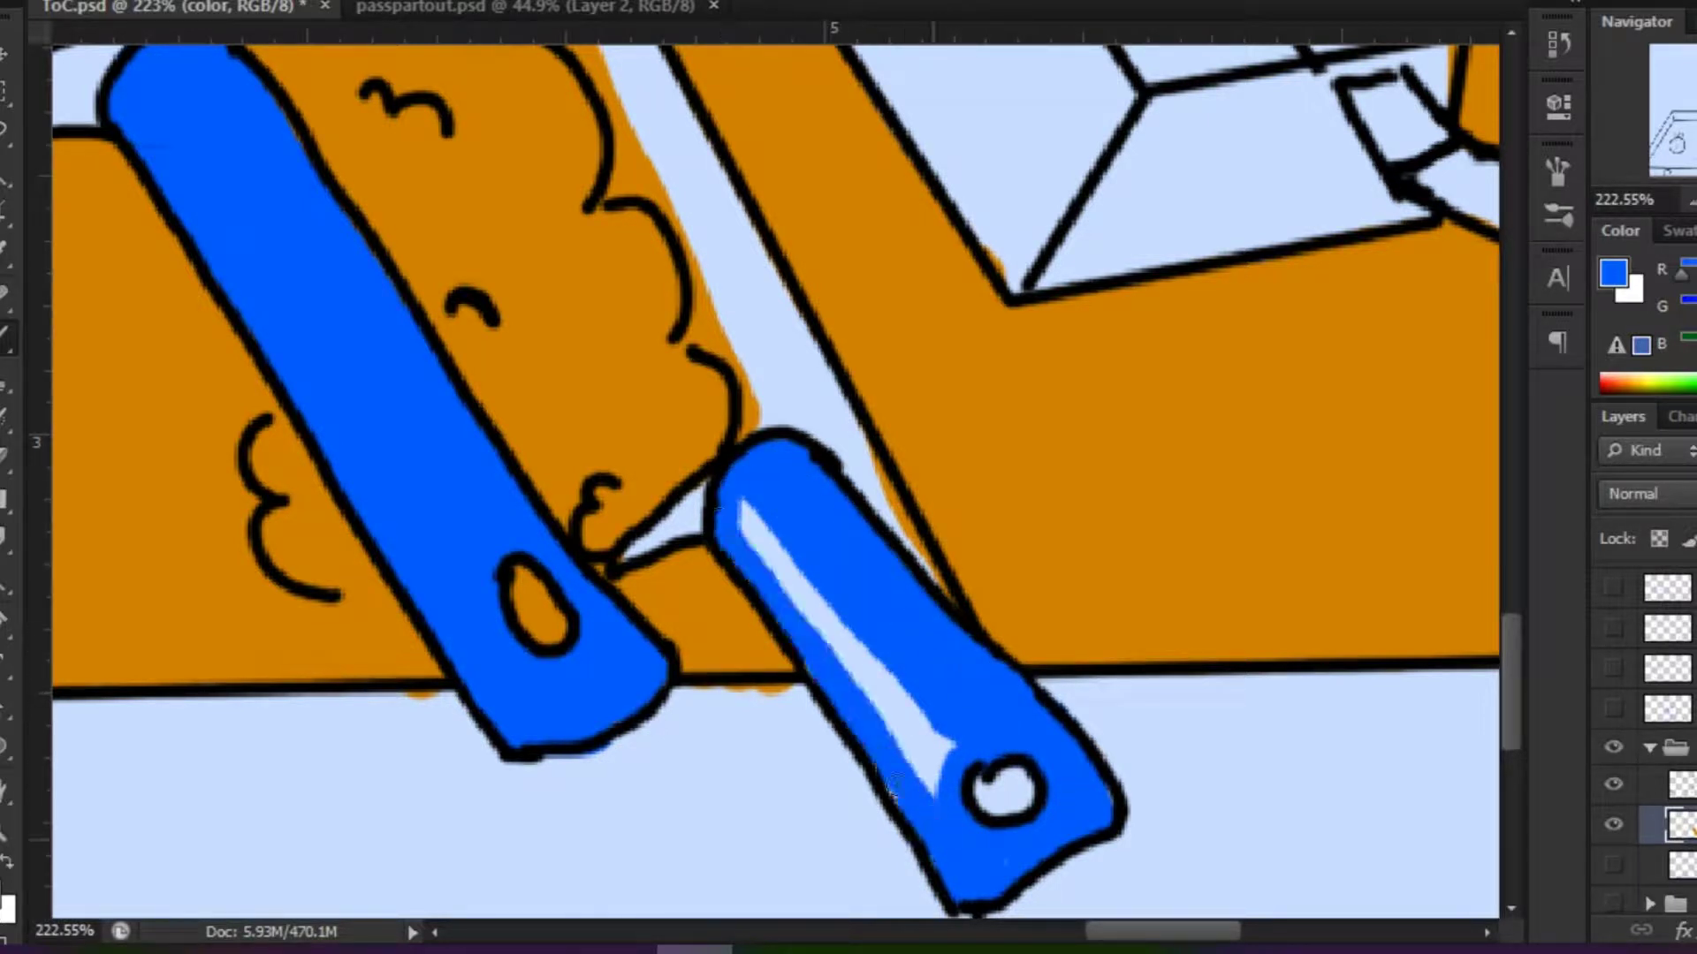
Paint the handles of the two right baskets blue and fill the nearer handle's hole with orange.
{"action": "scroll", "coordinate": [885, 687], "scroll_direction": "up", "scroll_amount": 4}
{"action": "scroll", "coordinate": [884, 687], "scroll_direction": "right", "scroll_amount": 5}
{"action": "left_click_drag", "start_coordinate": [809, 656], "coordinate": [946, 781]}
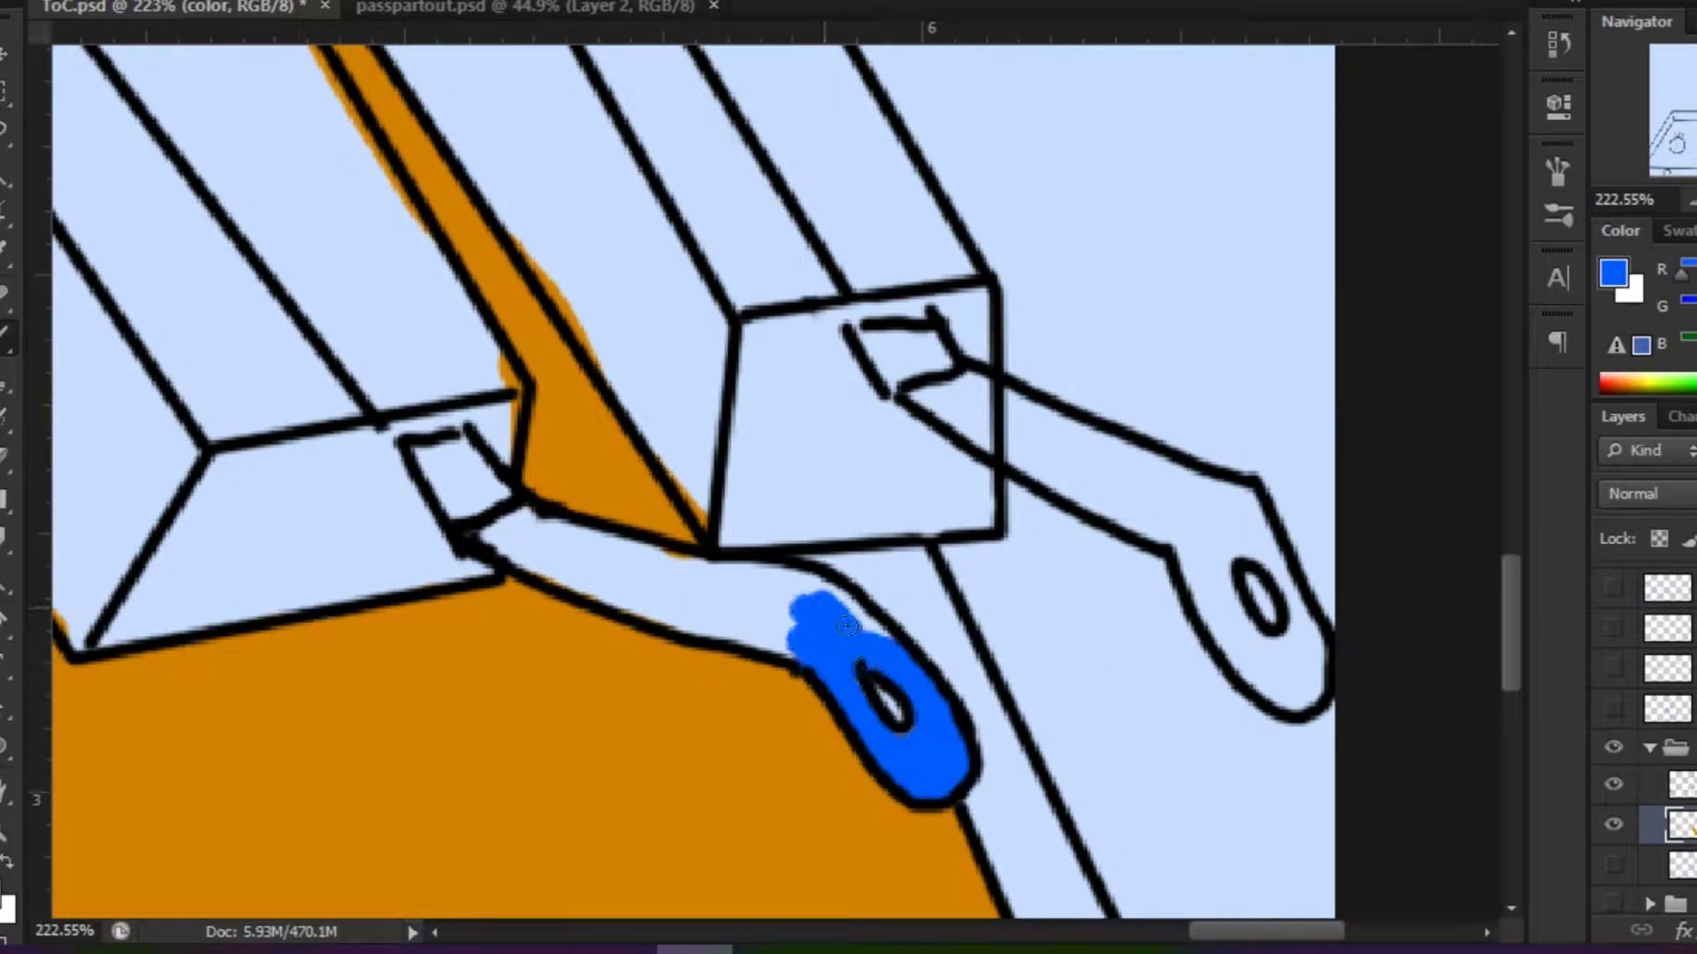
{"action": "scroll", "coordinate": [591, 561], "scroll_direction": "up", "scroll_amount": 1}
{"action": "scroll", "coordinate": [590, 561], "scroll_direction": "right", "scroll_amount": 4}
{"action": "left_click_drag", "start_coordinate": [773, 425], "coordinate": [911, 502]}
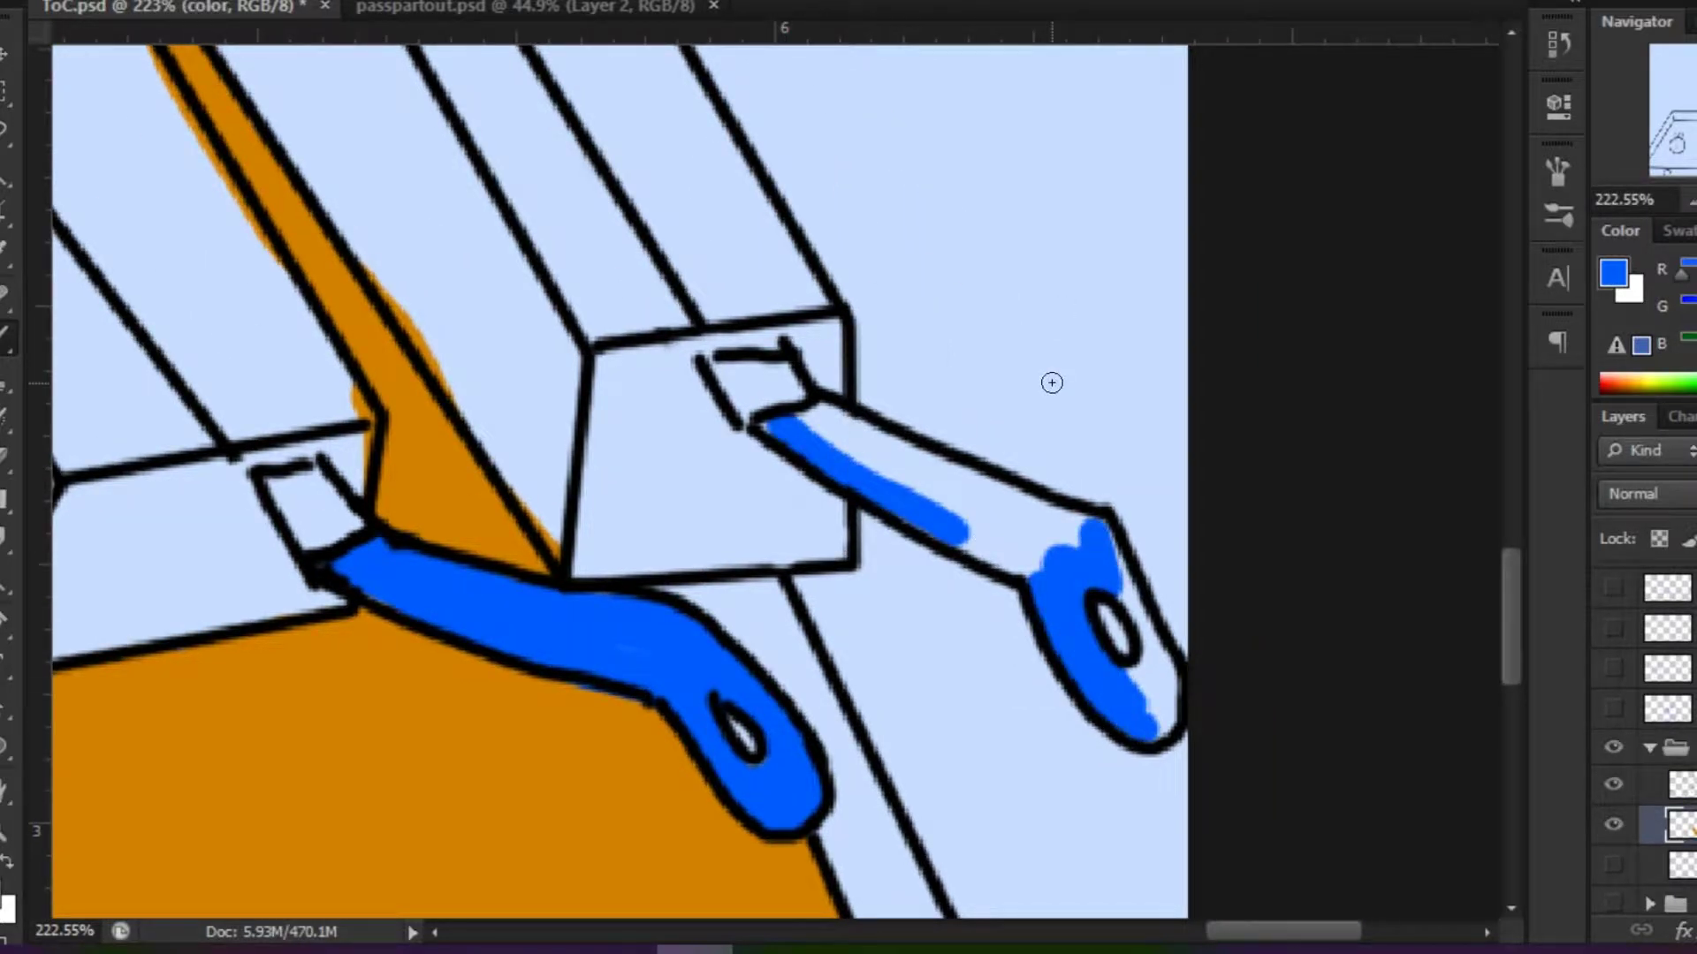
{"action": "left_click_drag", "start_coordinate": [870, 449], "coordinate": [1002, 506]}
{"action": "left_click", "coordinate": [883, 804], "text": "alt"}
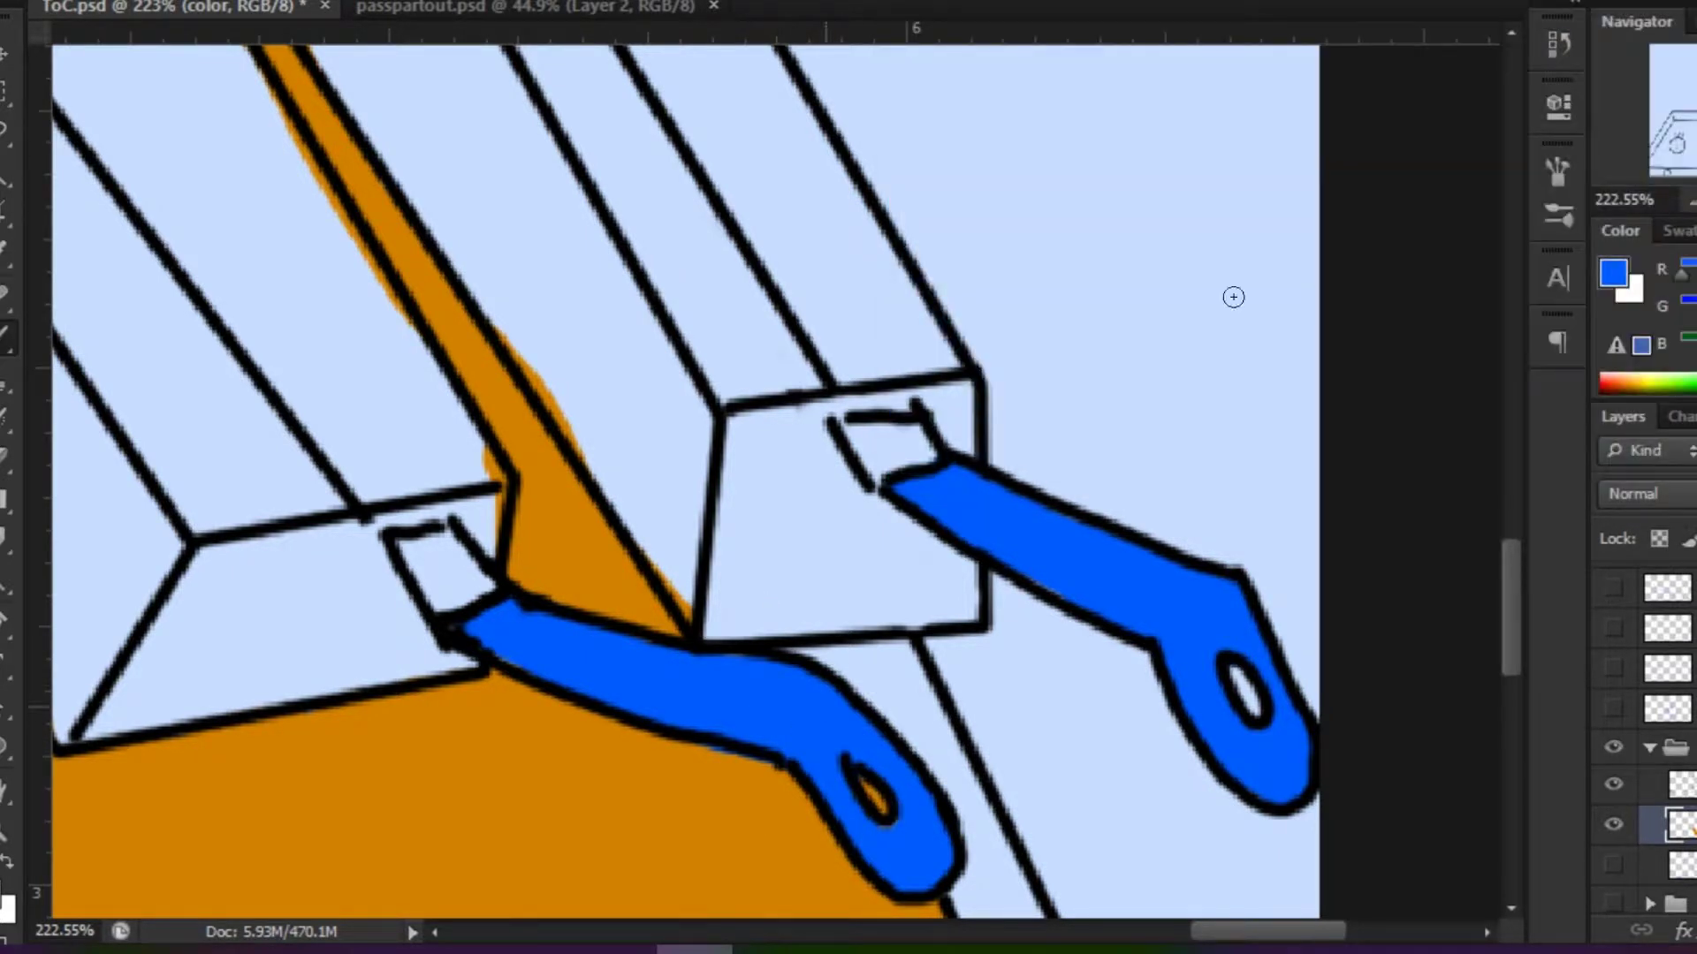
Paint the metal connectors between the baskets and their blue handles light gray.
{"action": "scroll", "coordinate": [1147, 569], "scroll_direction": "up", "scroll_amount": 3}
{"action": "scroll", "coordinate": [1147, 568], "scroll_direction": "left", "scroll_amount": 2}
{"action": "left_click", "coordinate": [996, 576], "text": "alt"}
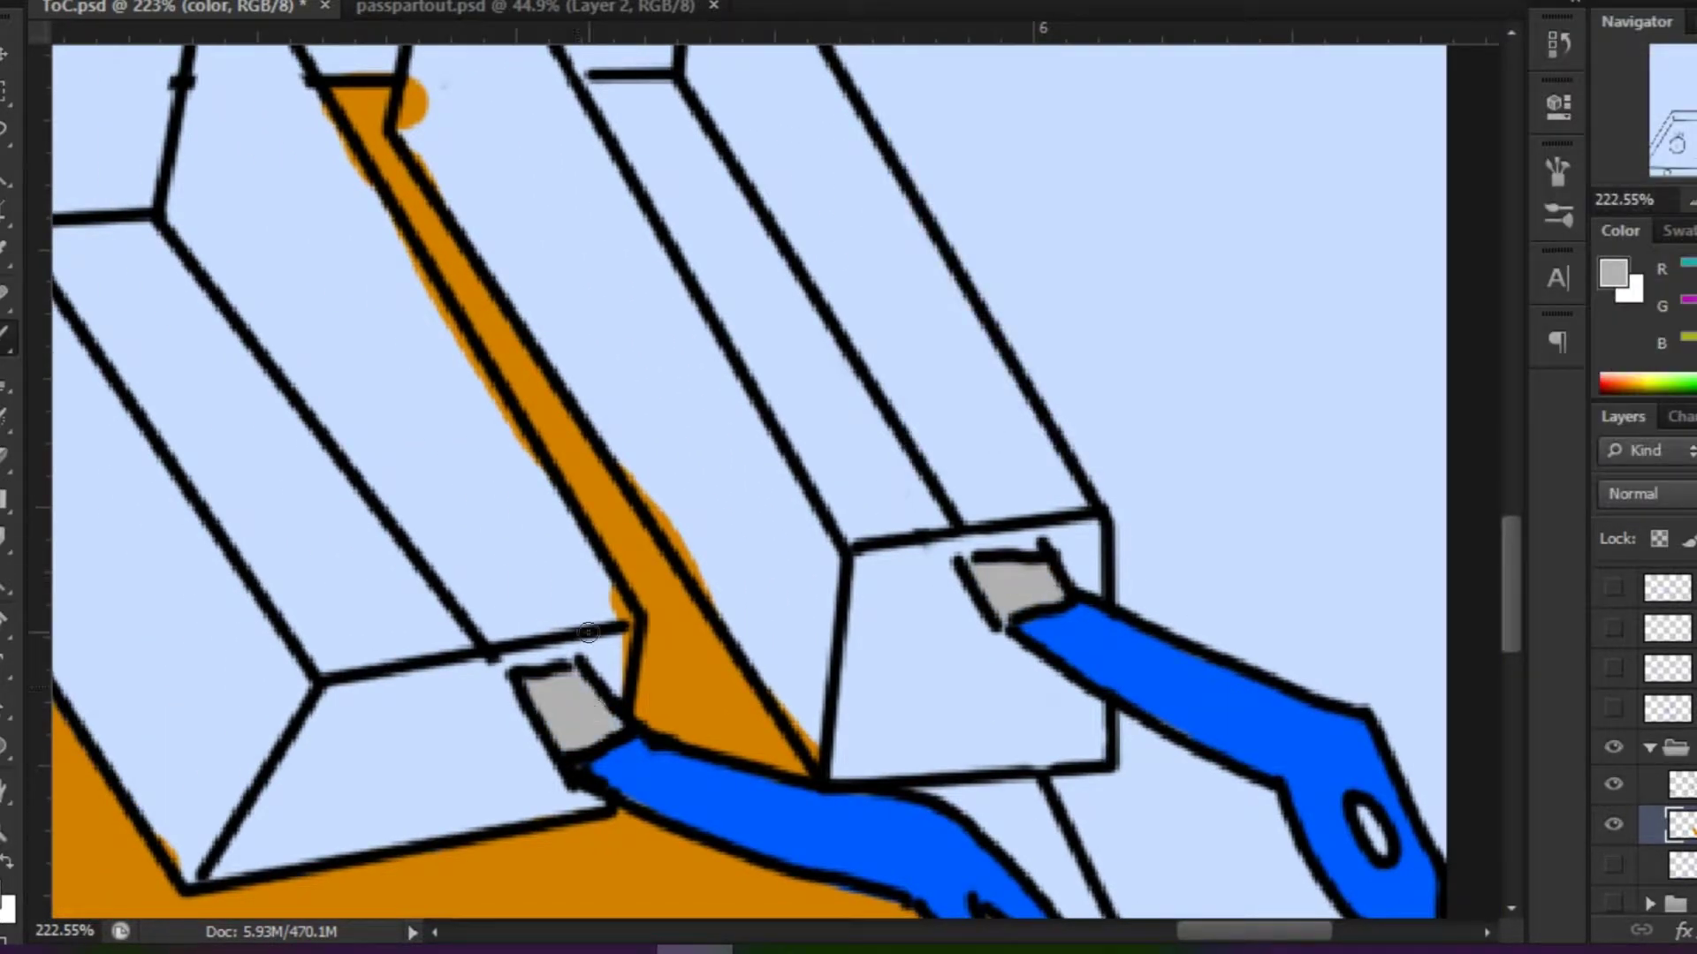
{"action": "scroll", "coordinate": [593, 710], "scroll_direction": "left", "scroll_amount": 3}
{"action": "scroll", "coordinate": [593, 710], "scroll_direction": "down", "scroll_amount": 3}
{"action": "scroll", "coordinate": [774, 703], "scroll_direction": "up", "scroll_amount": 2}
{"action": "left_click_drag", "start_coordinate": [848, 808], "coordinate": [774, 702]}
{"action": "left_click", "coordinate": [1001, 765]}
{"action": "scroll", "coordinate": [870, 809], "scroll_direction": "left", "scroll_amount": 5}
{"action": "scroll", "coordinate": [869, 808], "scroll_direction": "down", "scroll_amount": 2}
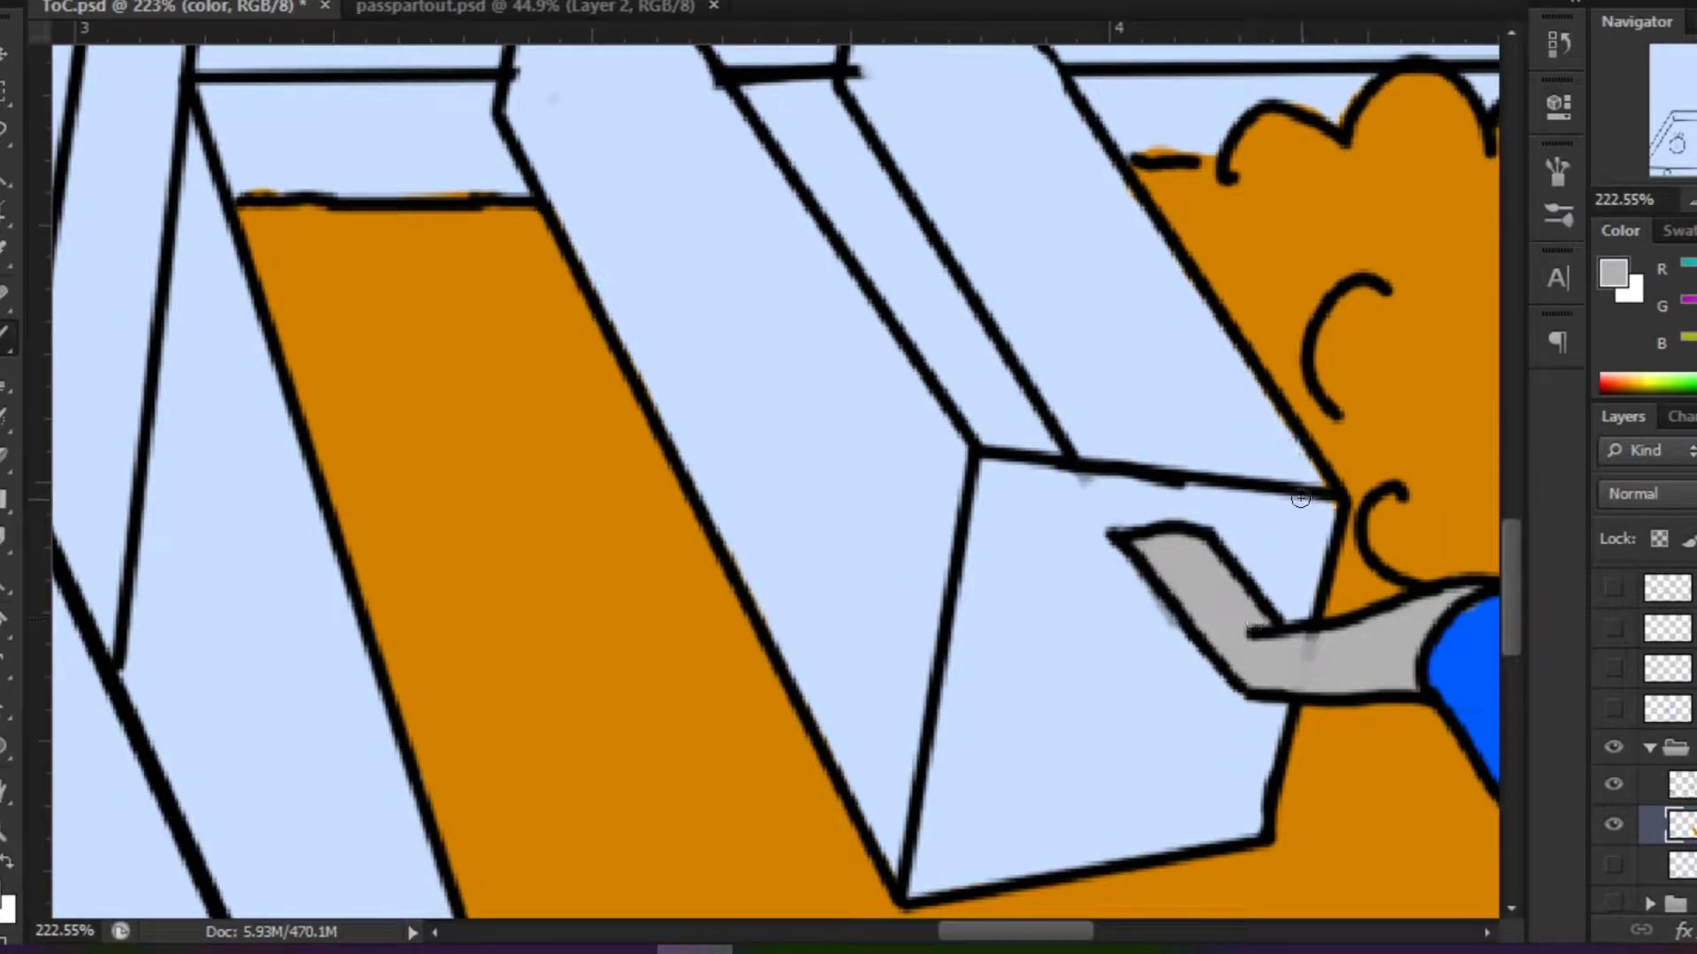
Choose a gray and brush it along the left basket's inner channel and upper front edge on the fryer layer.
{"action": "scroll", "coordinate": [1299, 499], "scroll_direction": "up", "scroll_amount": 9}
{"action": "scroll", "coordinate": [1300, 499], "scroll_direction": "left", "scroll_amount": 4}
{"action": "scroll", "coordinate": [1300, 500], "scroll_direction": "down", "scroll_amount": 4}
{"action": "scroll", "coordinate": [1300, 499], "scroll_direction": "right", "scroll_amount": 5}
{"action": "left_click", "coordinate": [1613, 273]}
{"action": "key", "text": "Return"}
{"action": "left_click_drag", "start_coordinate": [839, 680], "coordinate": [990, 874]}
{"action": "scroll", "coordinate": [990, 875], "scroll_direction": "down", "scroll_amount": 3}
{"action": "scroll", "coordinate": [990, 875], "scroll_direction": "right", "scroll_amount": 1}
{"action": "left_click_drag", "start_coordinate": [955, 707], "coordinate": [1100, 760]}
{"action": "mouse_move", "coordinate": [1169, 861]}
{"action": "left_mouse_down"}
{"action": "mouse_move", "coordinate": [788, 485]}
{"action": "mouse_move", "coordinate": [849, 760]}
{"action": "mouse_move", "coordinate": [972, 796]}
{"action": "left_mouse_up"}
Add a Pattern Overlay to the fryer layer and choose a diagonal crosshatch pattern.
{"action": "left_click", "coordinate": [1681, 931]}
{"action": "left_click", "coordinate": [1679, 848]}
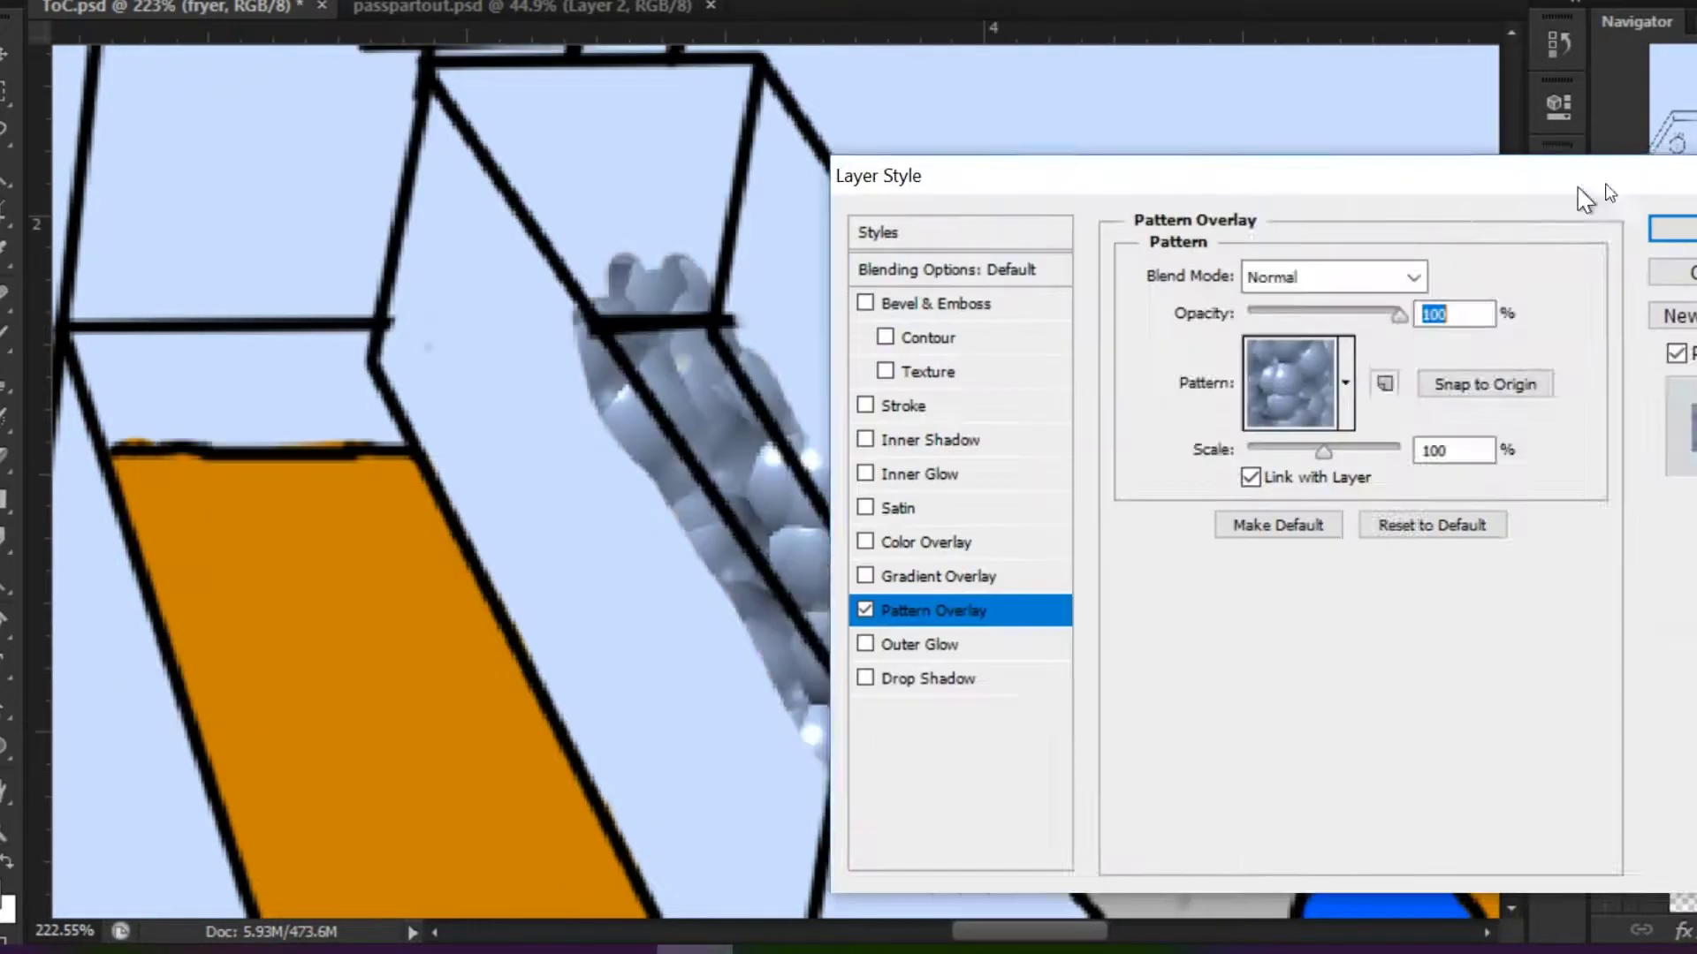
{"action": "left_click_drag", "start_coordinate": [1580, 188], "coordinate": [1696, 186]}
{"action": "left_click", "coordinate": [1603, 382]}
{"action": "scroll", "coordinate": [1529, 530], "scroll_direction": "up", "scroll_amount": 1}
{"action": "left_click", "coordinate": [1449, 511]}
{"action": "left_click", "coordinate": [1648, 510]}
{"action": "scroll", "coordinate": [1551, 556], "scroll_direction": "down", "scroll_amount": 1}
{"action": "left_click", "coordinate": [1551, 556]}
{"action": "left_click", "coordinate": [1591, 457]}
{"action": "key", "text": "Return"}
Set the pattern overlay's blend mode to Multiply and its scale to 89%, and apply the layer style.
{"action": "left_click", "coordinate": [1582, 275]}
{"action": "left_click", "coordinate": [1547, 9]}
{"action": "left_click_drag", "start_coordinate": [1579, 450], "coordinate": [1573, 450]}
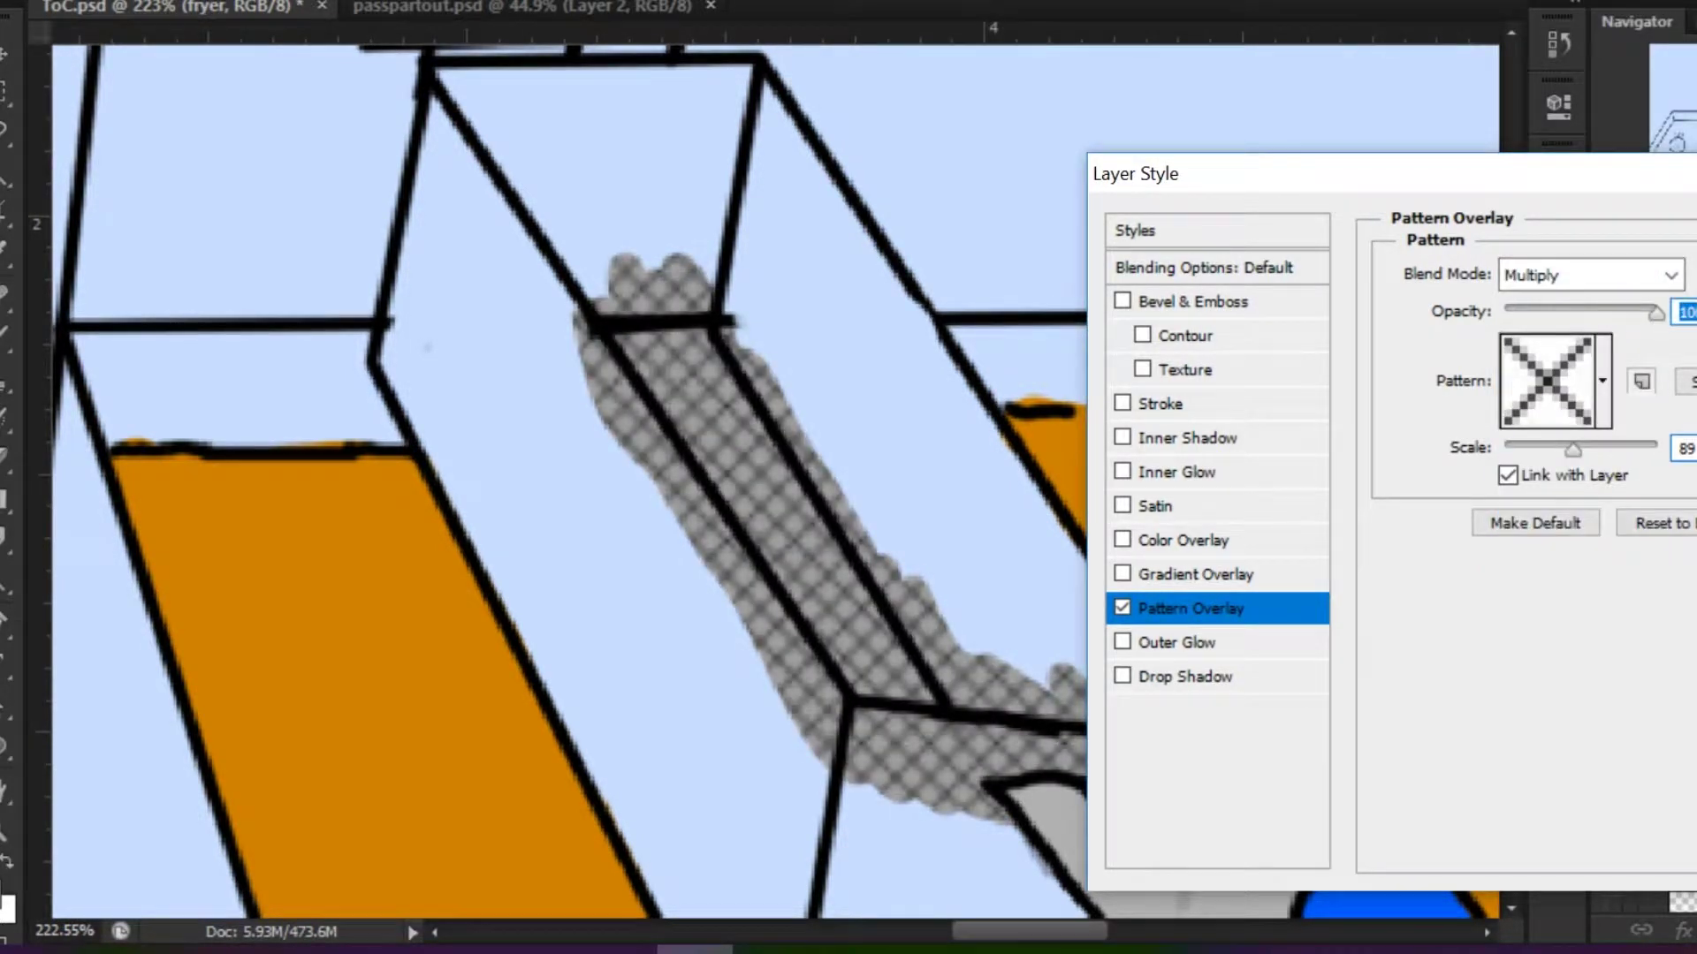
{"action": "key", "text": "Return"}
Extend the crosshatched gray over the left basket's front face and paint its lower part white.
{"action": "left_click_drag", "start_coordinate": [1318, 773], "coordinate": [1354, 538]}
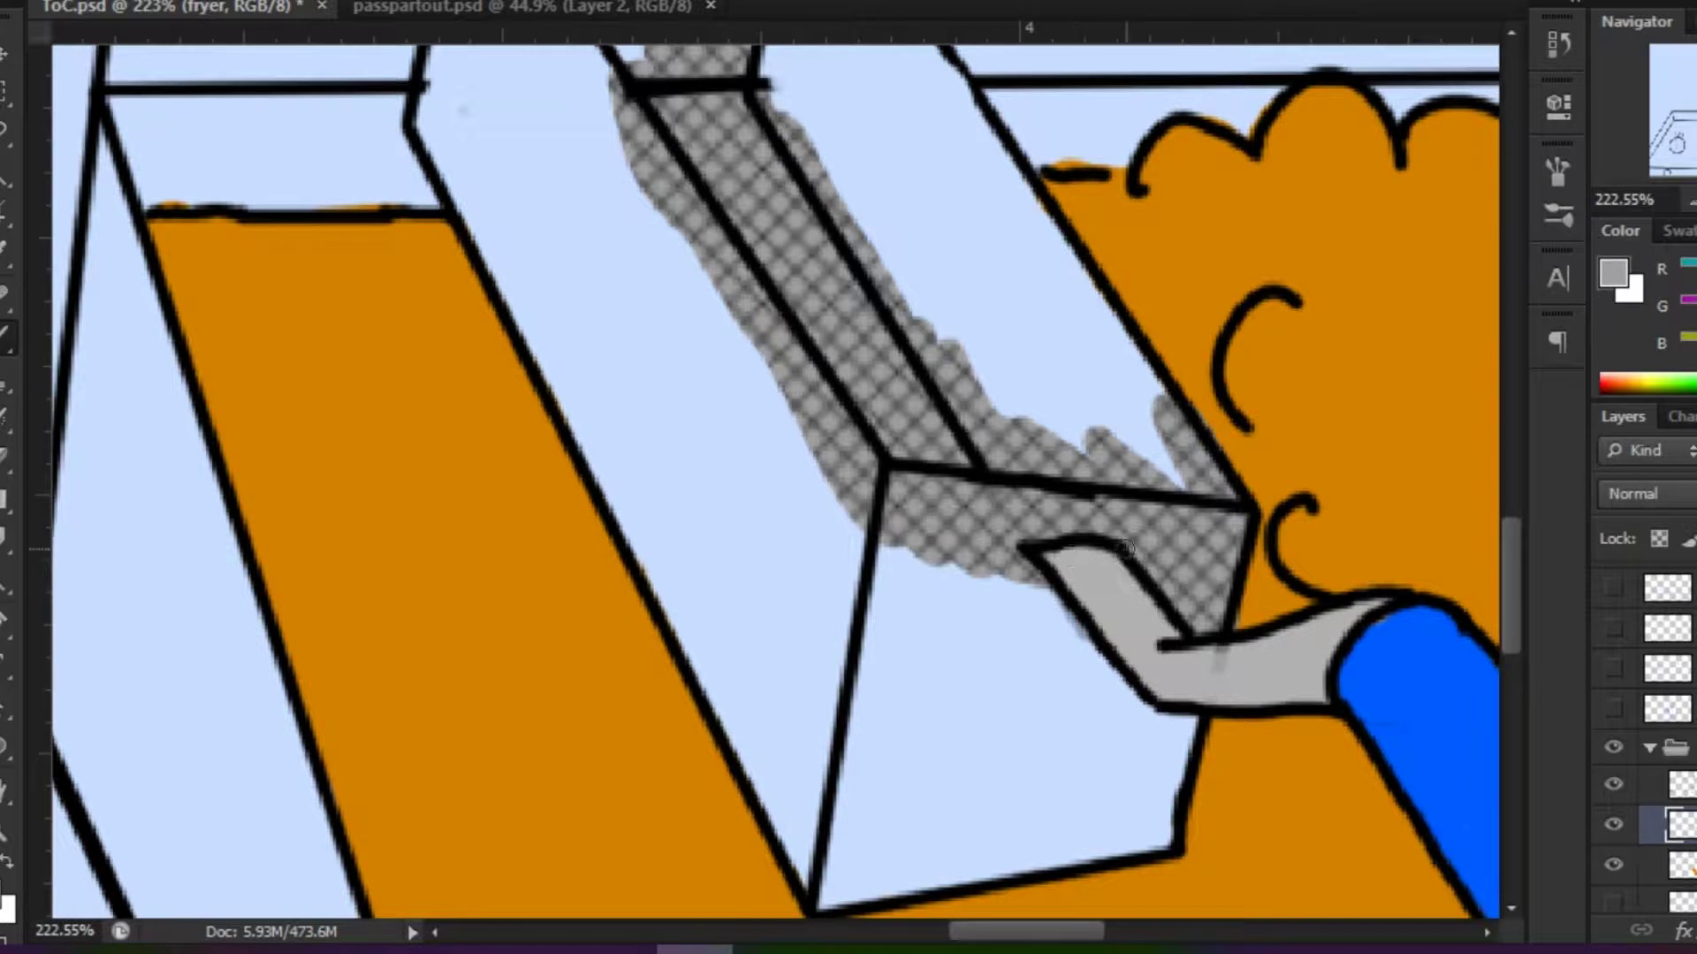
{"action": "left_click_drag", "start_coordinate": [939, 430], "coordinate": [973, 848]}
{"action": "left_click", "coordinate": [1614, 274]}
{"action": "left_click", "coordinate": [912, 21]}
{"action": "key", "text": "Return"}
{"action": "mouse_move", "coordinate": [862, 849]}
{"action": "left_mouse_down"}
{"action": "mouse_move", "coordinate": [898, 782]}
{"action": "mouse_move", "coordinate": [1148, 800]}
{"action": "left_mouse_up"}
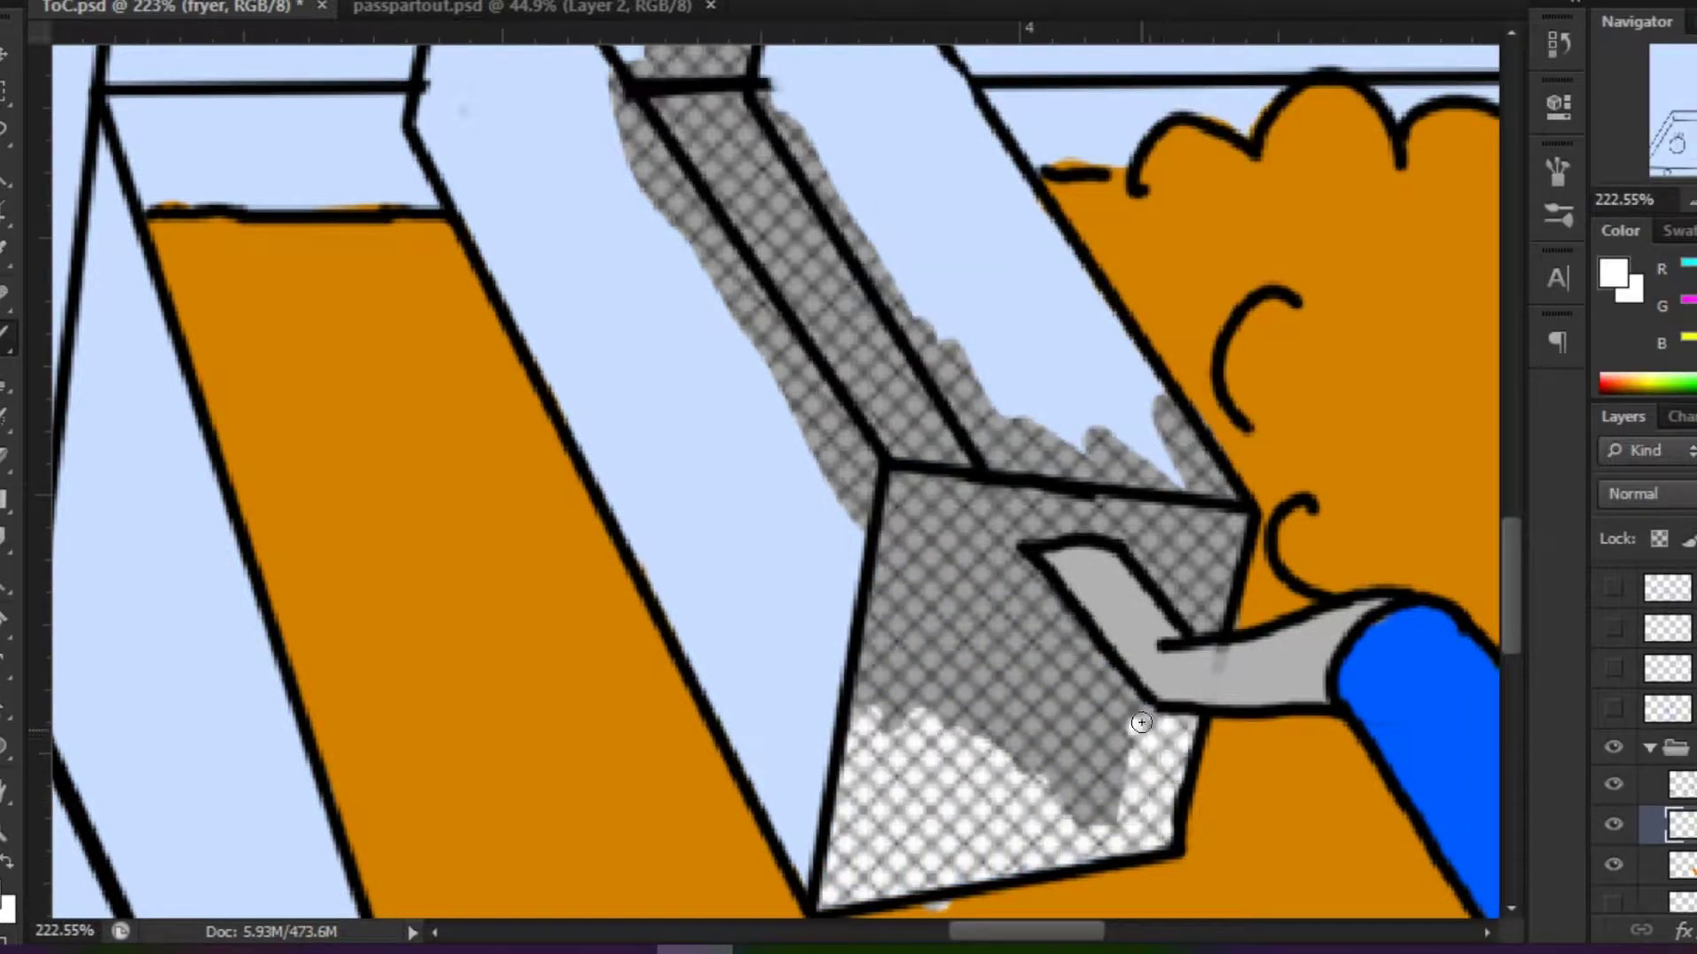
Brush orange strokes beneath the crosshatch on the lower front and side of the left basket.
{"action": "left_click", "coordinate": [1614, 274]}
{"action": "left_click", "coordinate": [1326, 265]}
{"action": "key", "text": "Return"}
{"action": "left_click_drag", "start_coordinate": [906, 508], "coordinate": [769, 698]}
{"action": "left_click_drag", "start_coordinate": [875, 707], "coordinate": [1148, 795]}
Set the fryer layer's blend mode to Multiply.
{"action": "left_click", "coordinate": [1643, 493]}
{"action": "left_click", "coordinate": [1644, 565]}
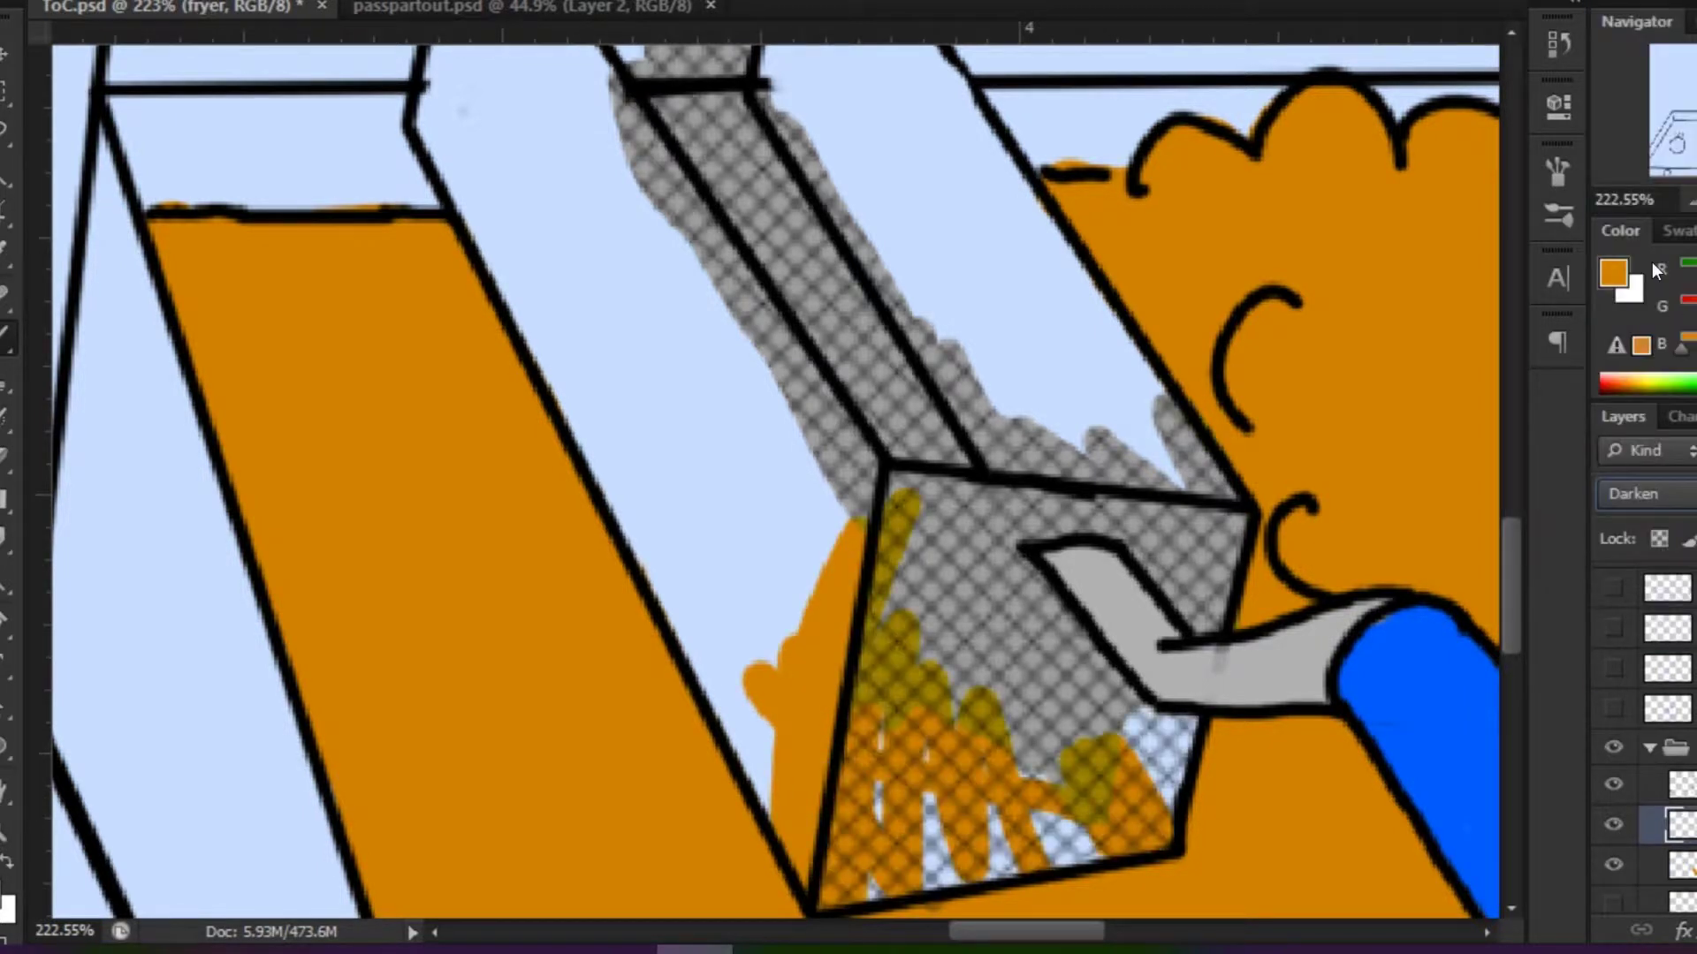
{"action": "key", "text": "Down"}
Choose a near-white gray and paint the crosshatch over the left basket's front face and right side panel.
{"action": "left_click", "coordinate": [1614, 274]}
{"action": "left_click", "coordinate": [910, 53]}
{"action": "left_click", "coordinate": [1587, 9]}
{"action": "mouse_move", "coordinate": [1149, 751]}
{"action": "left_mouse_down"}
{"action": "mouse_move", "coordinate": [972, 663]}
{"action": "mouse_move", "coordinate": [788, 820]}
{"action": "mouse_move", "coordinate": [762, 755]}
{"action": "left_mouse_up"}
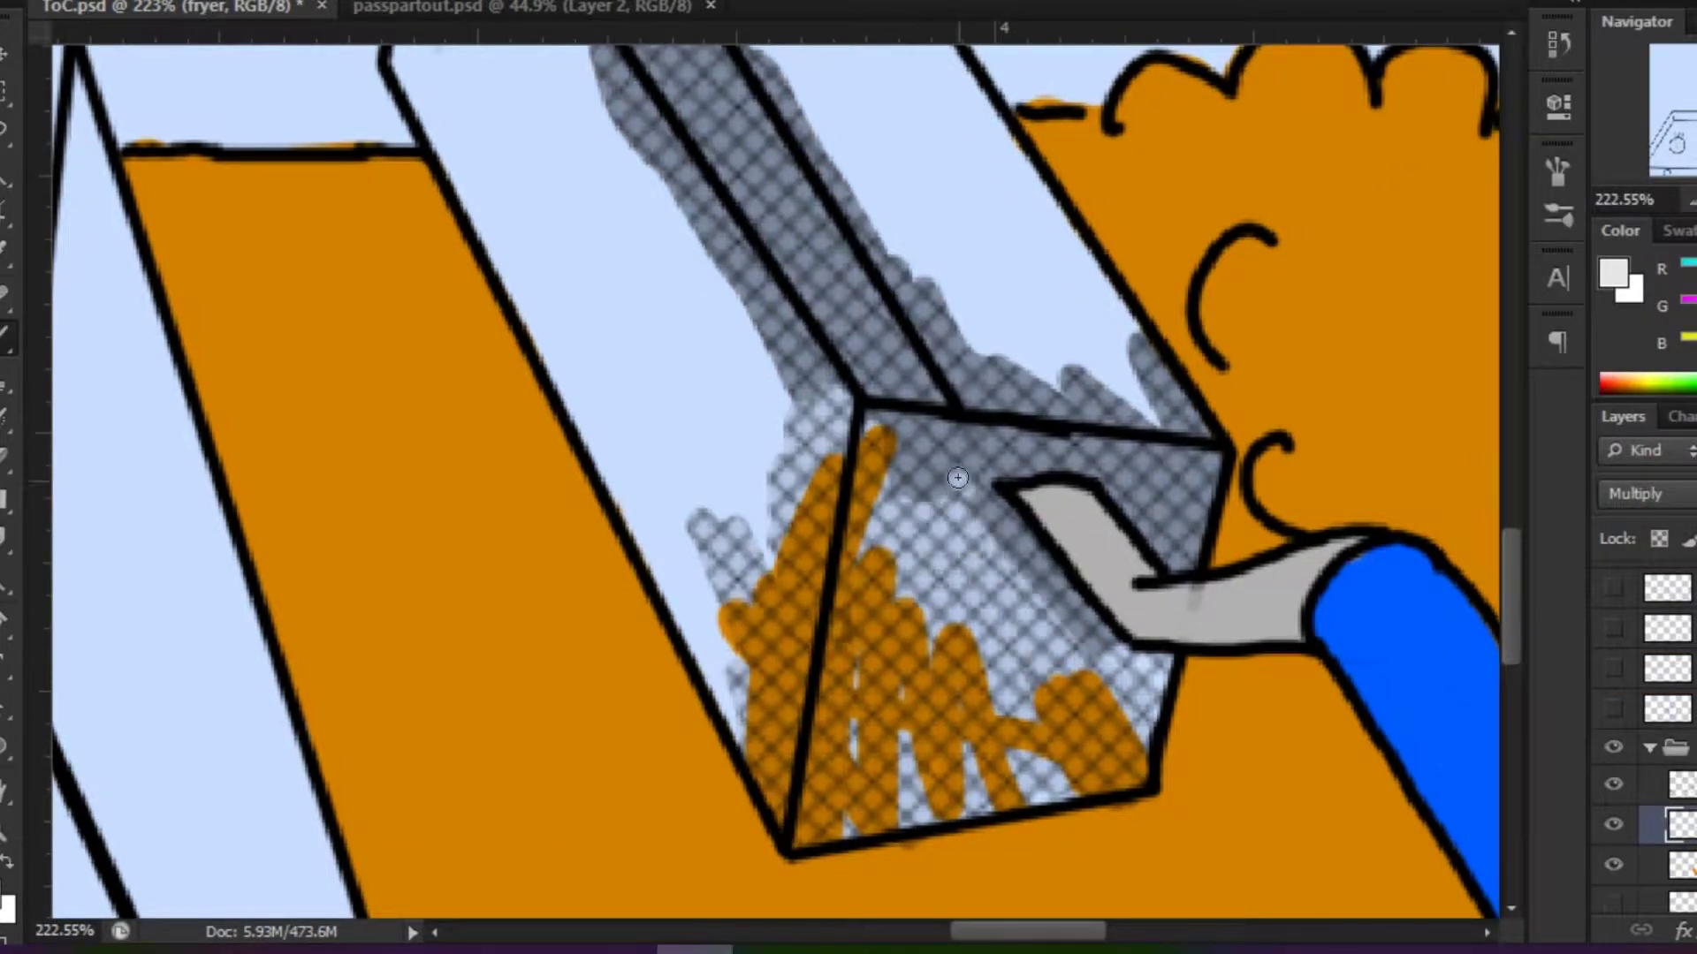
{"action": "left_click_drag", "start_coordinate": [972, 654], "coordinate": [1187, 448]}
{"action": "left_click_drag", "start_coordinate": [994, 397], "coordinate": [1055, 777]}
{"action": "mouse_move", "coordinate": [1105, 672]}
{"action": "left_mouse_down"}
{"action": "mouse_move", "coordinate": [927, 266]}
{"action": "mouse_move", "coordinate": [1061, 619]}
{"action": "mouse_move", "coordinate": [770, 330]}
{"action": "mouse_move", "coordinate": [836, 207]}
{"action": "left_mouse_up"}
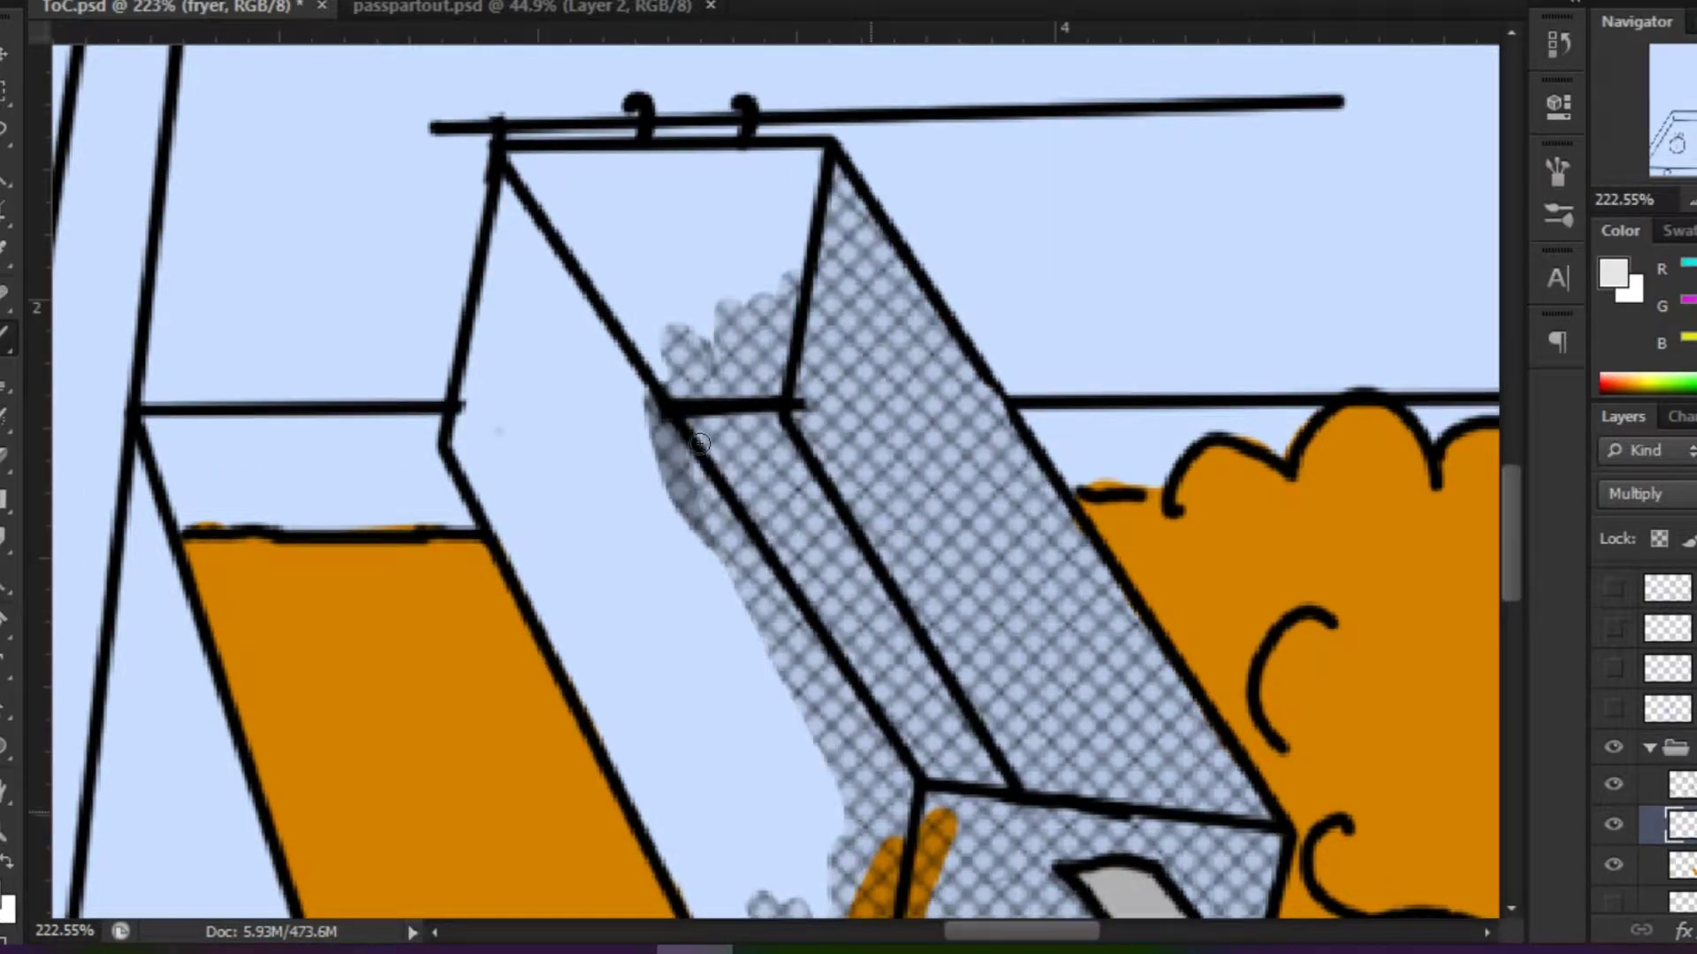
Cover the left basket's back panel and left side with the near-white crosshatch.
{"action": "left_click_drag", "start_coordinate": [852, 775], "coordinate": [654, 389]}
{"action": "left_click_drag", "start_coordinate": [574, 144], "coordinate": [741, 430]}
{"action": "left_click_drag", "start_coordinate": [877, 354], "coordinate": [731, 465]}
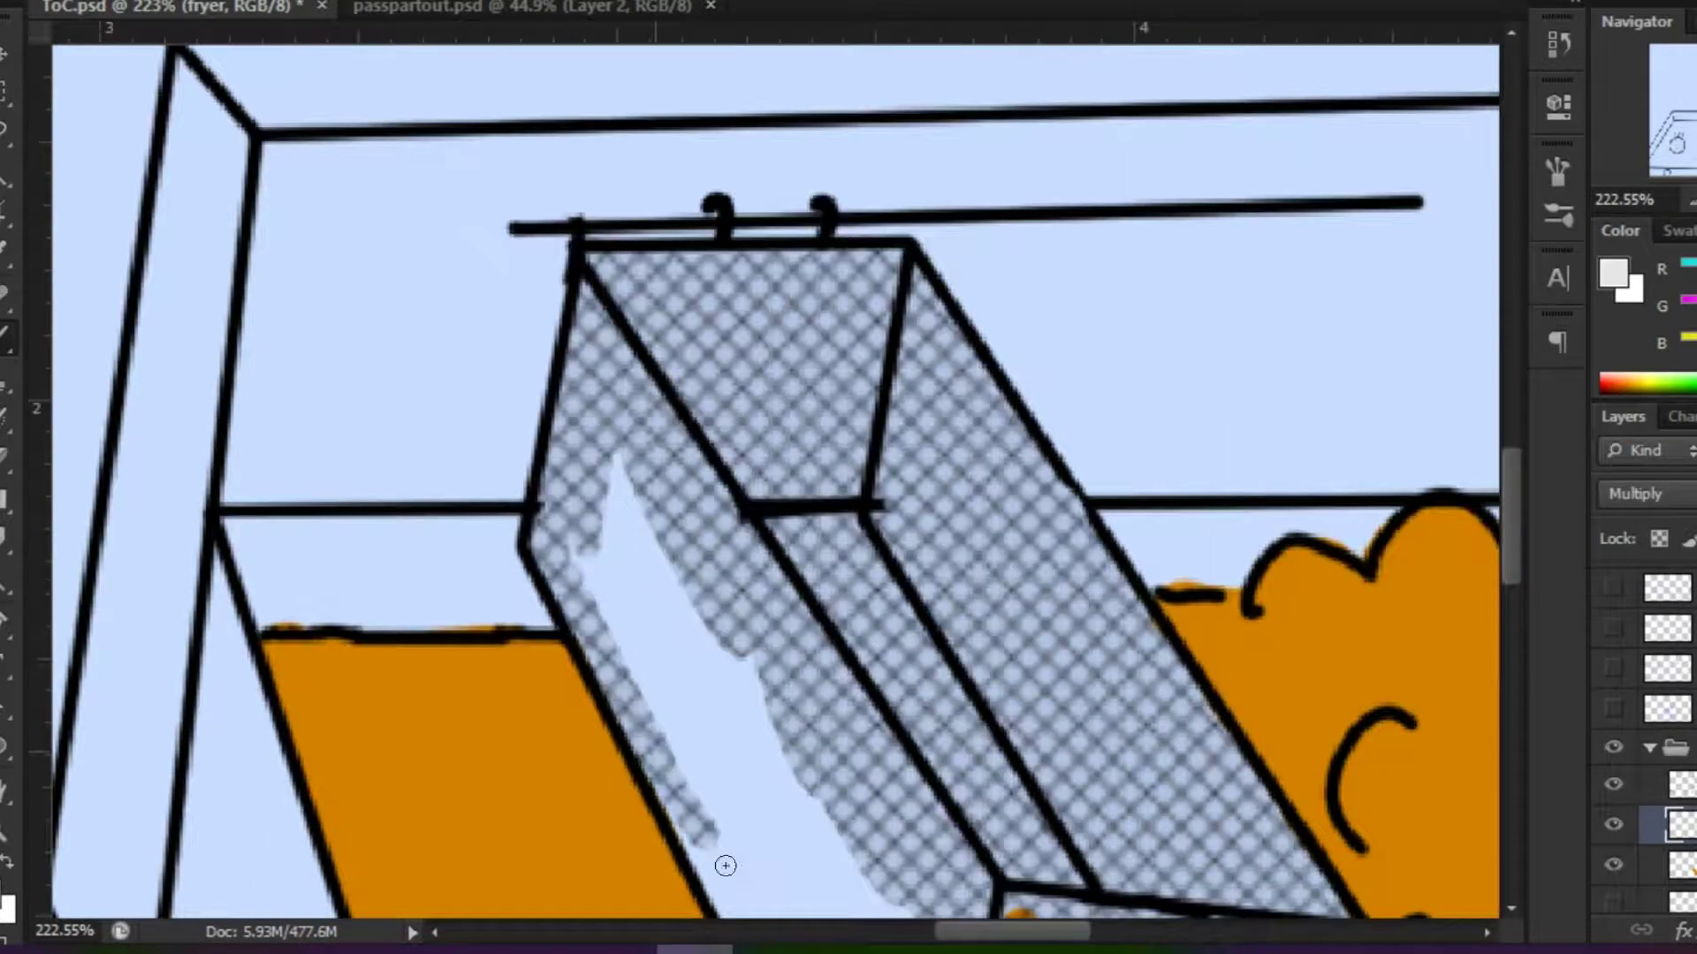
{"action": "left_click_drag", "start_coordinate": [719, 863], "coordinate": [681, 672]}
{"action": "scroll", "coordinate": [720, 714], "scroll_direction": "down", "scroll_amount": 4}
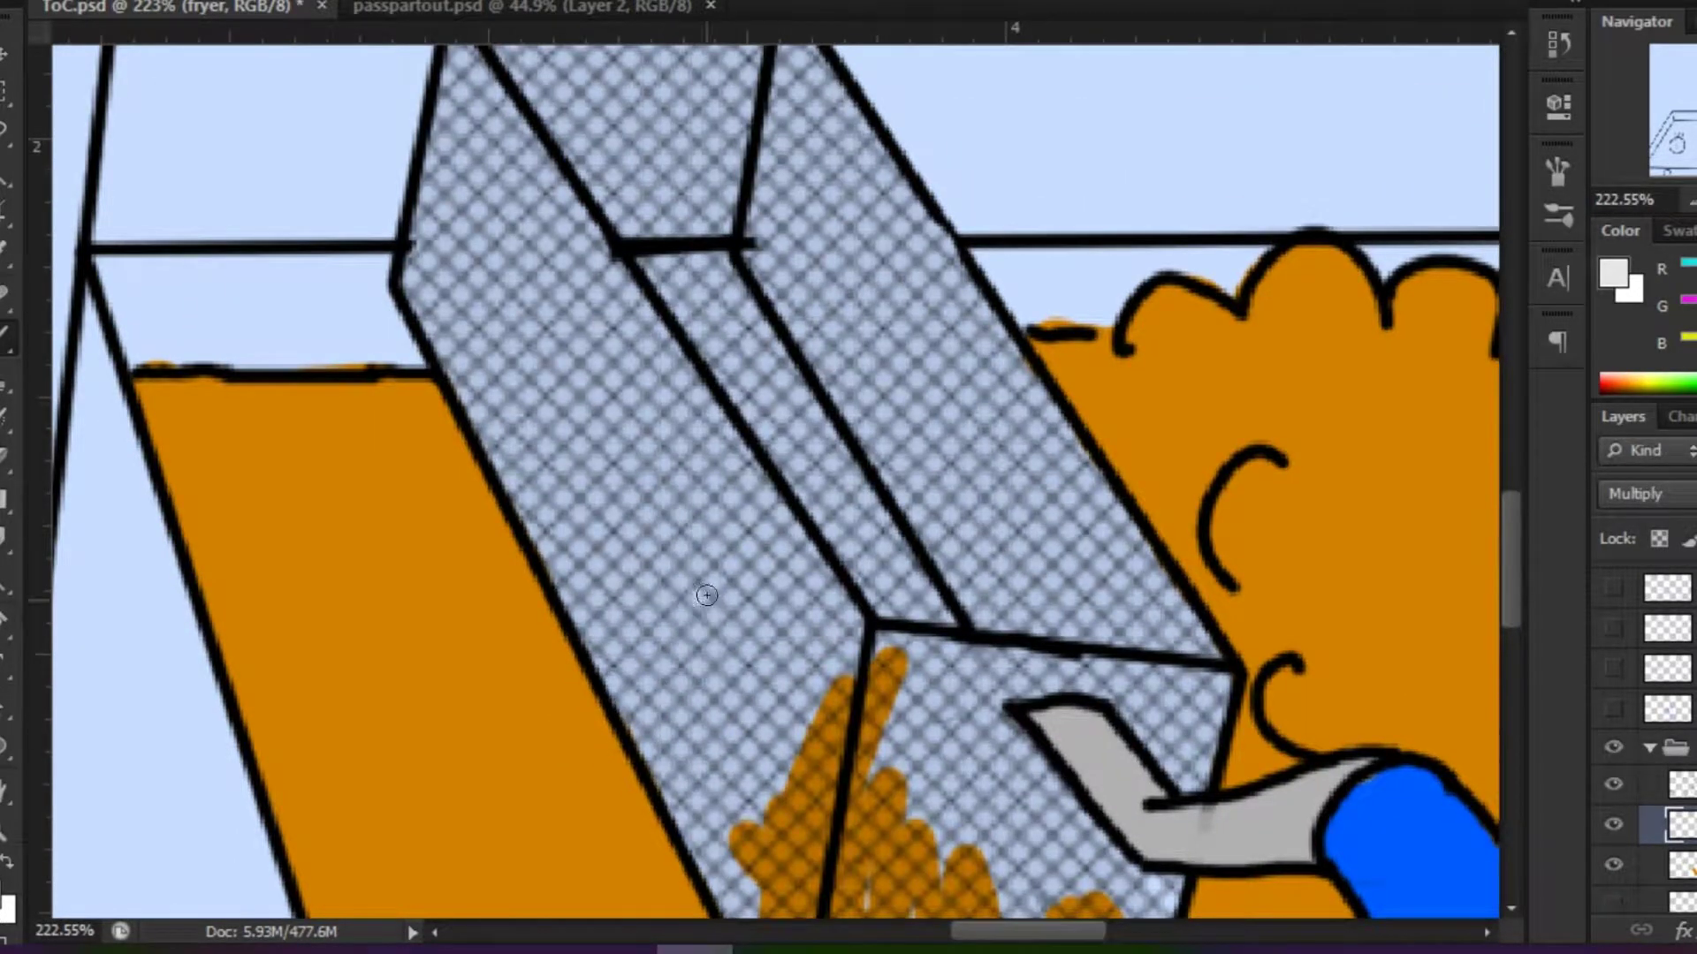
Select the two right baskets with the Magic Wand and fill them with the crosshatch.
{"action": "scroll", "coordinate": [937, 548], "scroll_direction": "right", "scroll_amount": 6}
{"action": "key", "text": "w"}
{"action": "left_click", "coordinate": [775, 731]}
{"action": "scroll", "coordinate": [689, 699], "scroll_direction": "right", "scroll_amount": 2}
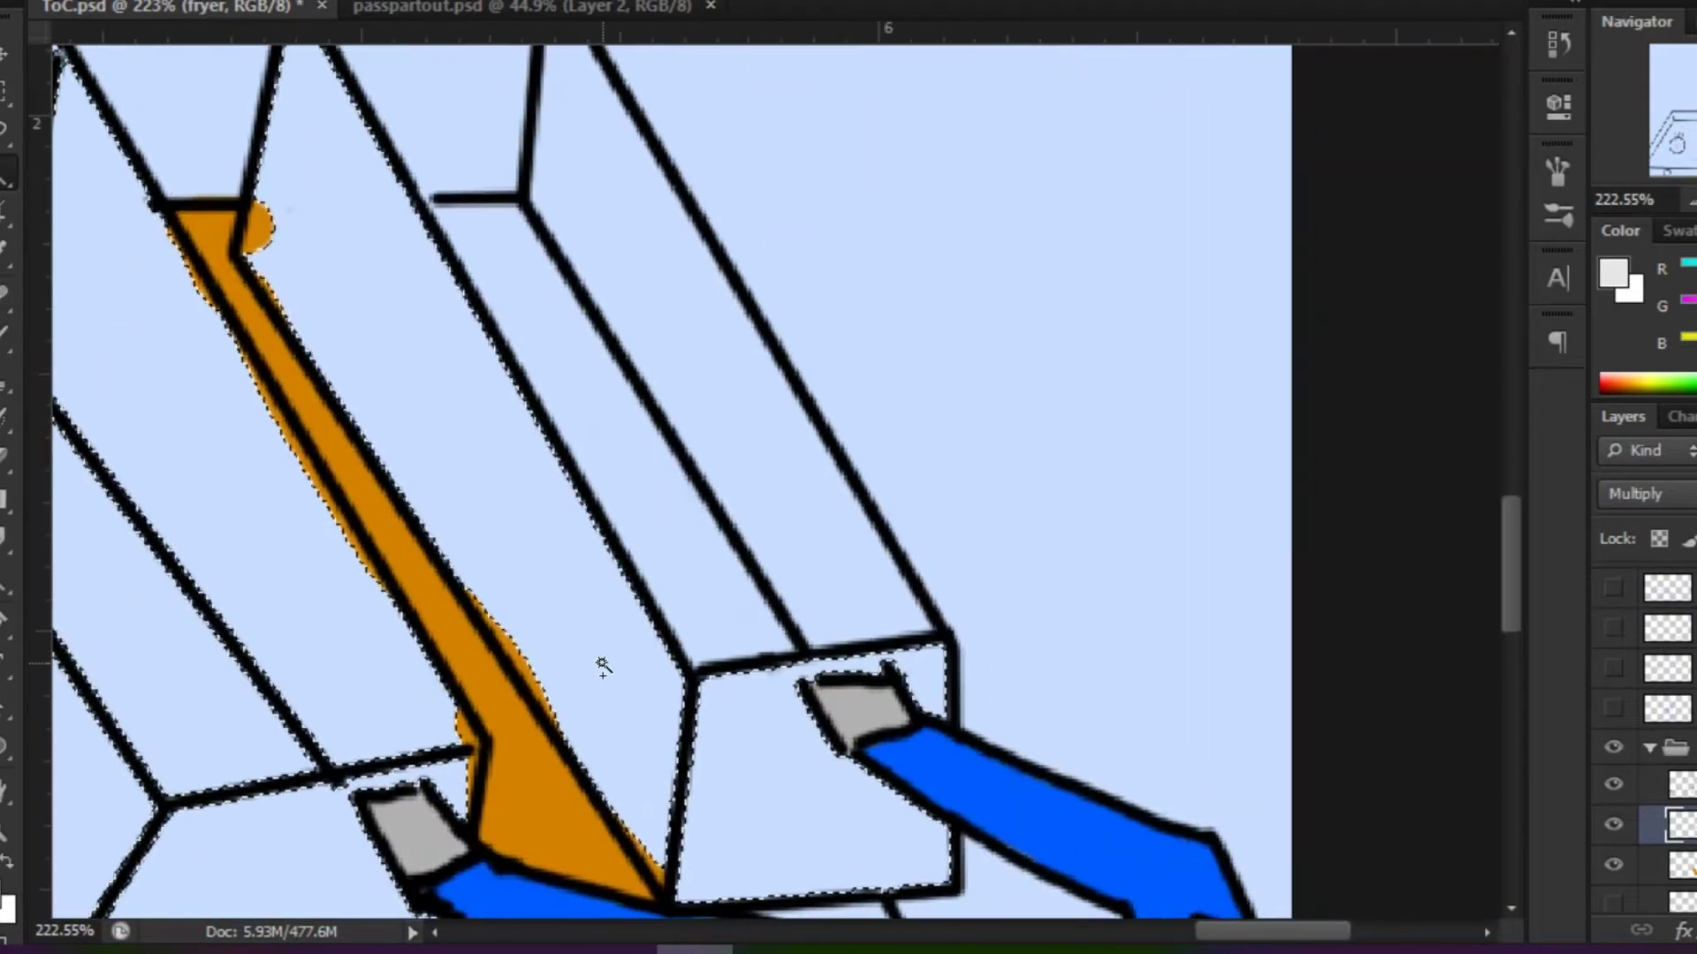
{"action": "scroll", "coordinate": [602, 666], "scroll_direction": "up", "scroll_amount": 4}
{"action": "key", "text": "alt+BackSpace"}
Select the baskets on the color layer with the crosshatch hidden and fill them with orange beneath the pattern.
{"action": "left_click_drag", "start_coordinate": [796, 494], "coordinate": [1079, 752]}
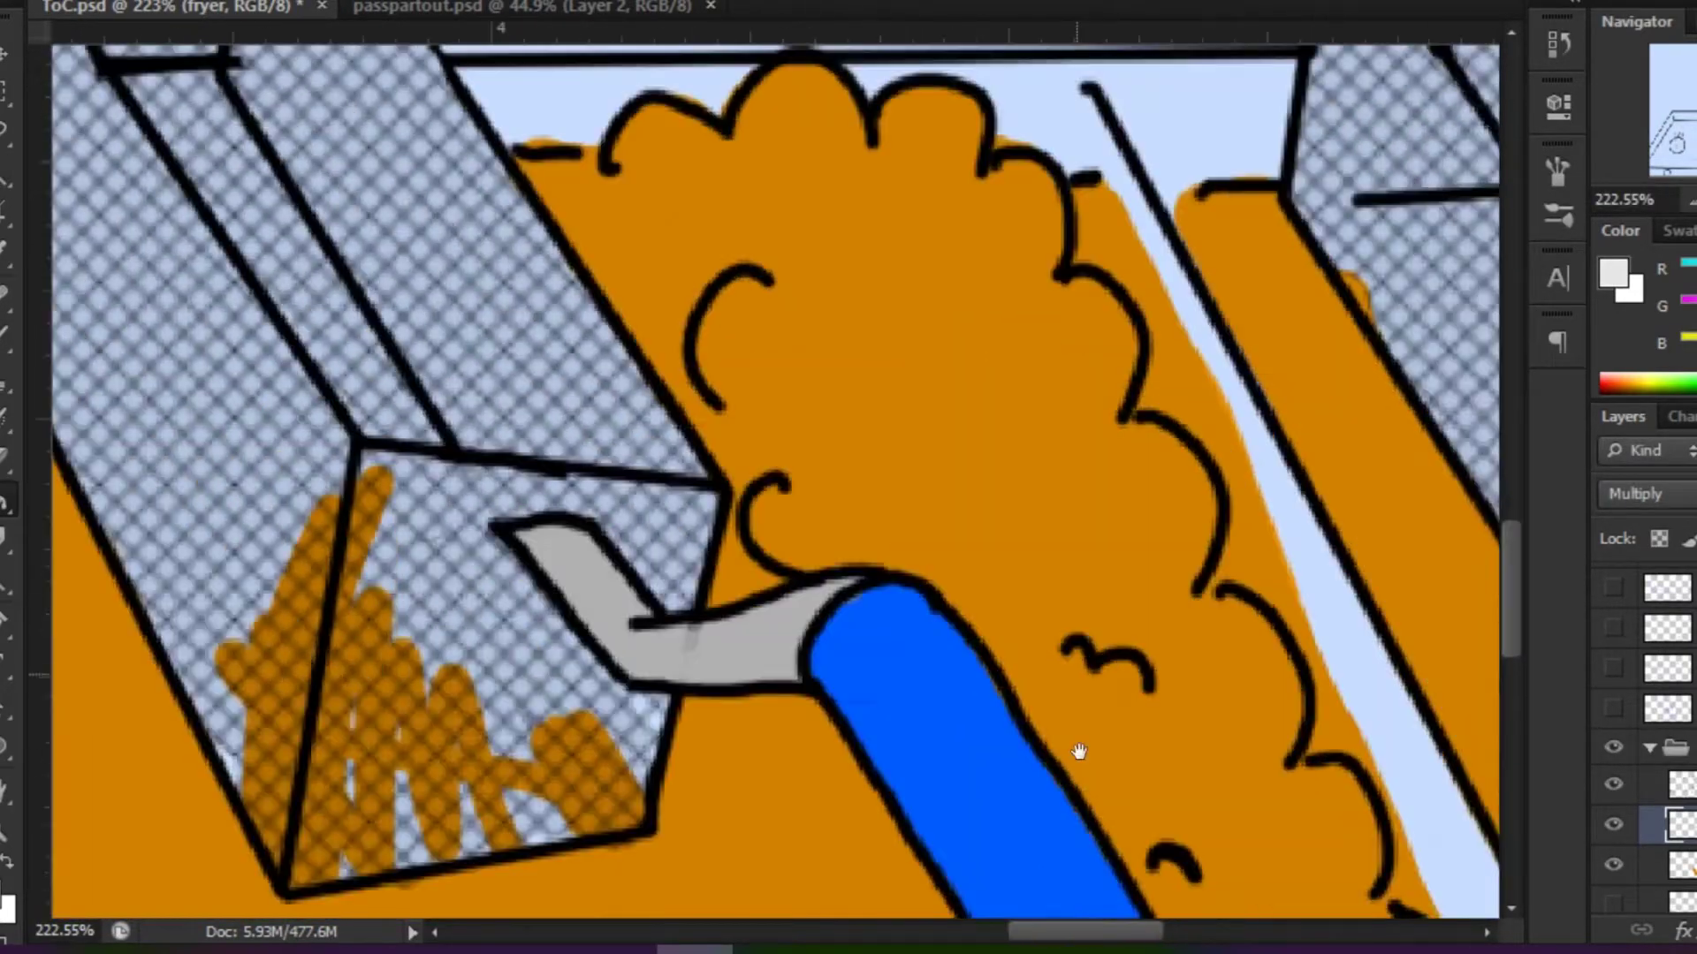
{"action": "scroll", "coordinate": [1079, 752], "scroll_direction": "right", "scroll_amount": 5}
{"action": "scroll", "coordinate": [1140, 504], "scroll_direction": "up", "scroll_amount": 3}
{"action": "scroll", "coordinate": [925, 236], "scroll_direction": "left", "scroll_amount": 5}
{"action": "scroll", "coordinate": [925, 236], "scroll_direction": "down", "scroll_amount": 2}
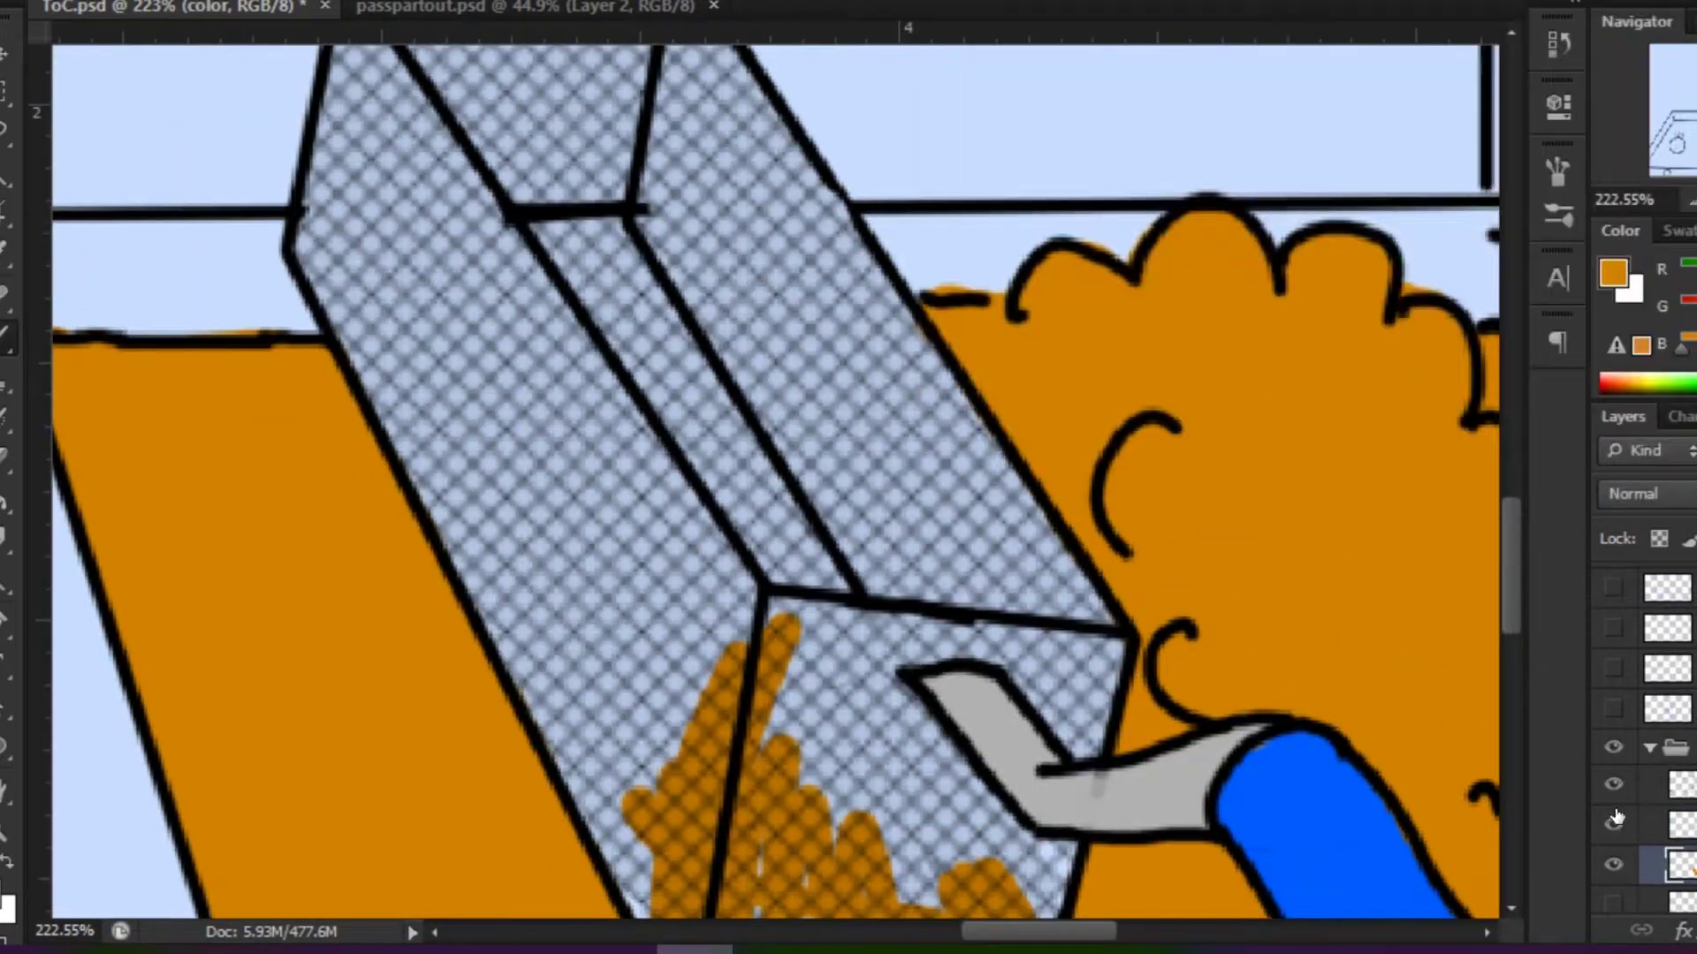
{"action": "left_click", "coordinate": [1079, 841]}
{"action": "scroll", "coordinate": [705, 246], "scroll_direction": "up", "scroll_amount": 5}
{"action": "scroll", "coordinate": [935, 651], "scroll_direction": "down", "scroll_amount": 3}
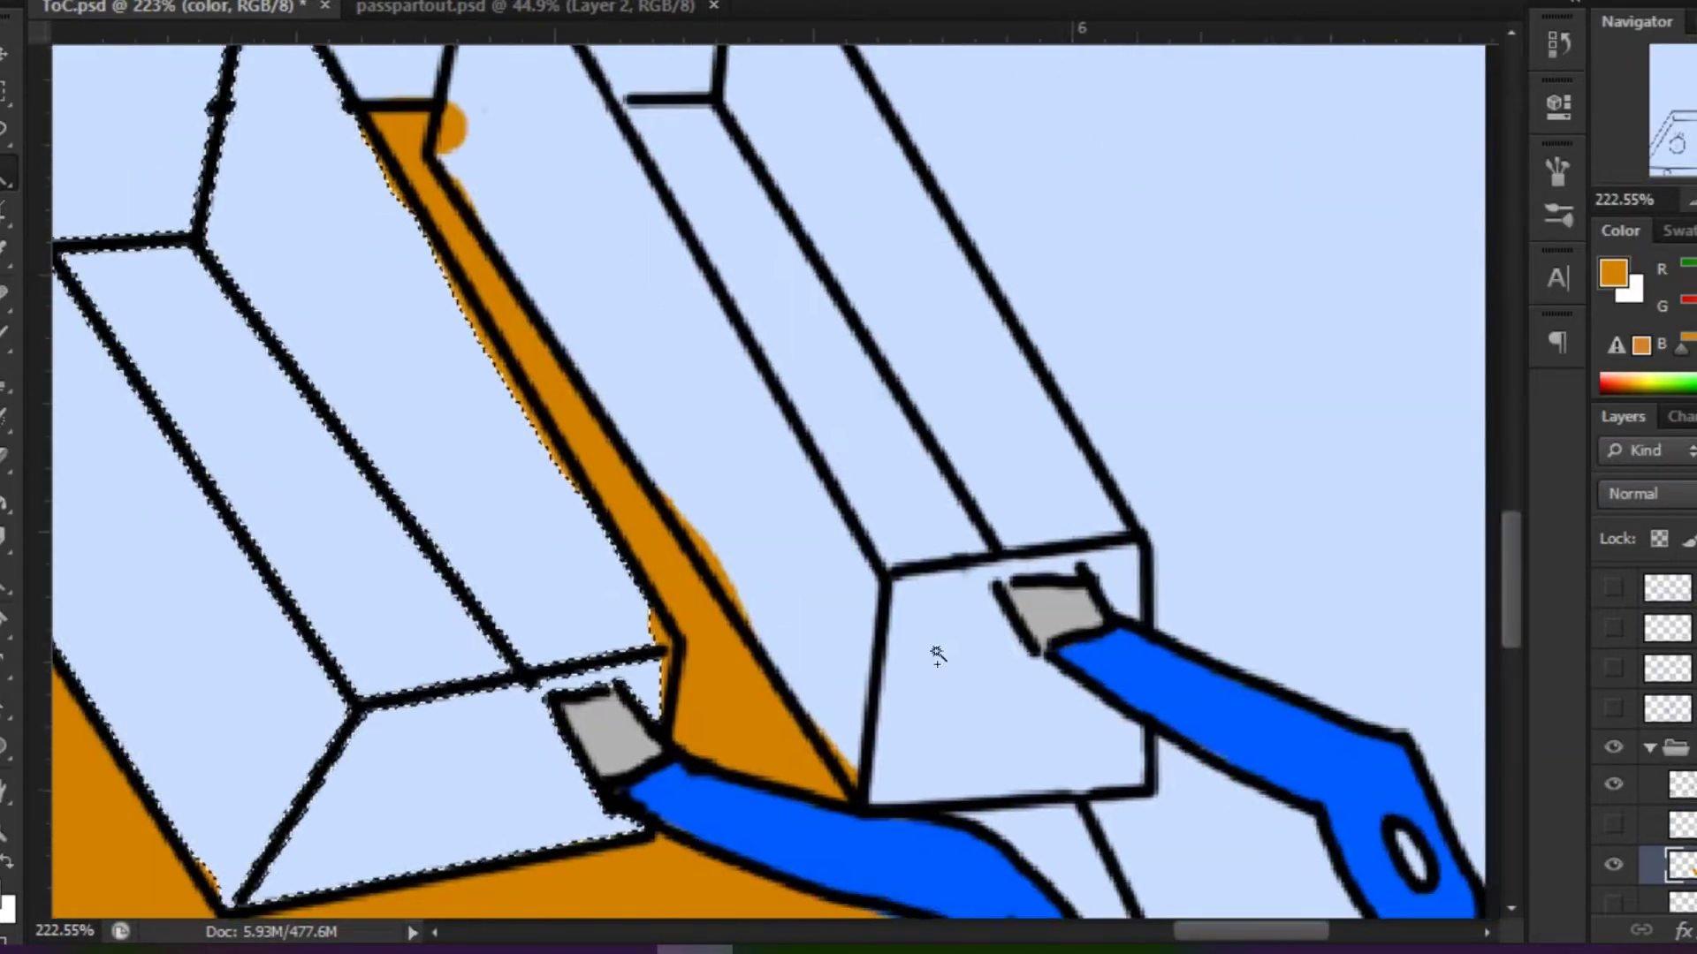
{"action": "scroll", "coordinate": [852, 398], "scroll_direction": "up", "scroll_amount": 4}
{"action": "key", "text": "alt+BackSpace"}
{"action": "scroll", "coordinate": [821, 542], "scroll_direction": "down", "scroll_amount": 3}
{"action": "key", "text": "b"}
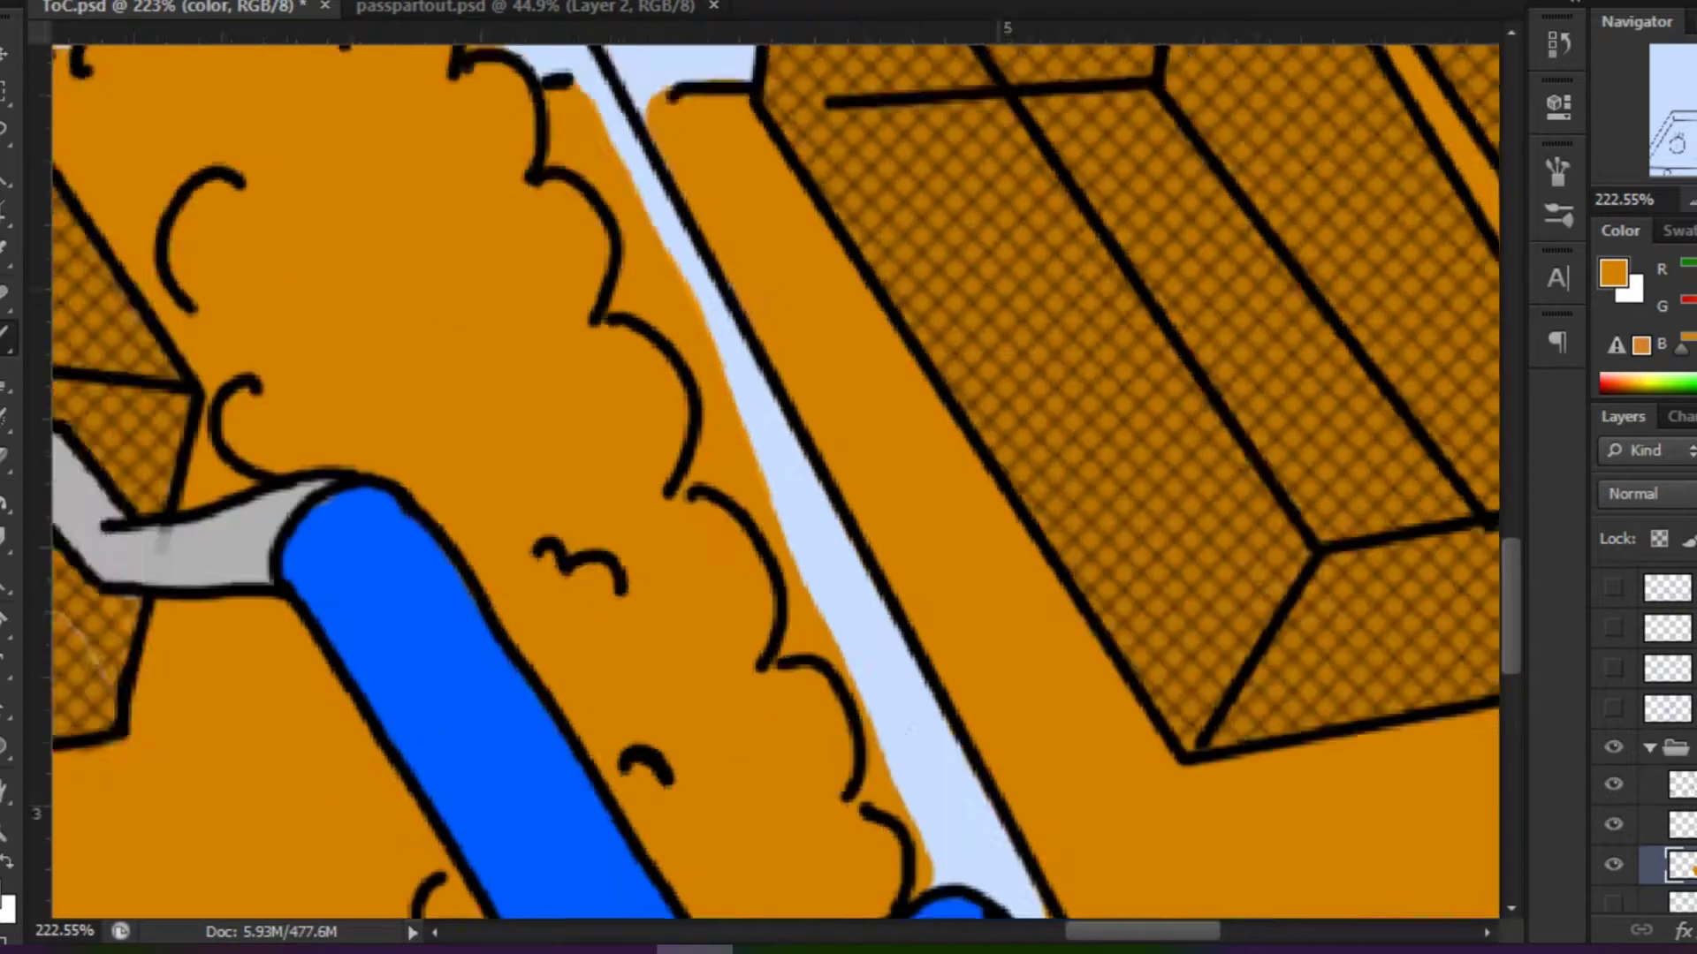
{"action": "scroll", "coordinate": [819, 492], "scroll_direction": "up", "scroll_amount": 3}
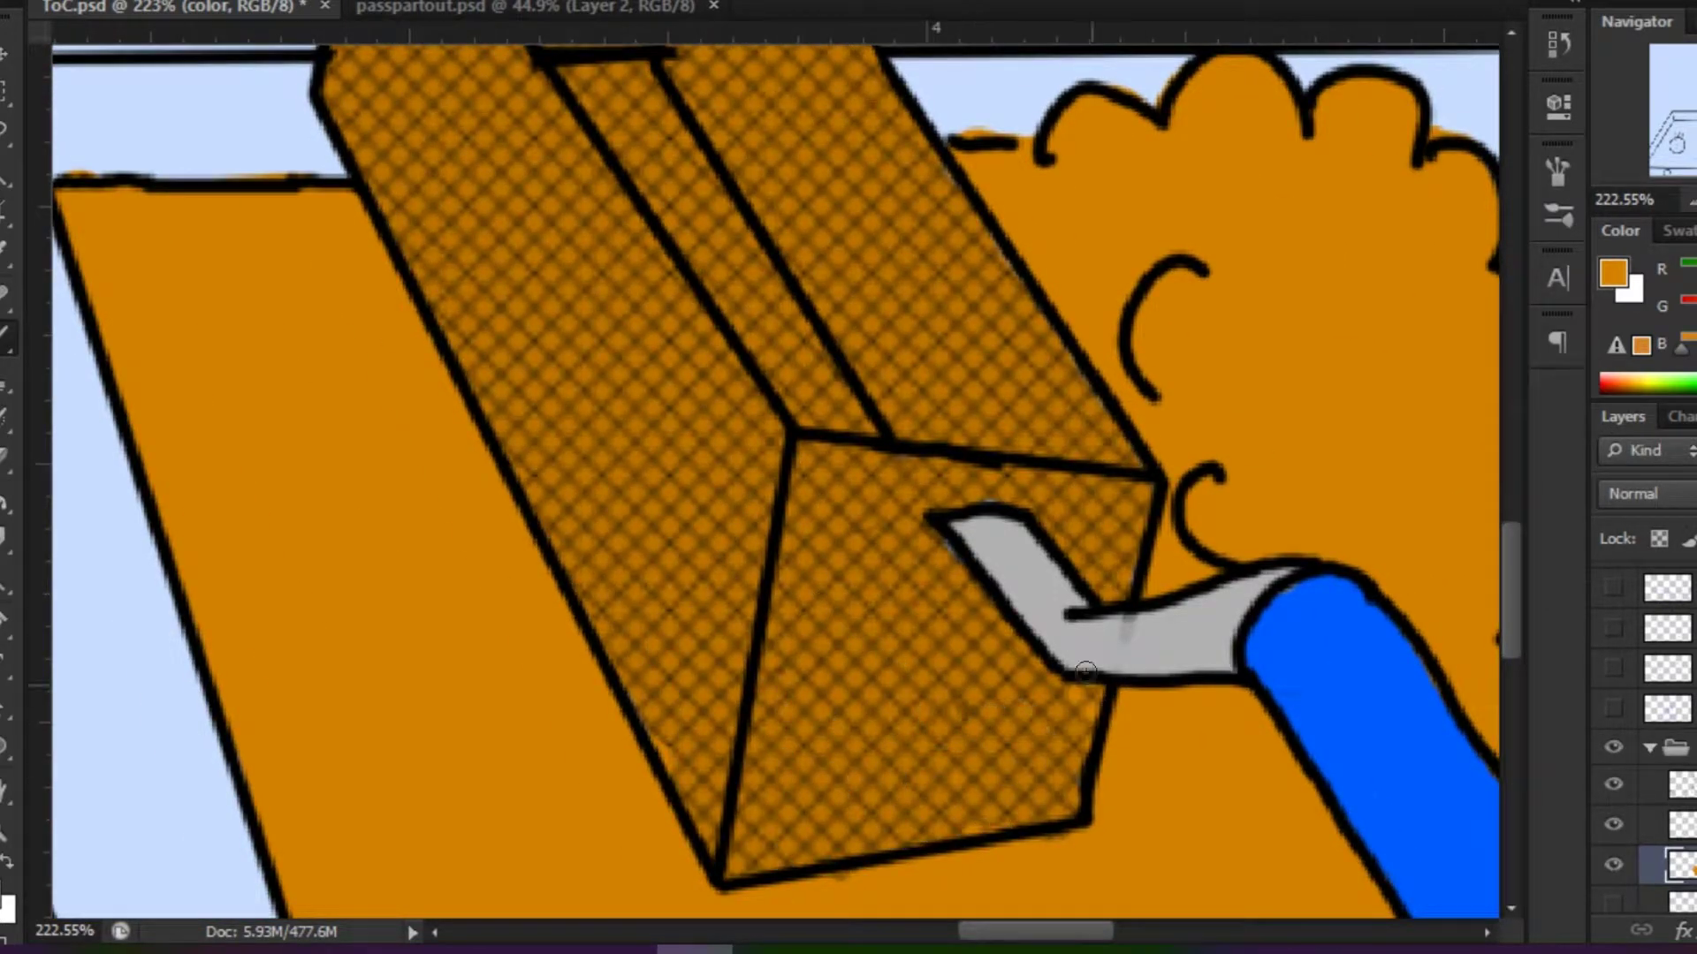
Select the fryer's frame and walls with the Magic Wand, fill them with light gray, and deselect.
{"action": "scroll", "coordinate": [1085, 672], "scroll_direction": "down", "scroll_amount": 6}
{"action": "left_click", "coordinate": [1613, 273]}
{"action": "left_click", "coordinate": [1251, 150]}
{"action": "key", "text": "Return"}
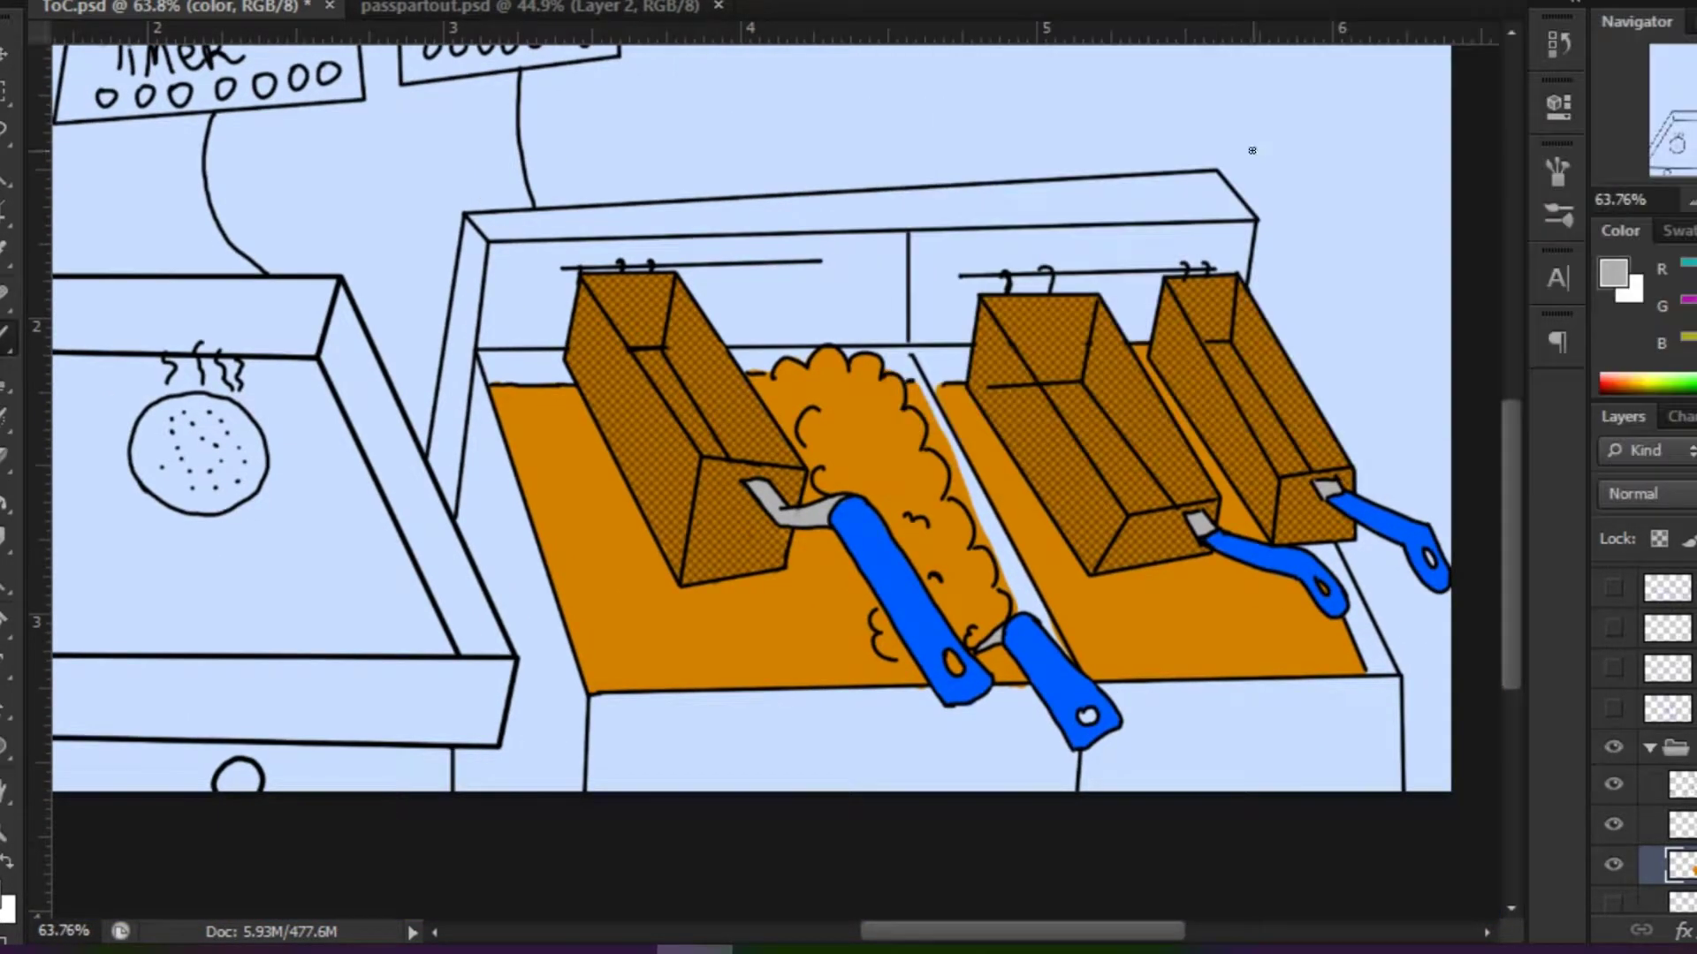
{"action": "left_click_drag", "start_coordinate": [1131, 225], "coordinate": [1012, 760]}
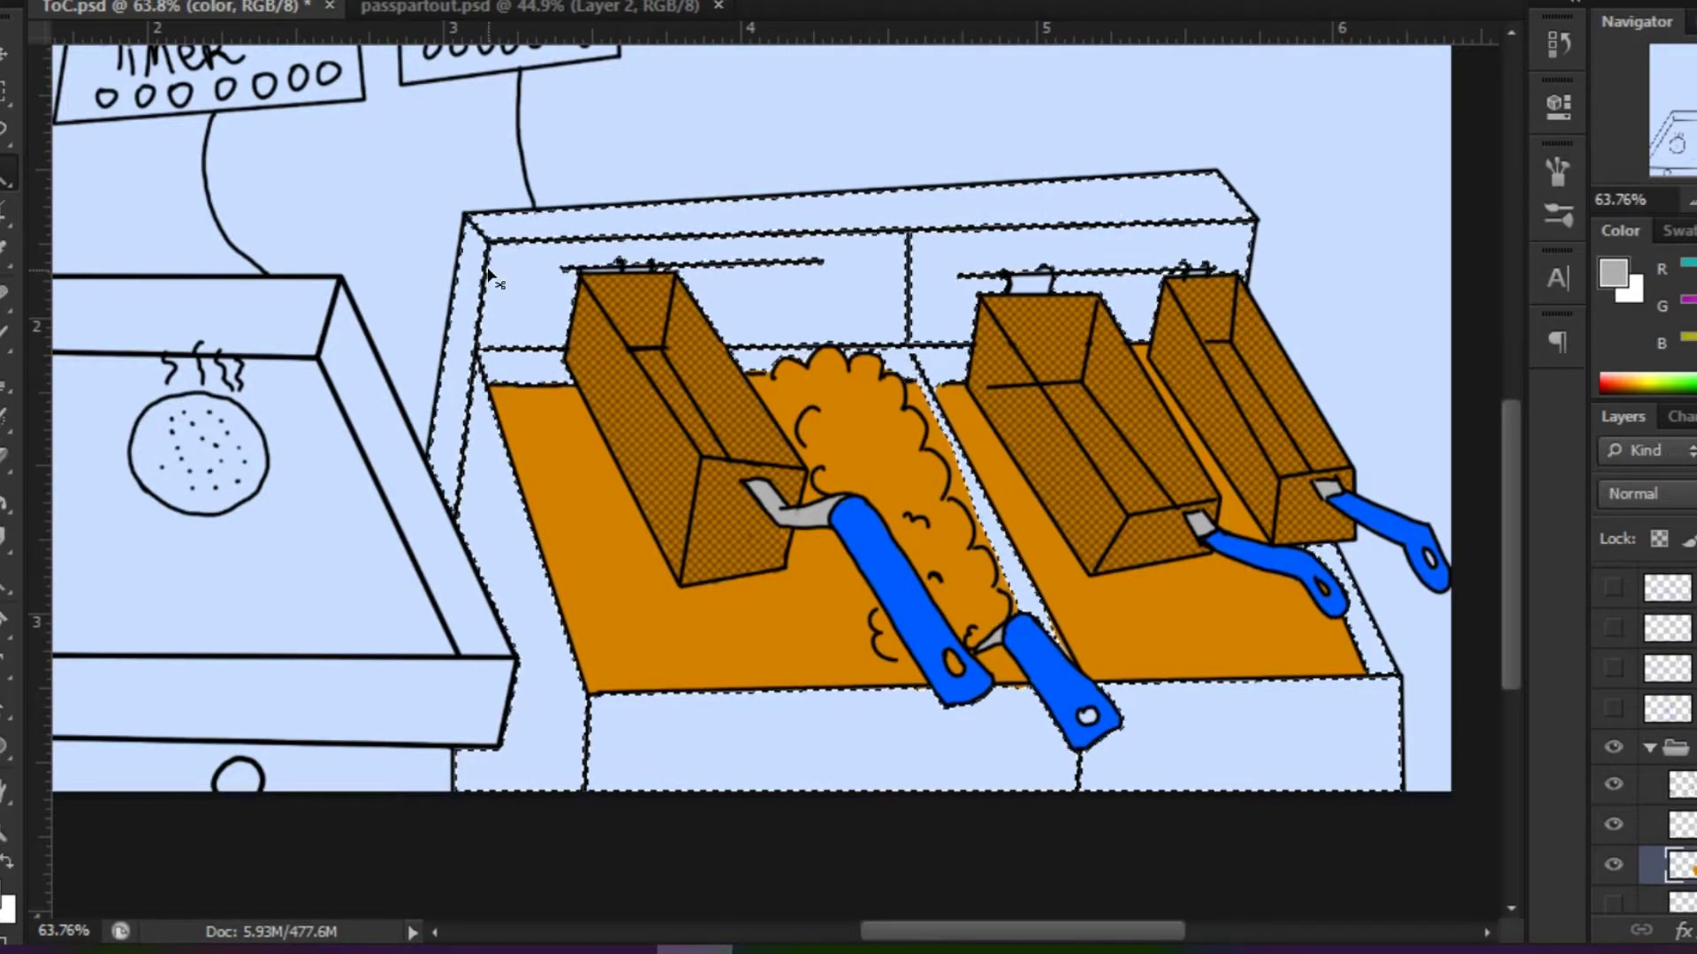
{"action": "key", "text": "alt+BackSpace"}
{"action": "key", "text": "ctrl+d"}
Touch up the gaps along the fryer's divider and left frame edges with light gray.
{"action": "scroll", "coordinate": [1012, 760], "scroll_direction": "up", "scroll_amount": 5}
{"action": "left_click_drag", "start_coordinate": [1502, 508], "coordinate": [847, 624]}
{"action": "scroll", "coordinate": [973, 784], "scroll_direction": "down", "scroll_amount": 6}
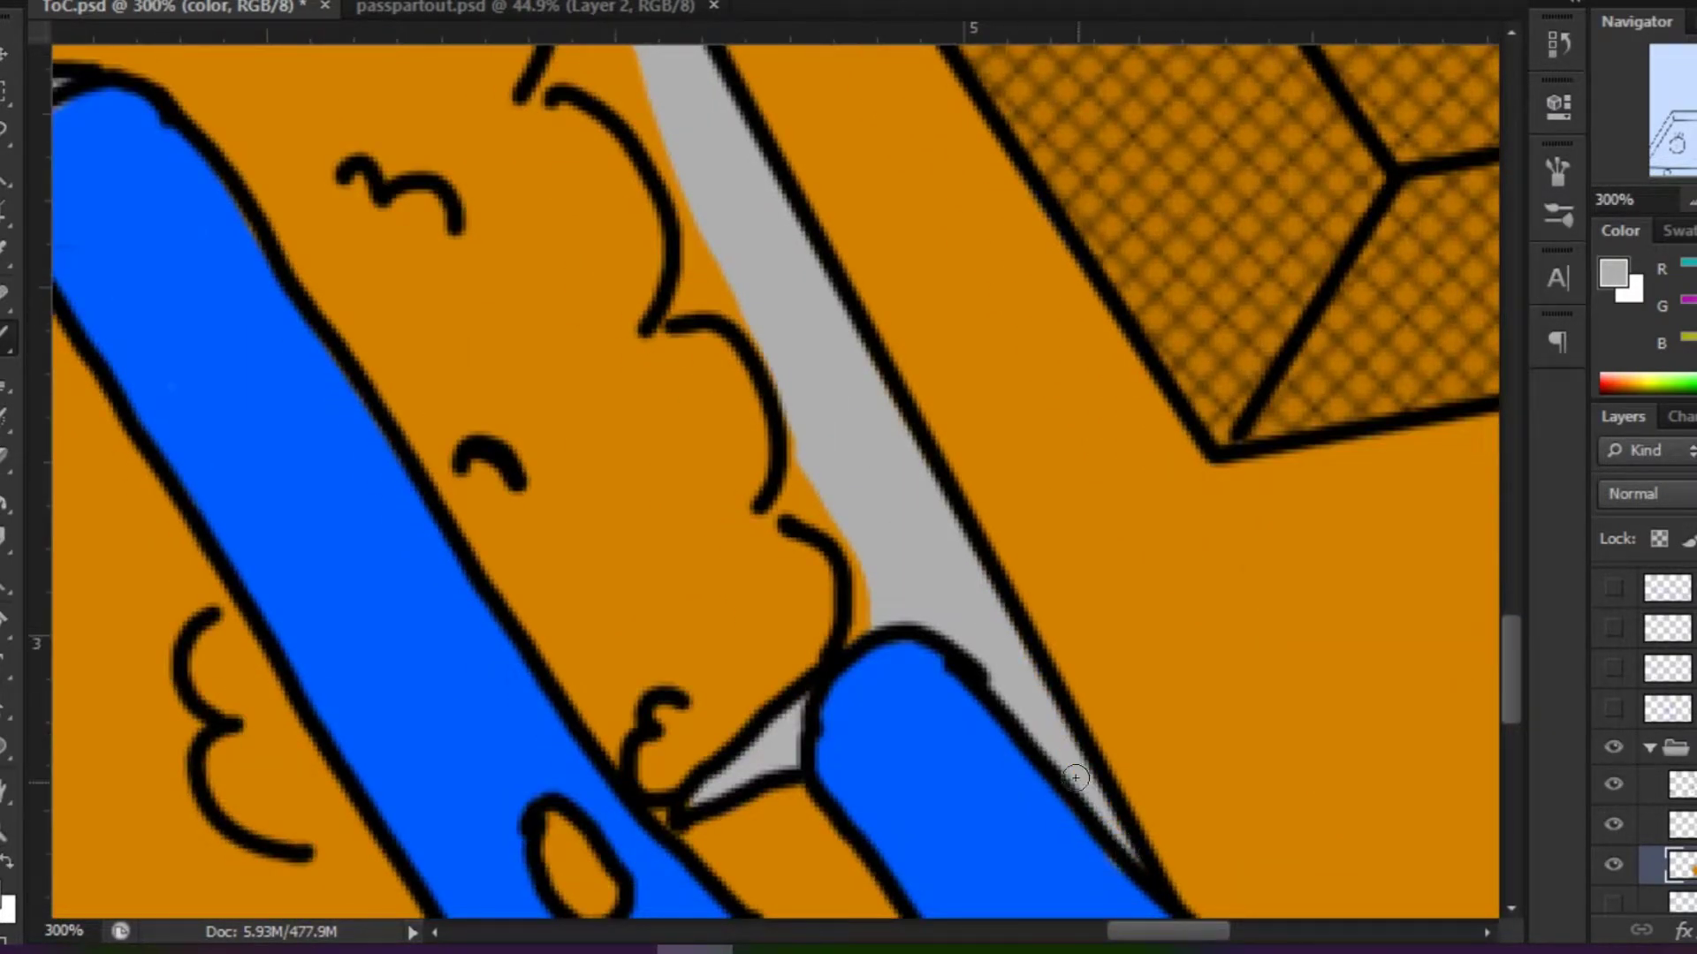
{"action": "scroll", "coordinate": [1216, 776], "scroll_direction": "up", "scroll_amount": 10}
{"action": "scroll", "coordinate": [1217, 775], "scroll_direction": "up", "scroll_amount": 5}
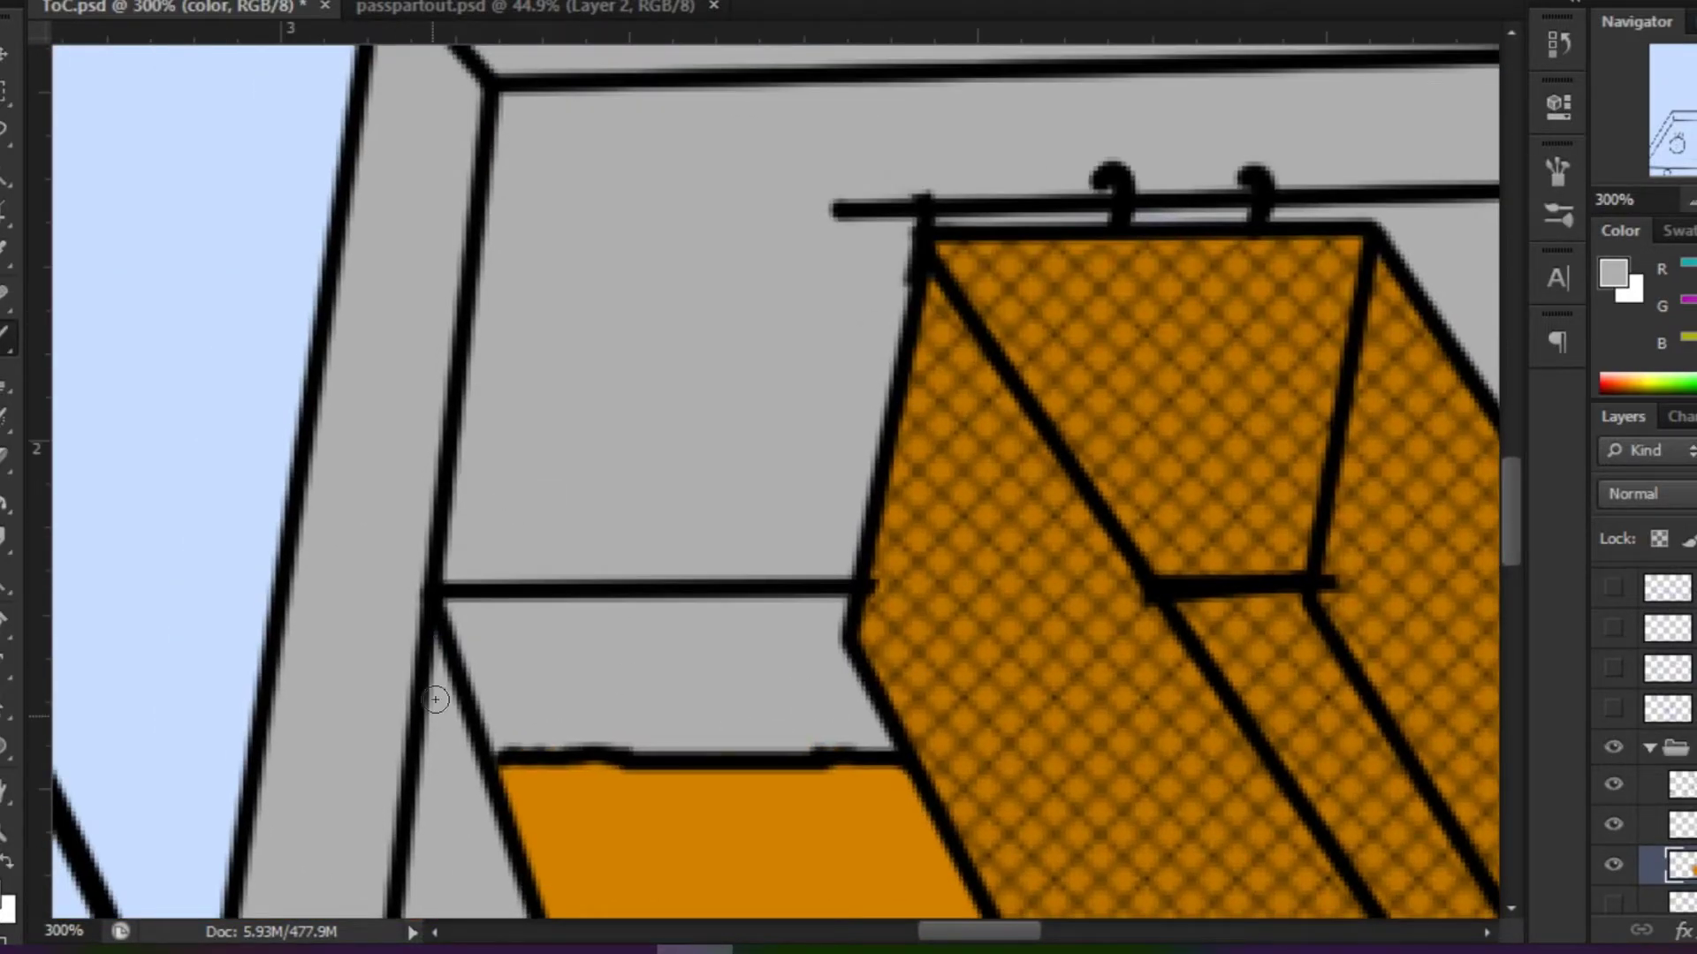
{"action": "mouse_move", "coordinate": [428, 693]}
{"action": "left_mouse_down"}
{"action": "mouse_move", "coordinate": [829, 602]}
{"action": "mouse_move", "coordinate": [460, 460]}
{"action": "left_mouse_up"}
{"action": "scroll", "coordinate": [1113, 625], "scroll_direction": "down", "scroll_amount": 8}
Paint the upper parts of the middle and right baskets light gray beneath the crosshatch, above the oil line.
{"action": "mouse_move", "coordinate": [1113, 625]}
{"action": "left_mouse_down"}
{"action": "mouse_move", "coordinate": [917, 389]}
{"action": "mouse_move", "coordinate": [804, 487]}
{"action": "mouse_move", "coordinate": [713, 302]}
{"action": "left_mouse_up"}
{"action": "mouse_move", "coordinate": [568, 777]}
{"action": "left_mouse_down"}
{"action": "mouse_move", "coordinate": [1155, 683]}
{"action": "mouse_move", "coordinate": [1079, 549]}
{"action": "left_mouse_up"}
{"action": "key", "text": "ctrl+z"}
{"action": "mouse_move", "coordinate": [495, 646]}
{"action": "left_mouse_down"}
{"action": "mouse_move", "coordinate": [496, 561]}
{"action": "mouse_move", "coordinate": [769, 512]}
{"action": "mouse_move", "coordinate": [1051, 424]}
{"action": "mouse_move", "coordinate": [548, 601]}
{"action": "mouse_move", "coordinate": [817, 531]}
{"action": "left_mouse_up"}
{"action": "left_click_drag", "start_coordinate": [1033, 587], "coordinate": [426, 777]}
{"action": "left_click_drag", "start_coordinate": [726, 659], "coordinate": [935, 640]}
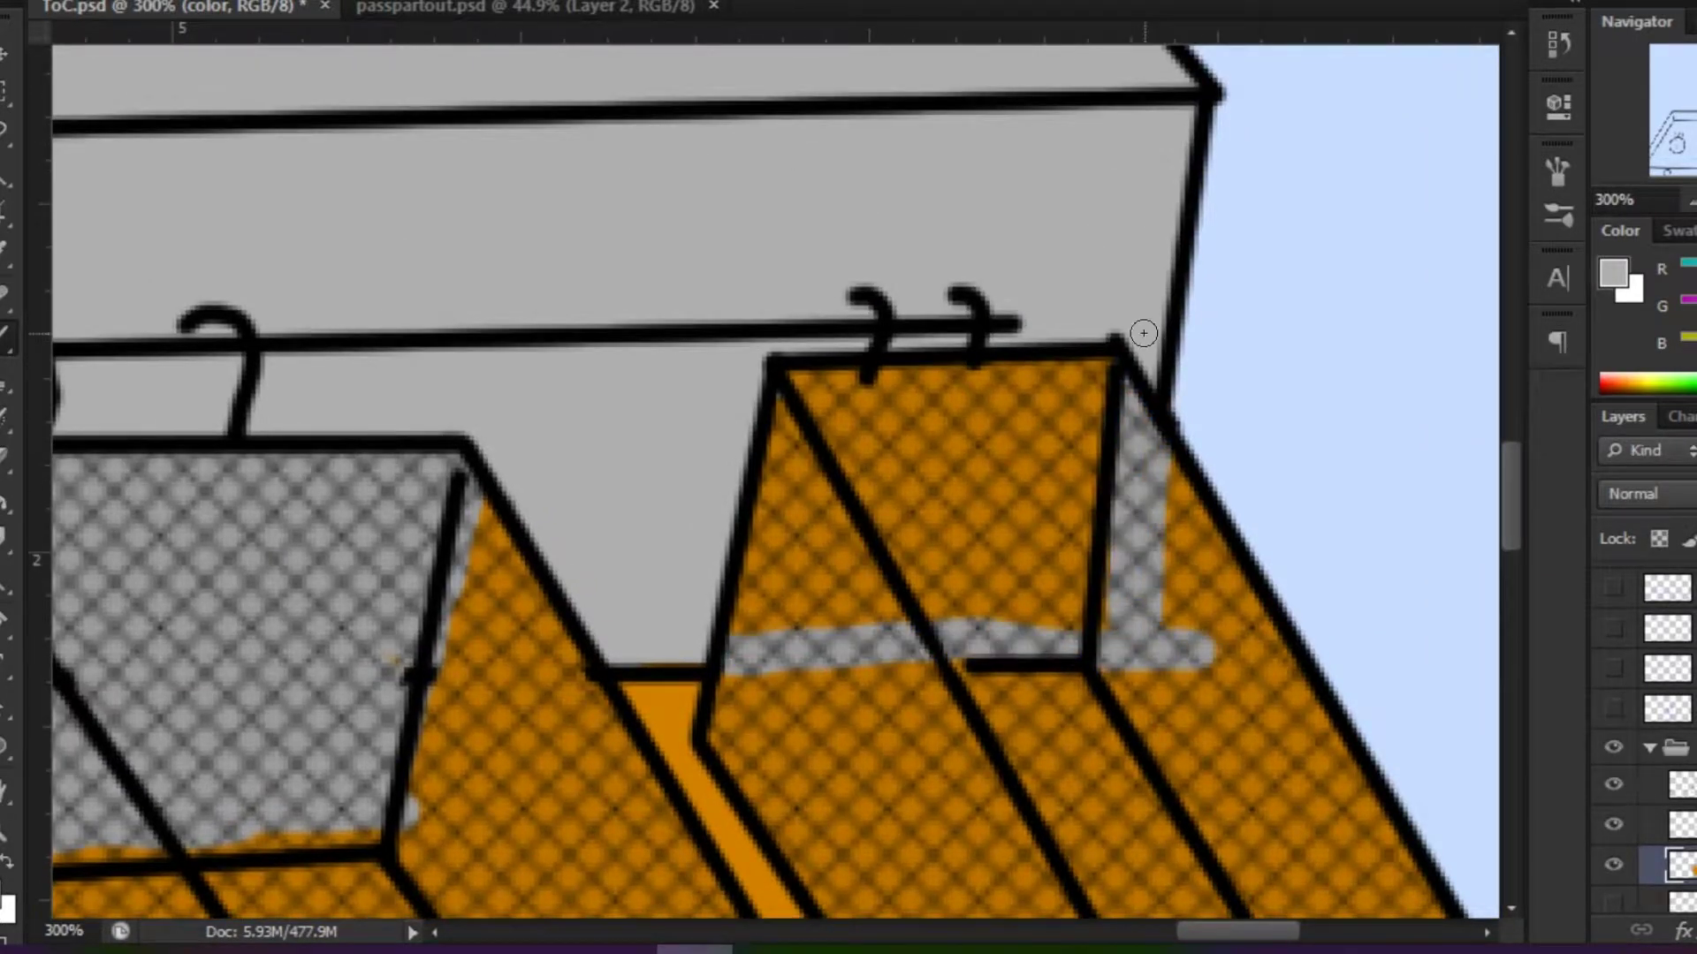
{"action": "mouse_move", "coordinate": [759, 561]}
{"action": "left_mouse_down"}
{"action": "mouse_move", "coordinate": [990, 530]}
{"action": "mouse_move", "coordinate": [1013, 349]}
{"action": "left_mouse_up"}
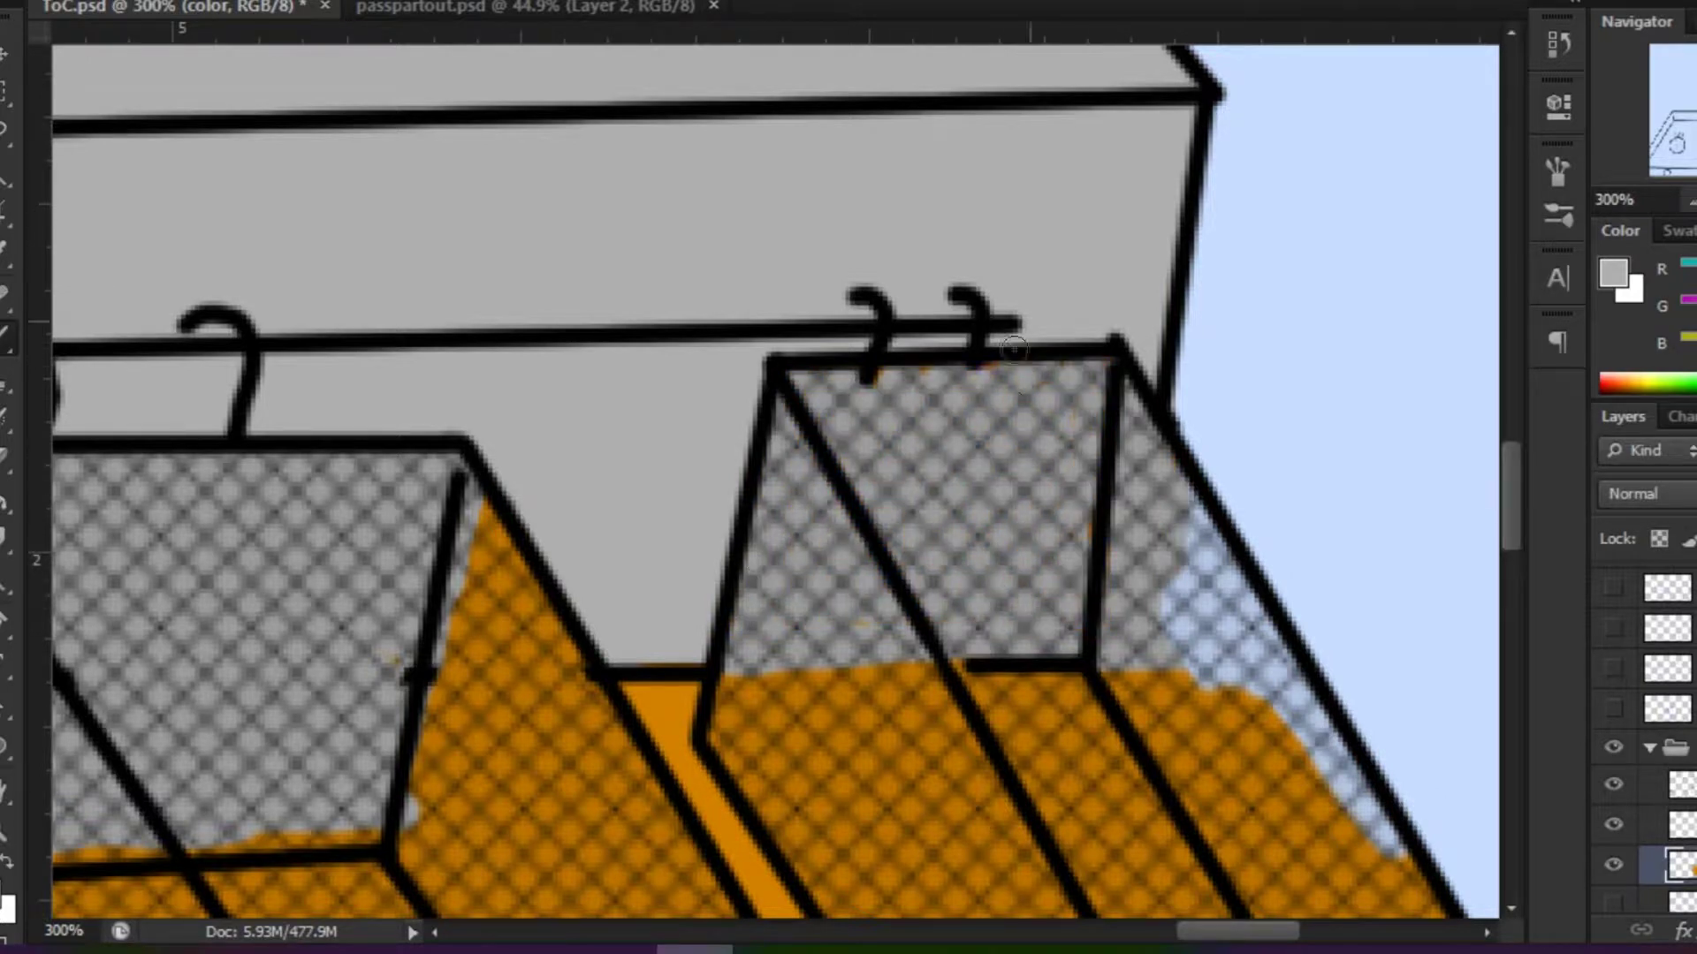
Erase the orange from the right basket's outer side and front where it extends beyond the fryer.
{"action": "left_click_drag", "start_coordinate": [1379, 884], "coordinate": [734, 53]}
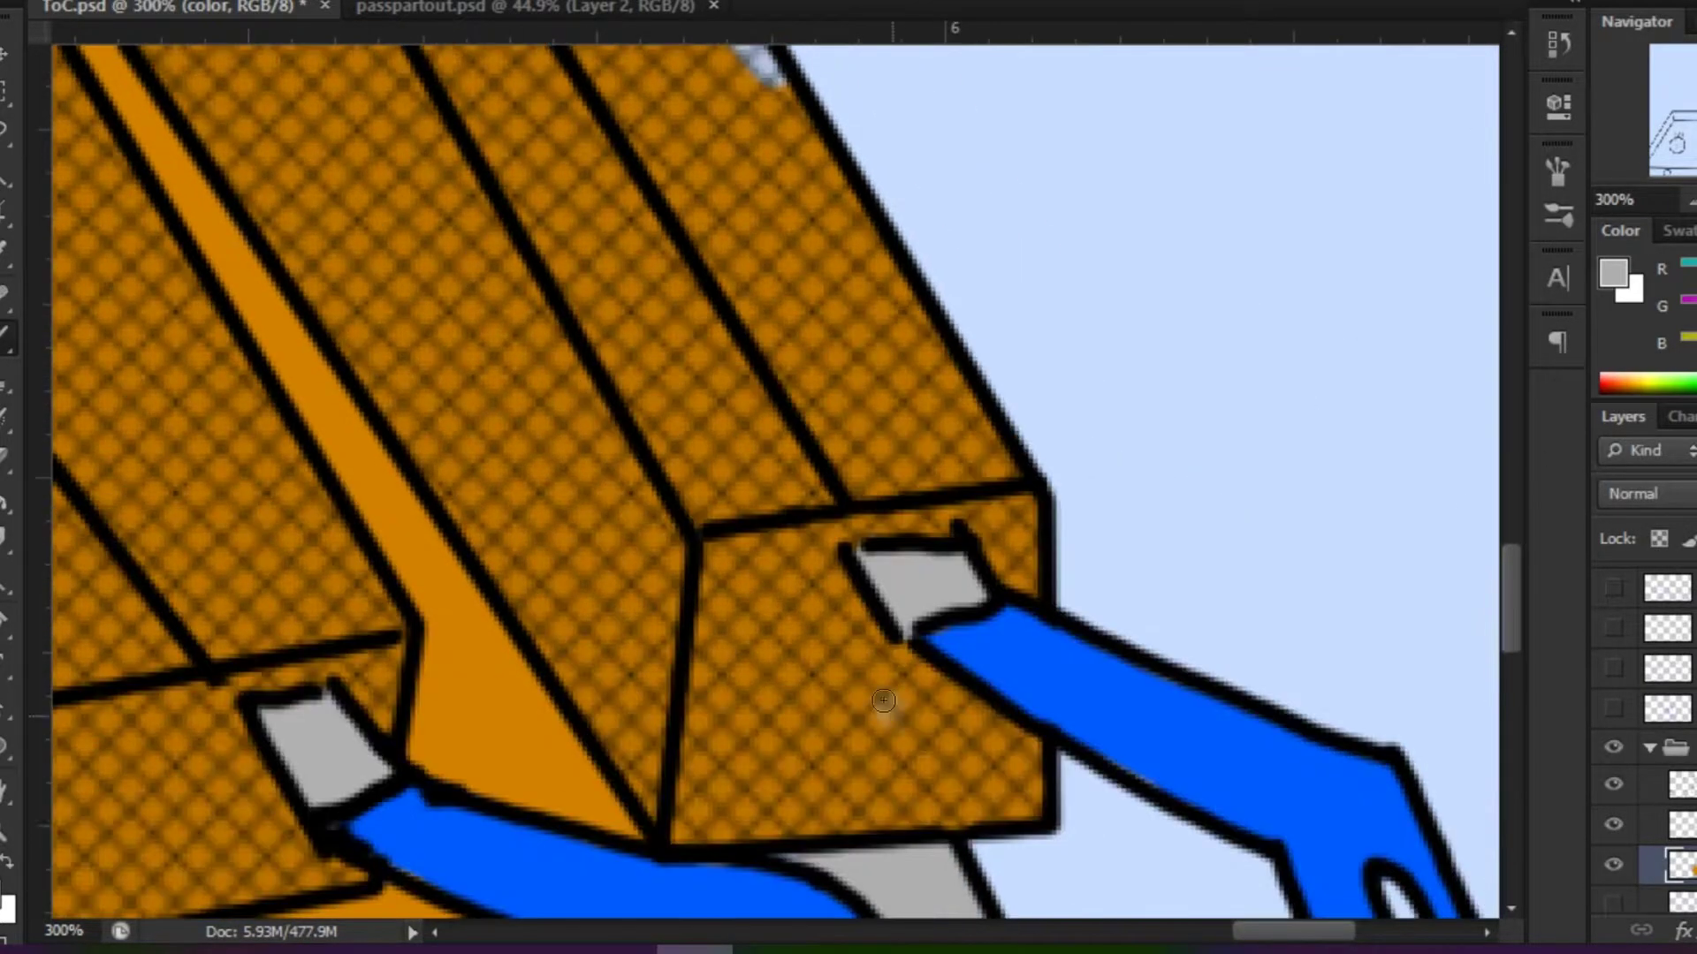
{"action": "left_click_drag", "start_coordinate": [901, 672], "coordinate": [1034, 795]}
{"action": "mouse_move", "coordinate": [900, 264]}
{"action": "left_mouse_down"}
{"action": "mouse_move", "coordinate": [878, 350]}
{"action": "mouse_move", "coordinate": [756, 82]}
{"action": "left_mouse_up"}
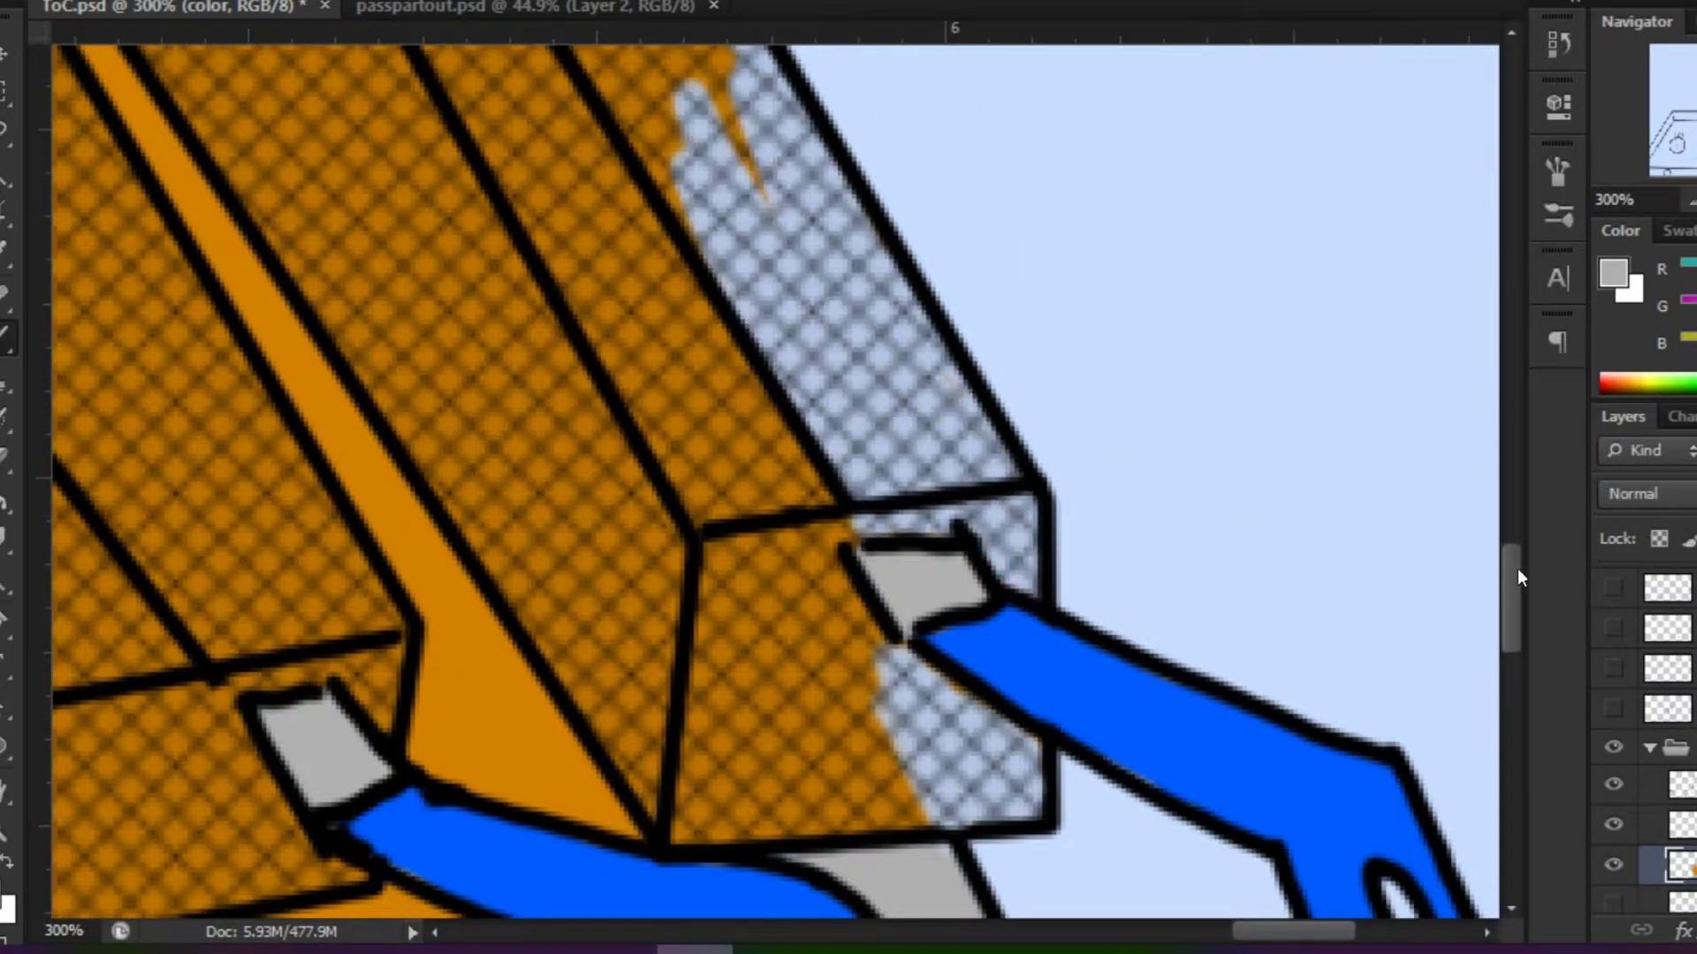
Paint a light gray strip along the right basket's length and front face where the fryer's edge shows through.
{"action": "scroll", "coordinate": [756, 82], "scroll_direction": "up", "scroll_amount": 4}
{"action": "left_click_drag", "start_coordinate": [672, 530], "coordinate": [592, 273]}
{"action": "scroll", "coordinate": [830, 530], "scroll_direction": "down", "scroll_amount": 5}
{"action": "left_click_drag", "start_coordinate": [884, 778], "coordinate": [778, 522]}
{"action": "scroll", "coordinate": [777, 522], "scroll_direction": "up", "scroll_amount": 5}
{"action": "mouse_move", "coordinate": [796, 371]}
{"action": "left_mouse_down"}
{"action": "mouse_move", "coordinate": [909, 701]}
{"action": "mouse_move", "coordinate": [963, 701]}
{"action": "left_mouse_up"}
{"action": "scroll", "coordinate": [963, 701], "scroll_direction": "down", "scroll_amount": 2}
{"action": "scroll", "coordinate": [963, 701], "scroll_direction": "down", "scroll_amount": 5}
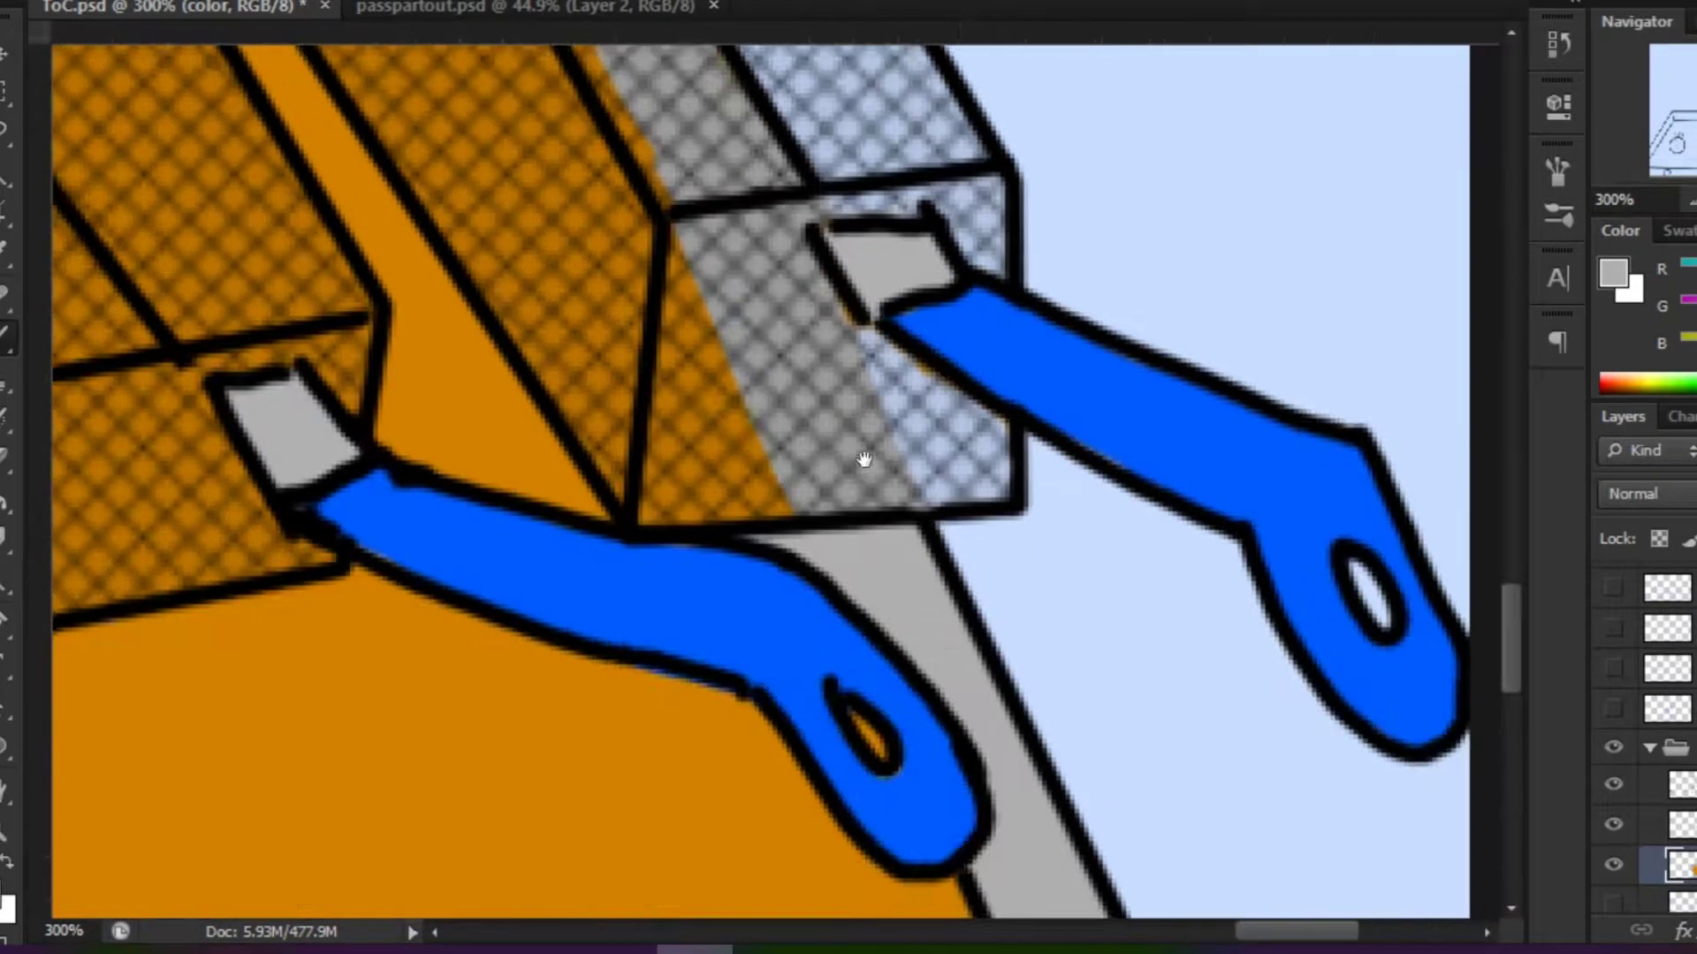
Extend the light gray lower across the middle and right baskets and the gap between them to even the oil line.
{"action": "scroll", "coordinate": [884, 459], "scroll_direction": "up", "scroll_amount": 10}
{"action": "scroll", "coordinate": [834, 392], "scroll_direction": "left", "scroll_amount": 3}
{"action": "scroll", "coordinate": [1155, 125], "scroll_direction": "left", "scroll_amount": 3}
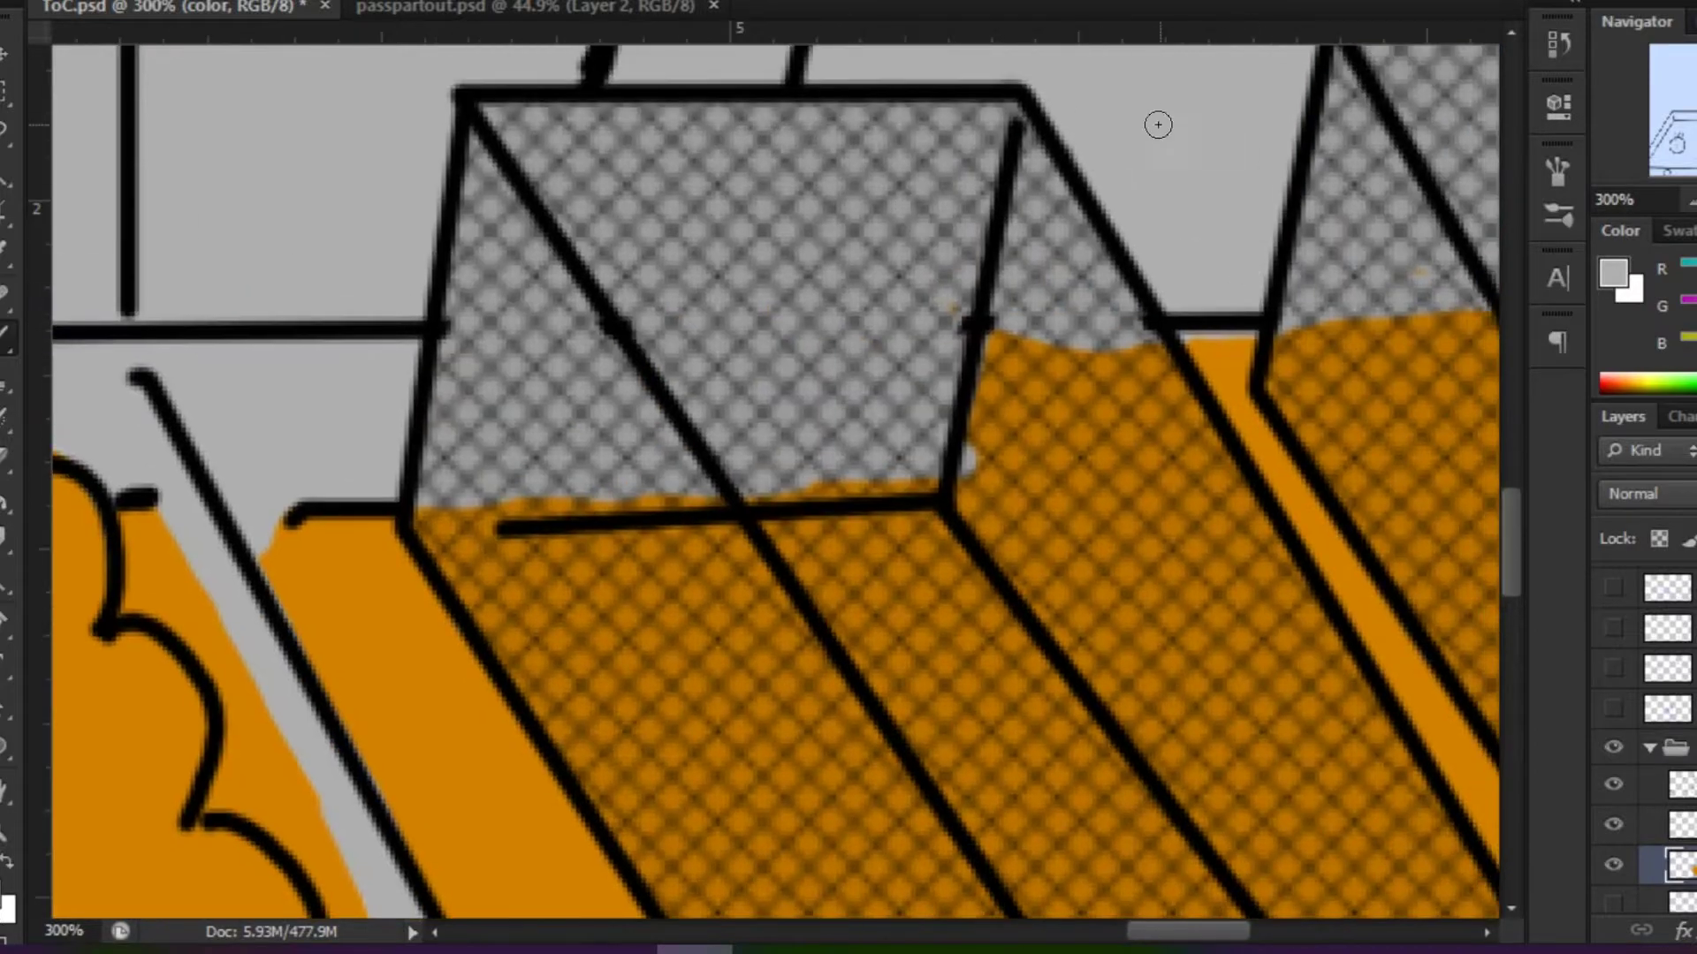
{"action": "scroll", "coordinate": [1155, 125], "scroll_direction": "up", "scroll_amount": 2}
{"action": "left_click_drag", "start_coordinate": [653, 469], "coordinate": [1241, 471]}
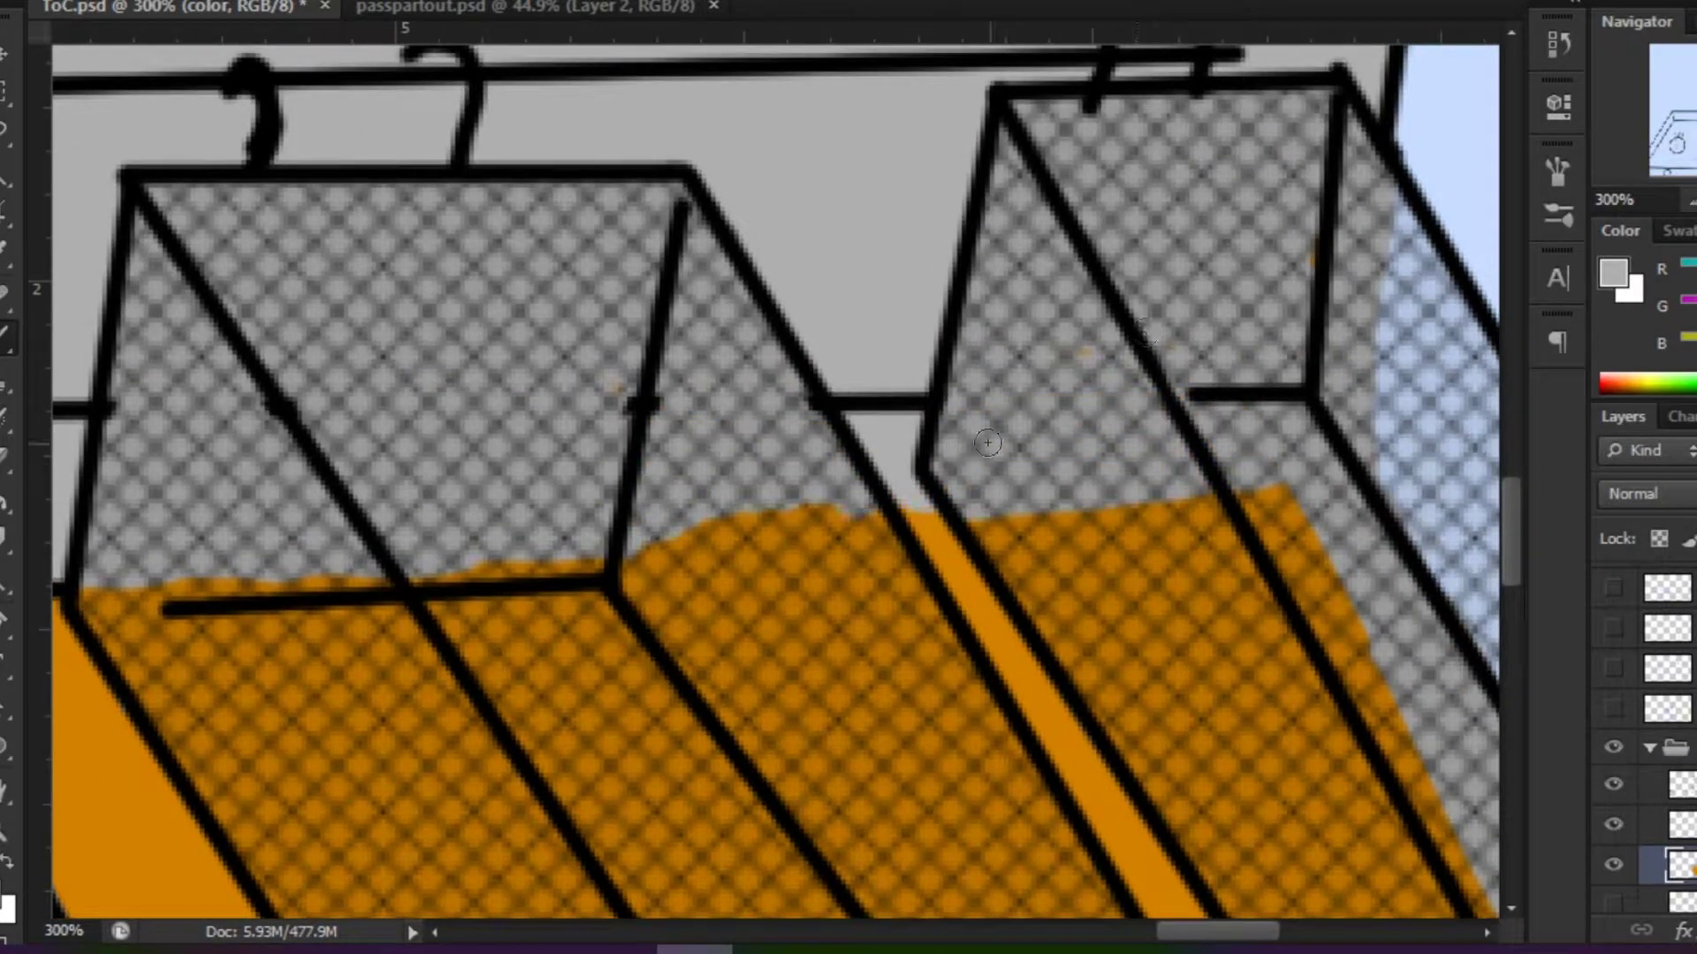
Fill the griddle's frame with gray and its cooking surface with lighter gray cacaca, and deselect.
{"action": "key", "text": "ctrl+0"}
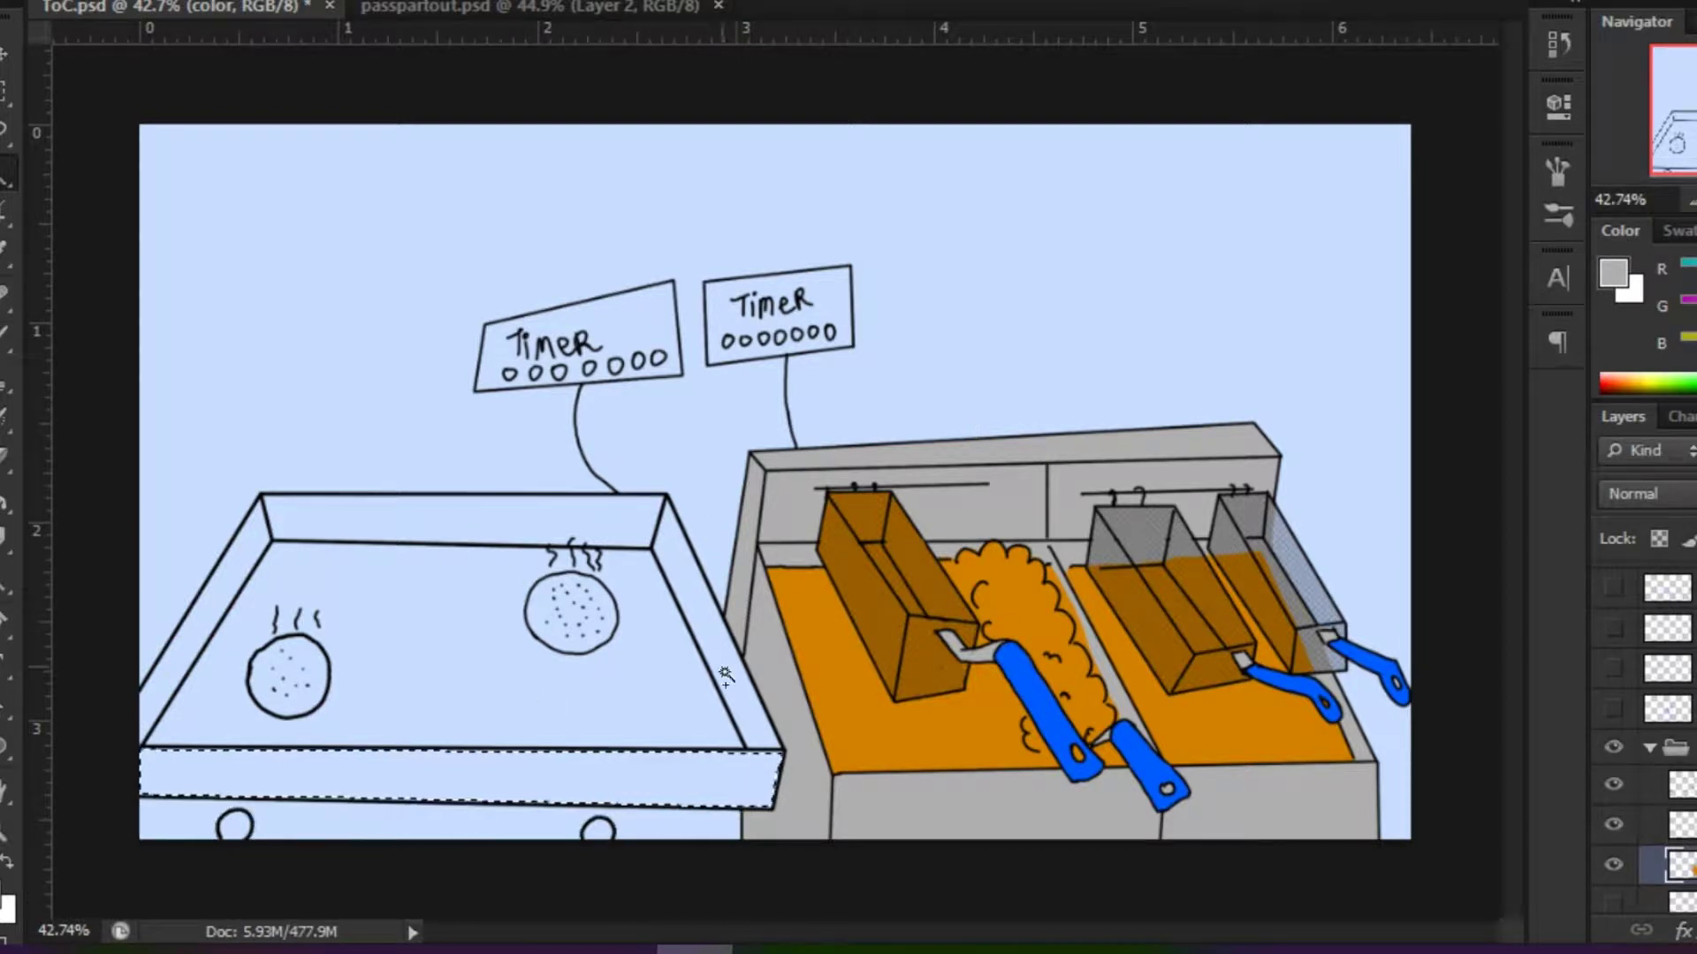
{"action": "key", "text": "Return"}
{"action": "left_click", "coordinate": [1613, 272]}
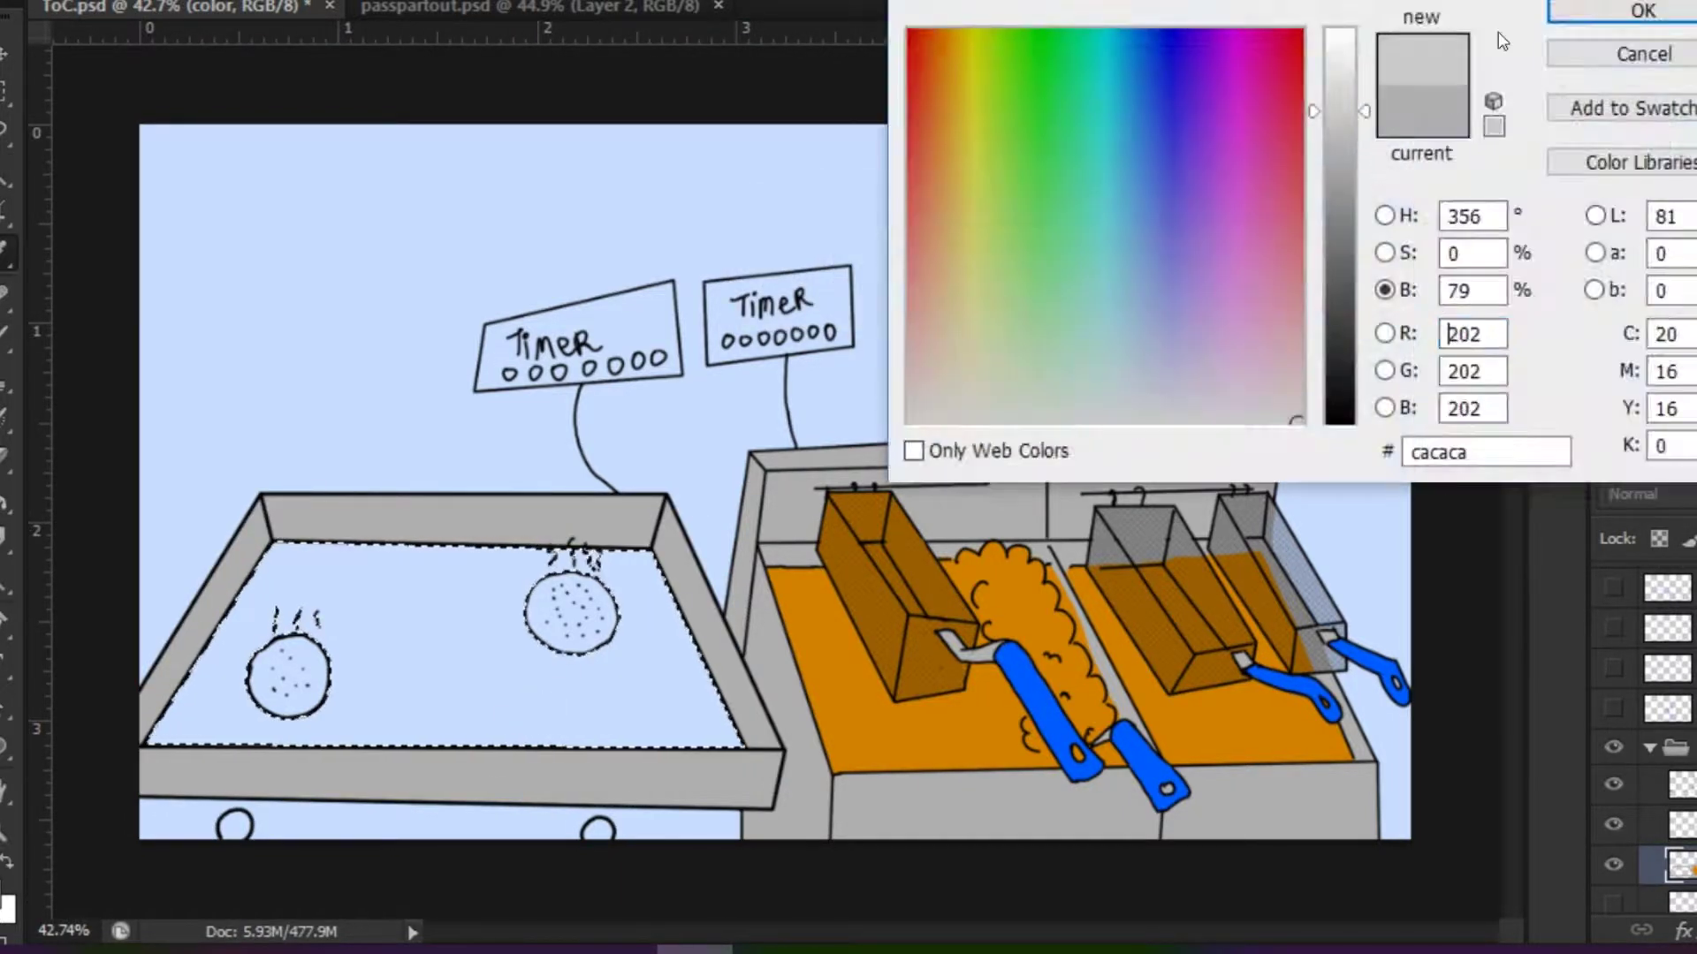
{"action": "key", "text": "Return"}
{"action": "key", "text": "alt+BackSpace"}
{"action": "key", "text": "ctrl+d"}
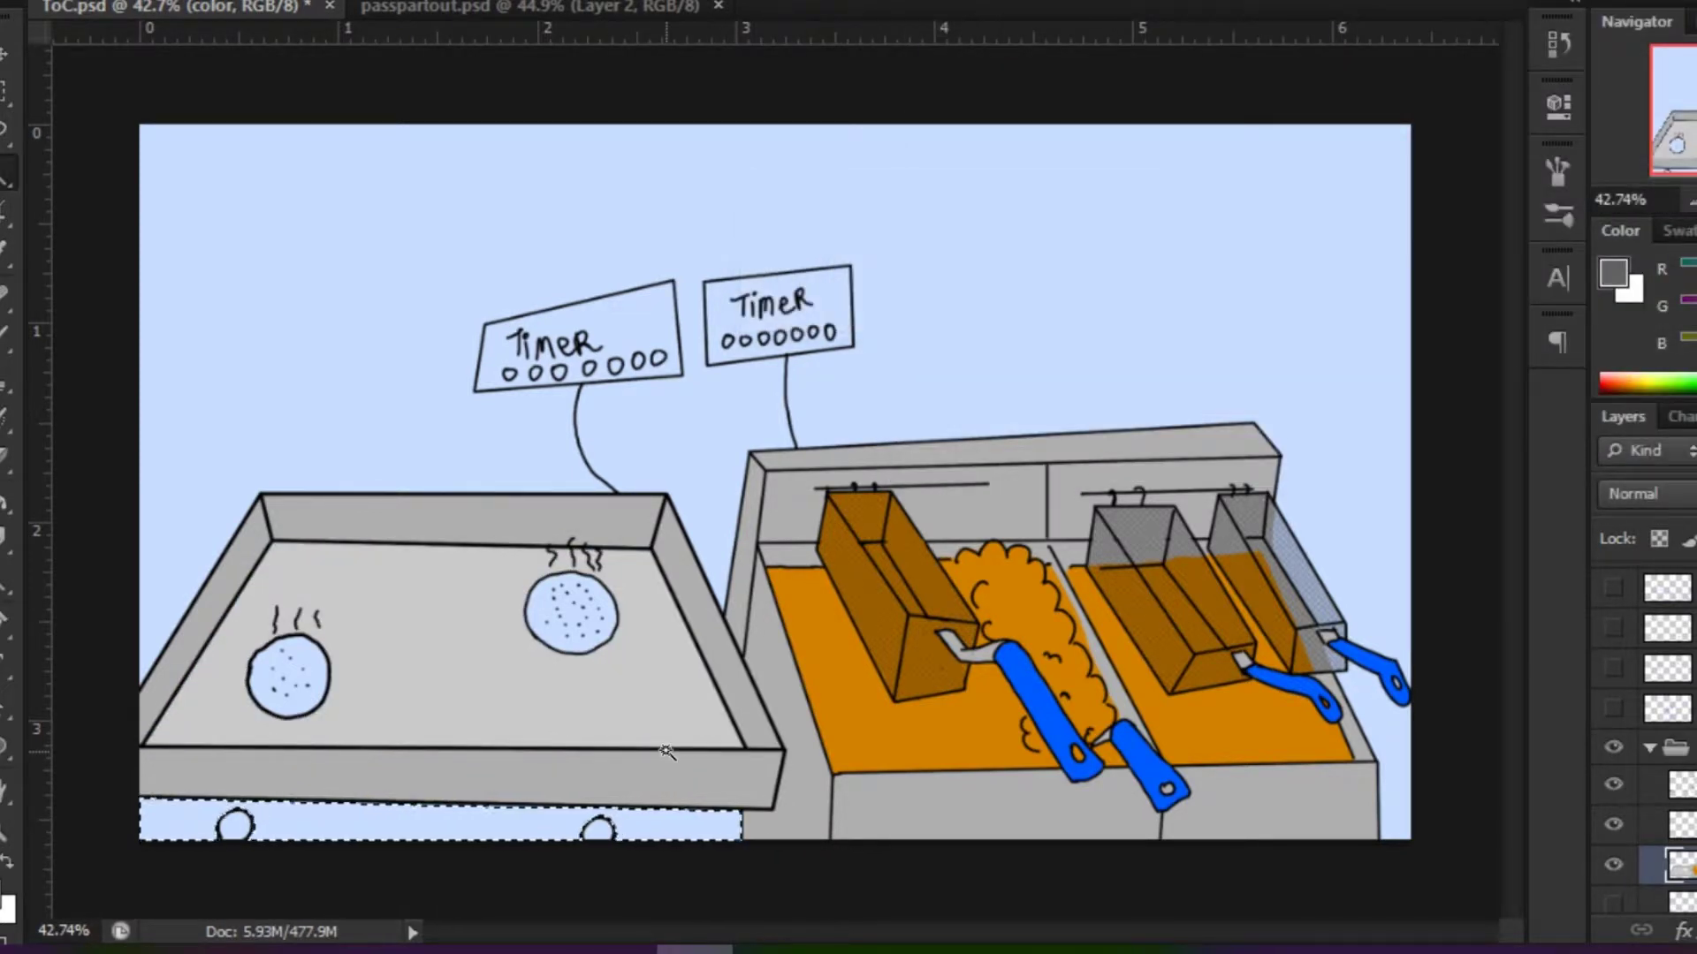
Fill the selected area beneath the griddle with dark gray and deselect.
{"action": "key", "text": "g"}
{"action": "left_click", "coordinate": [698, 820]}
{"action": "key", "text": "ctrl+d"}
Paint the two knobs beneath the griddle a darker gray.
{"action": "scroll", "coordinate": [239, 822], "scroll_direction": "up", "scroll_amount": 6}
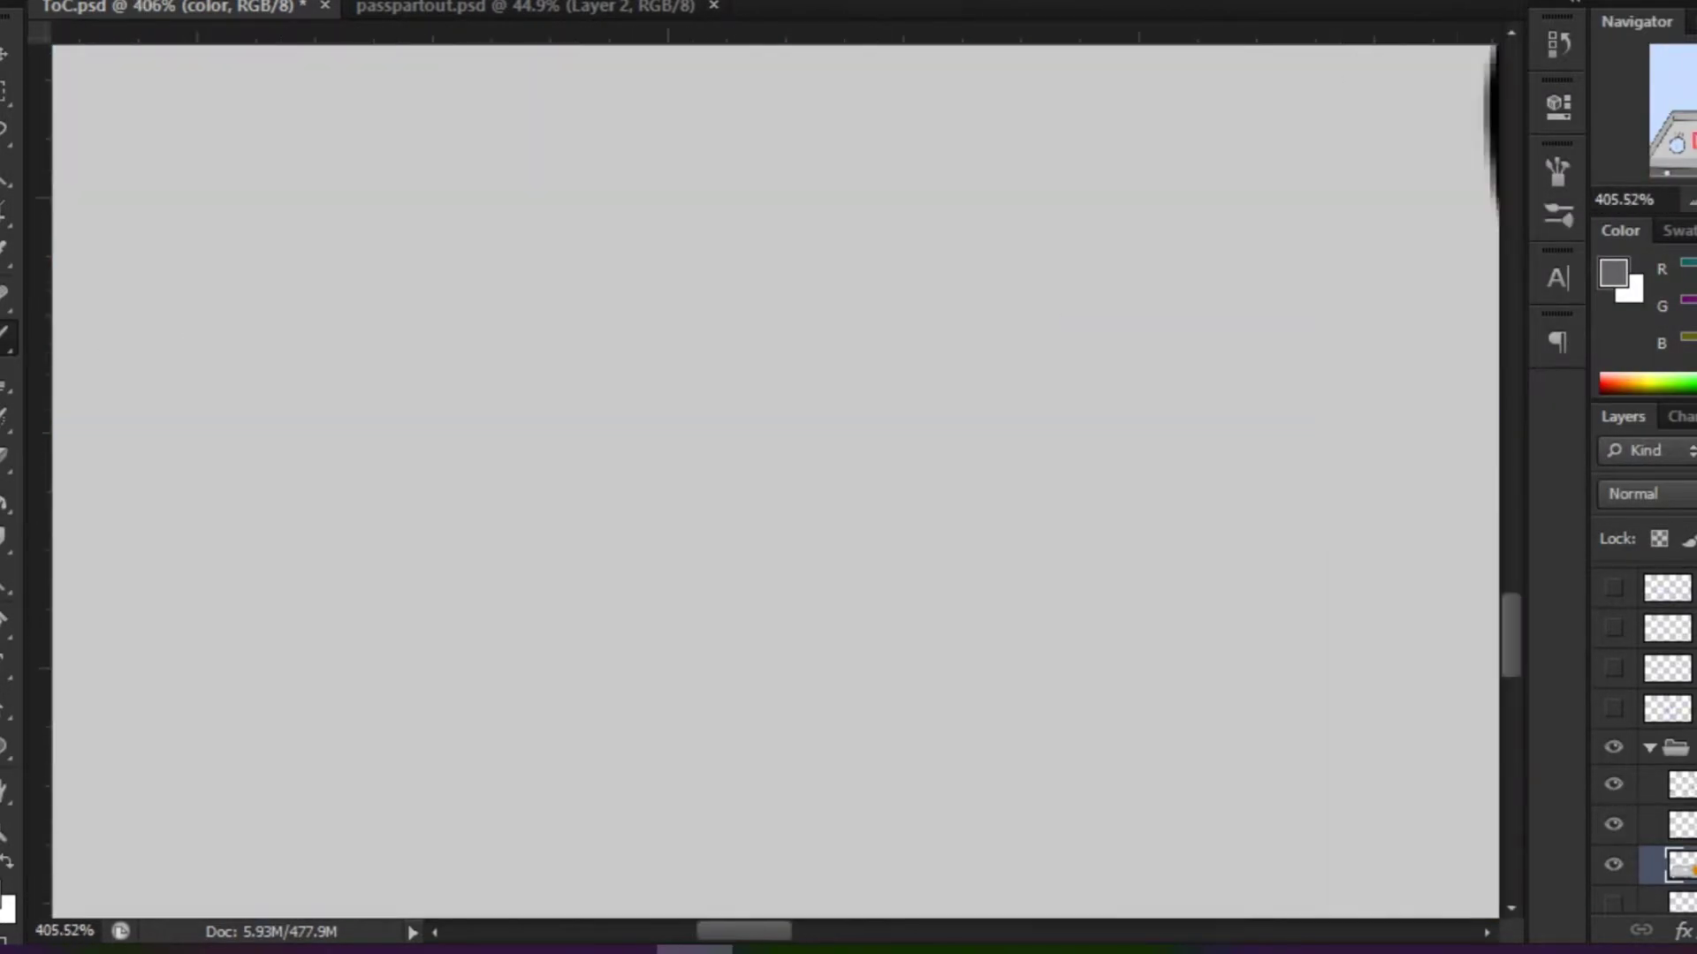
{"action": "left_click", "coordinate": [1613, 272]}
{"action": "key", "text": "Return"}
{"action": "mouse_move", "coordinate": [725, 534]}
{"action": "left_mouse_down"}
{"action": "mouse_move", "coordinate": [745, 667]}
{"action": "mouse_move", "coordinate": [796, 441]}
{"action": "mouse_move", "coordinate": [884, 450]}
{"action": "mouse_move", "coordinate": [760, 618]}
{"action": "mouse_move", "coordinate": [775, 515]}
{"action": "left_mouse_up"}
{"action": "left_click", "coordinate": [1612, 272]}
{"action": "key", "text": "Return"}
{"action": "scroll", "coordinate": [775, 516], "scroll_direction": "right", "scroll_amount": 5}
{"action": "left_click_drag", "start_coordinate": [725, 636], "coordinate": [831, 795]}
{"action": "left_click_drag", "start_coordinate": [866, 636], "coordinate": [894, 712]}
Paint the right burger patty on the griddle solid red.
{"action": "scroll", "coordinate": [1170, 500], "scroll_direction": "down", "scroll_amount": 5}
{"action": "scroll", "coordinate": [866, 530], "scroll_direction": "up", "scroll_amount": 4}
{"action": "left_click", "coordinate": [1682, 311]}
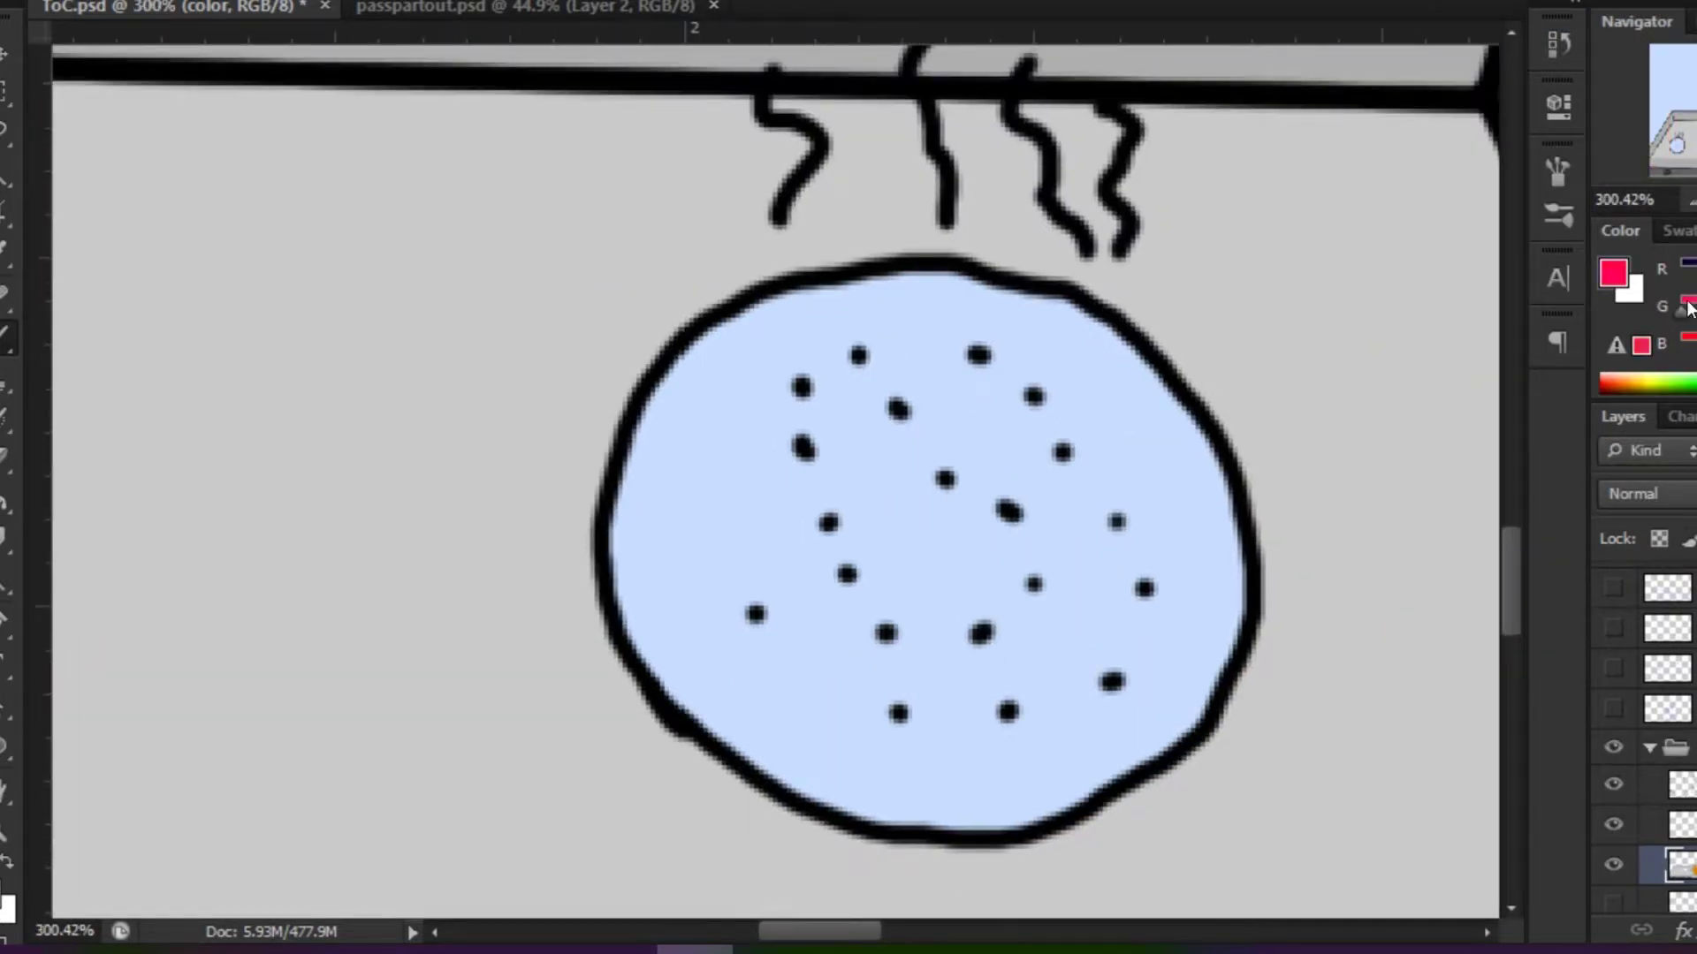
{"action": "left_click_drag", "start_coordinate": [954, 717], "coordinate": [1148, 722]}
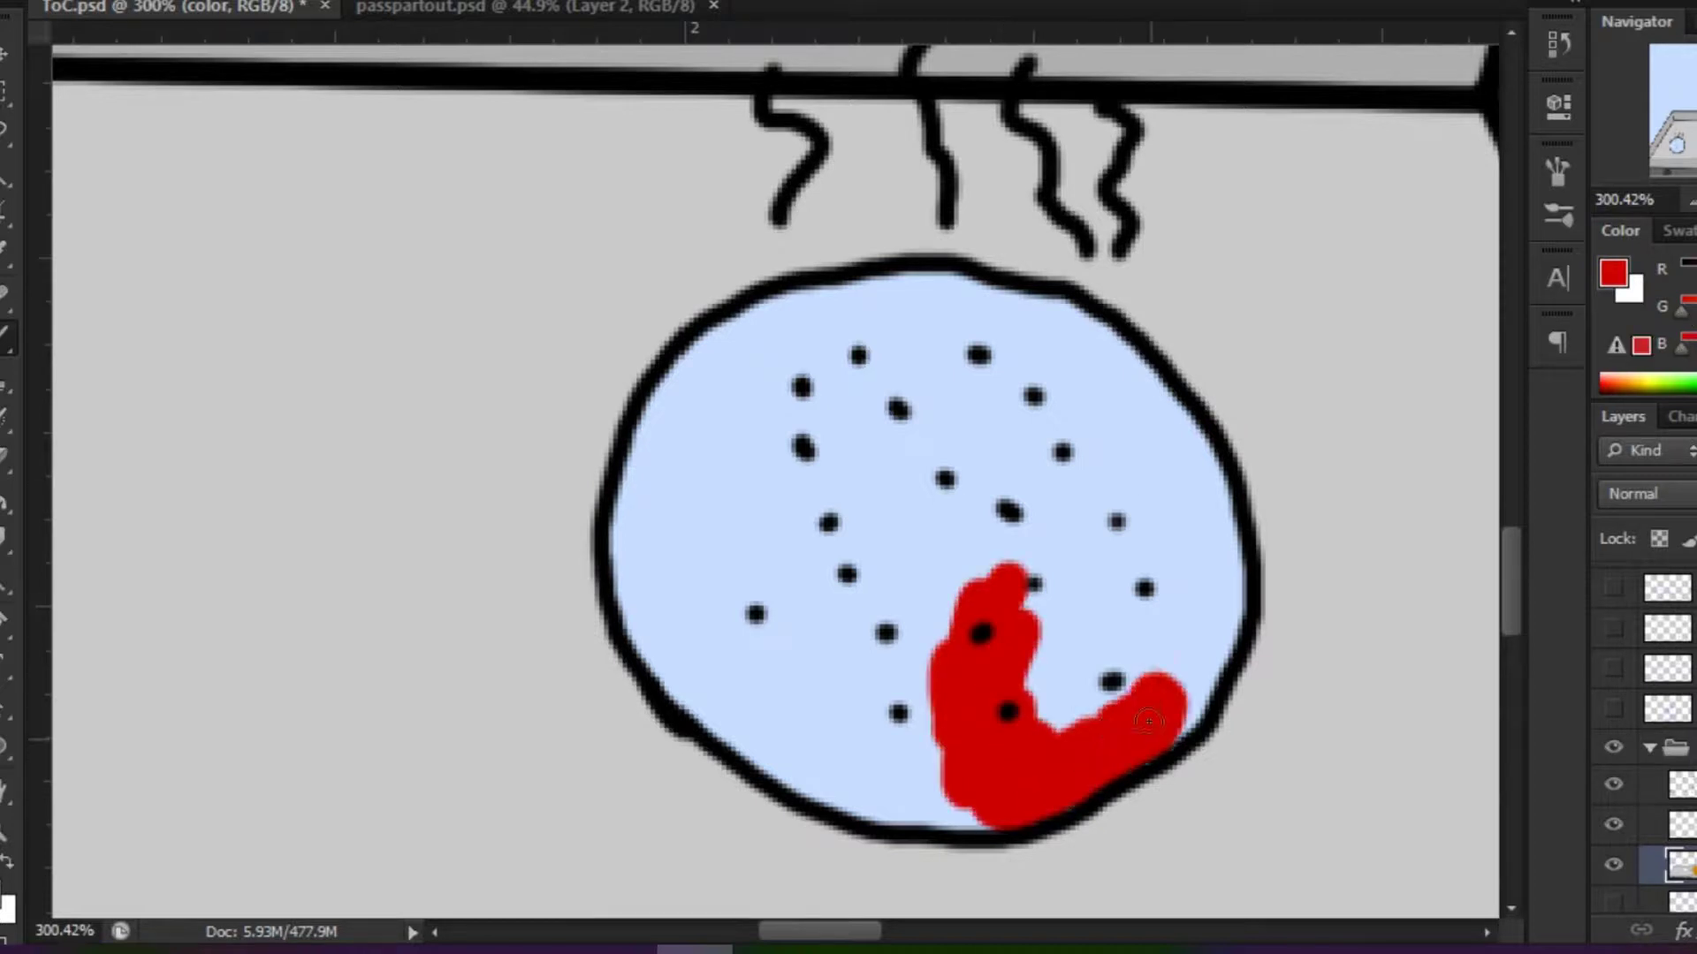
{"action": "left_click_drag", "start_coordinate": [917, 303], "coordinate": [1184, 495]}
{"action": "left_click_drag", "start_coordinate": [654, 494], "coordinate": [990, 786]}
{"action": "mouse_move", "coordinate": [618, 637]}
{"action": "left_mouse_down"}
{"action": "mouse_move", "coordinate": [928, 300]}
{"action": "mouse_move", "coordinate": [957, 437]}
{"action": "mouse_move", "coordinate": [981, 372]}
{"action": "mouse_move", "coordinate": [1149, 460]}
{"action": "left_mouse_up"}
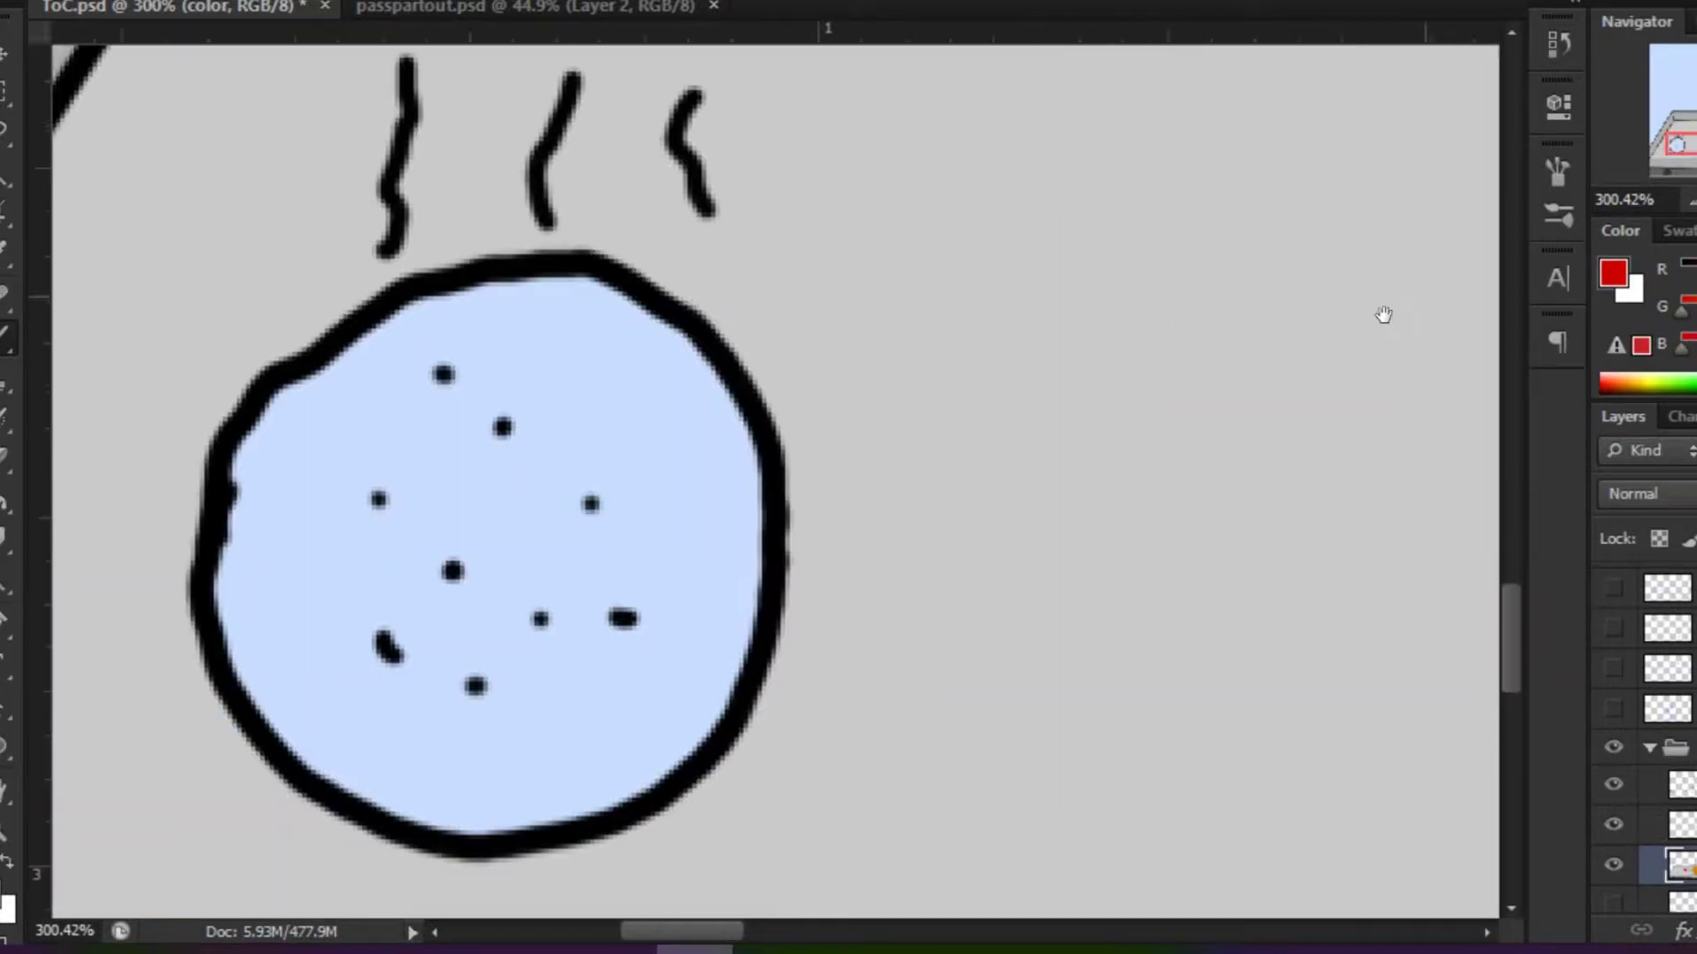
Paint the left burger patty on the griddle a deep pink.
{"action": "left_click", "coordinate": [1612, 274]}
{"action": "left_click", "coordinate": [1385, 254]}
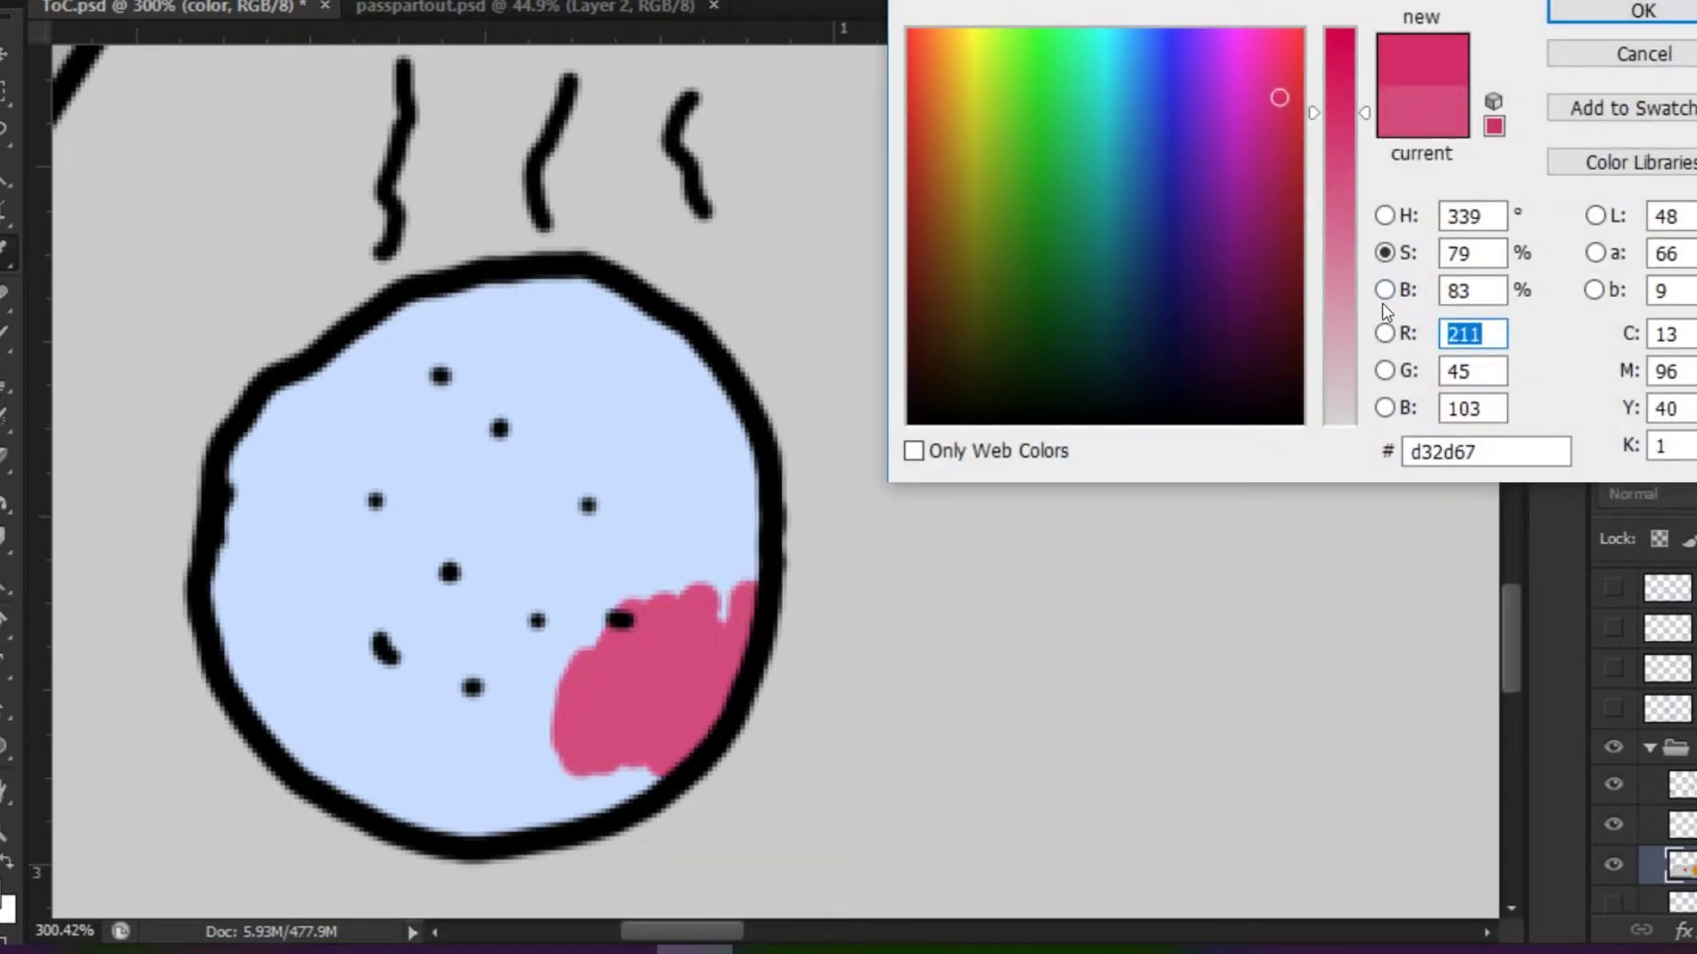
{"action": "left_click", "coordinate": [1385, 333]}
{"action": "key", "text": "Return"}
{"action": "left_click_drag", "start_coordinate": [336, 389], "coordinate": [512, 796]}
{"action": "mouse_move", "coordinate": [601, 451]}
{"action": "left_mouse_down"}
{"action": "mouse_move", "coordinate": [580, 762]}
{"action": "mouse_move", "coordinate": [427, 326]}
{"action": "mouse_move", "coordinate": [477, 619]}
{"action": "mouse_move", "coordinate": [291, 619]}
{"action": "mouse_move", "coordinate": [582, 324]}
{"action": "mouse_move", "coordinate": [495, 389]}
{"action": "left_mouse_up"}
Select the left timer's panel with the Magic Wand and fill it with dark gray.
{"action": "scroll", "coordinate": [618, 442], "scroll_direction": "down", "scroll_amount": 10}
{"action": "scroll", "coordinate": [1344, 291], "scroll_direction": "up", "scroll_amount": 6}
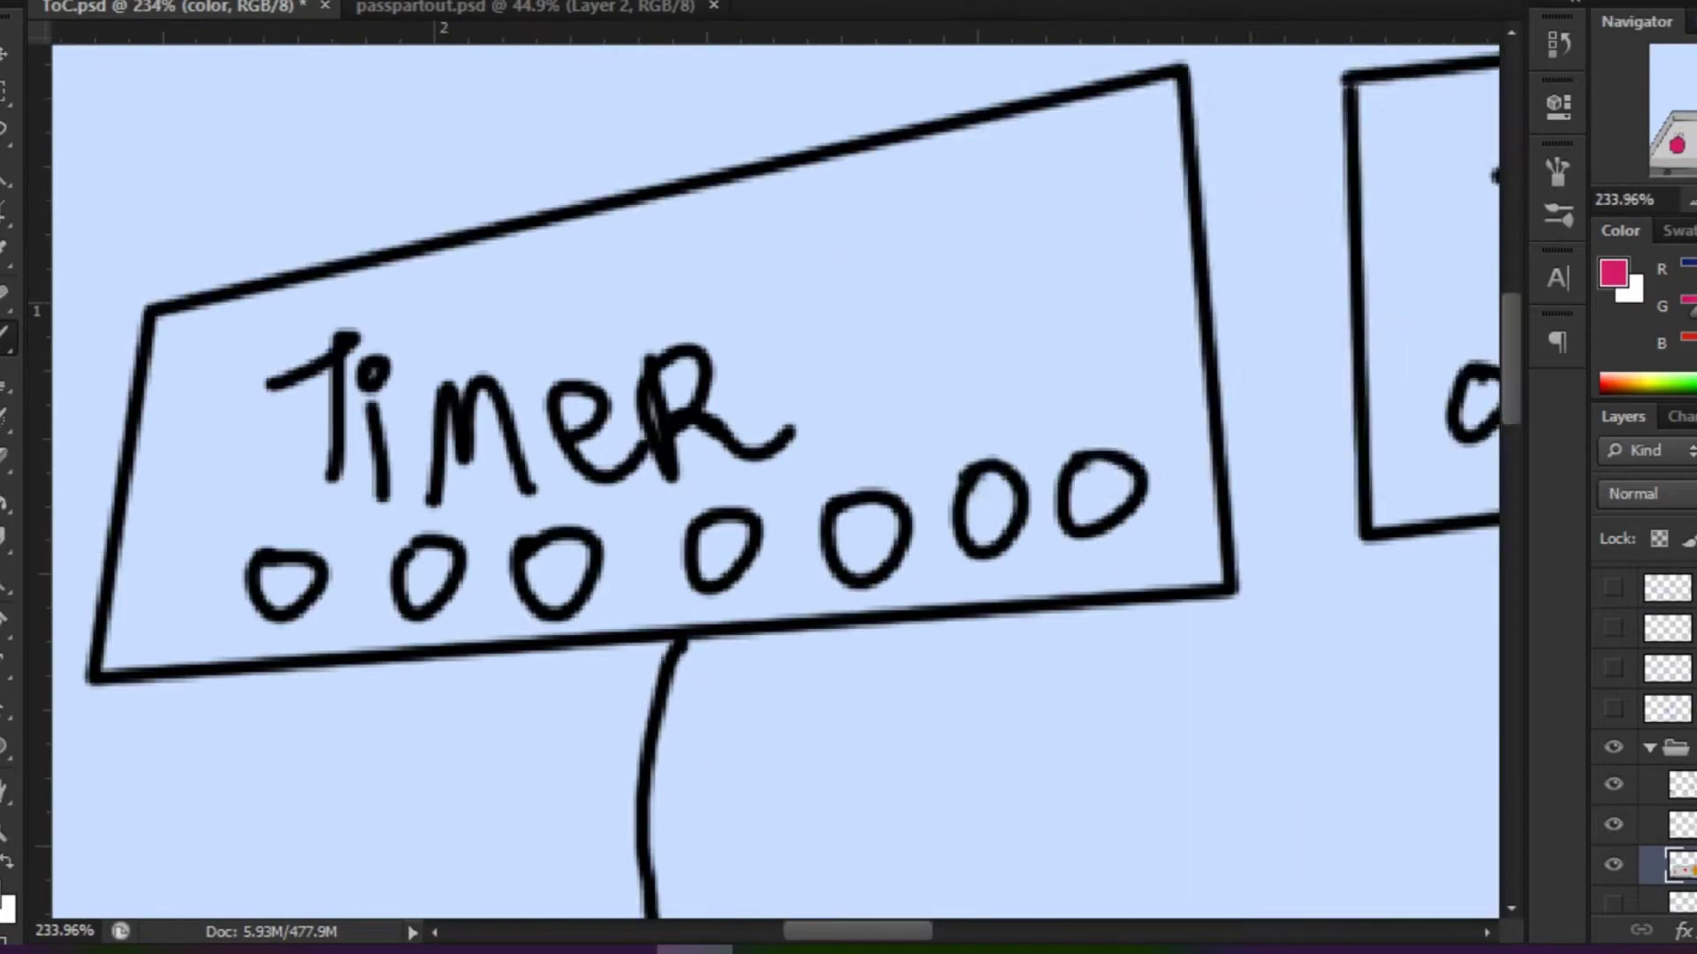
{"action": "left_click", "coordinate": [1613, 274]}
{"action": "left_click", "coordinate": [1385, 290]}
{"action": "left_click", "coordinate": [1342, 288]}
{"action": "key", "text": "Return"}
{"action": "key", "text": "w"}
{"action": "left_click", "coordinate": [208, 428]}
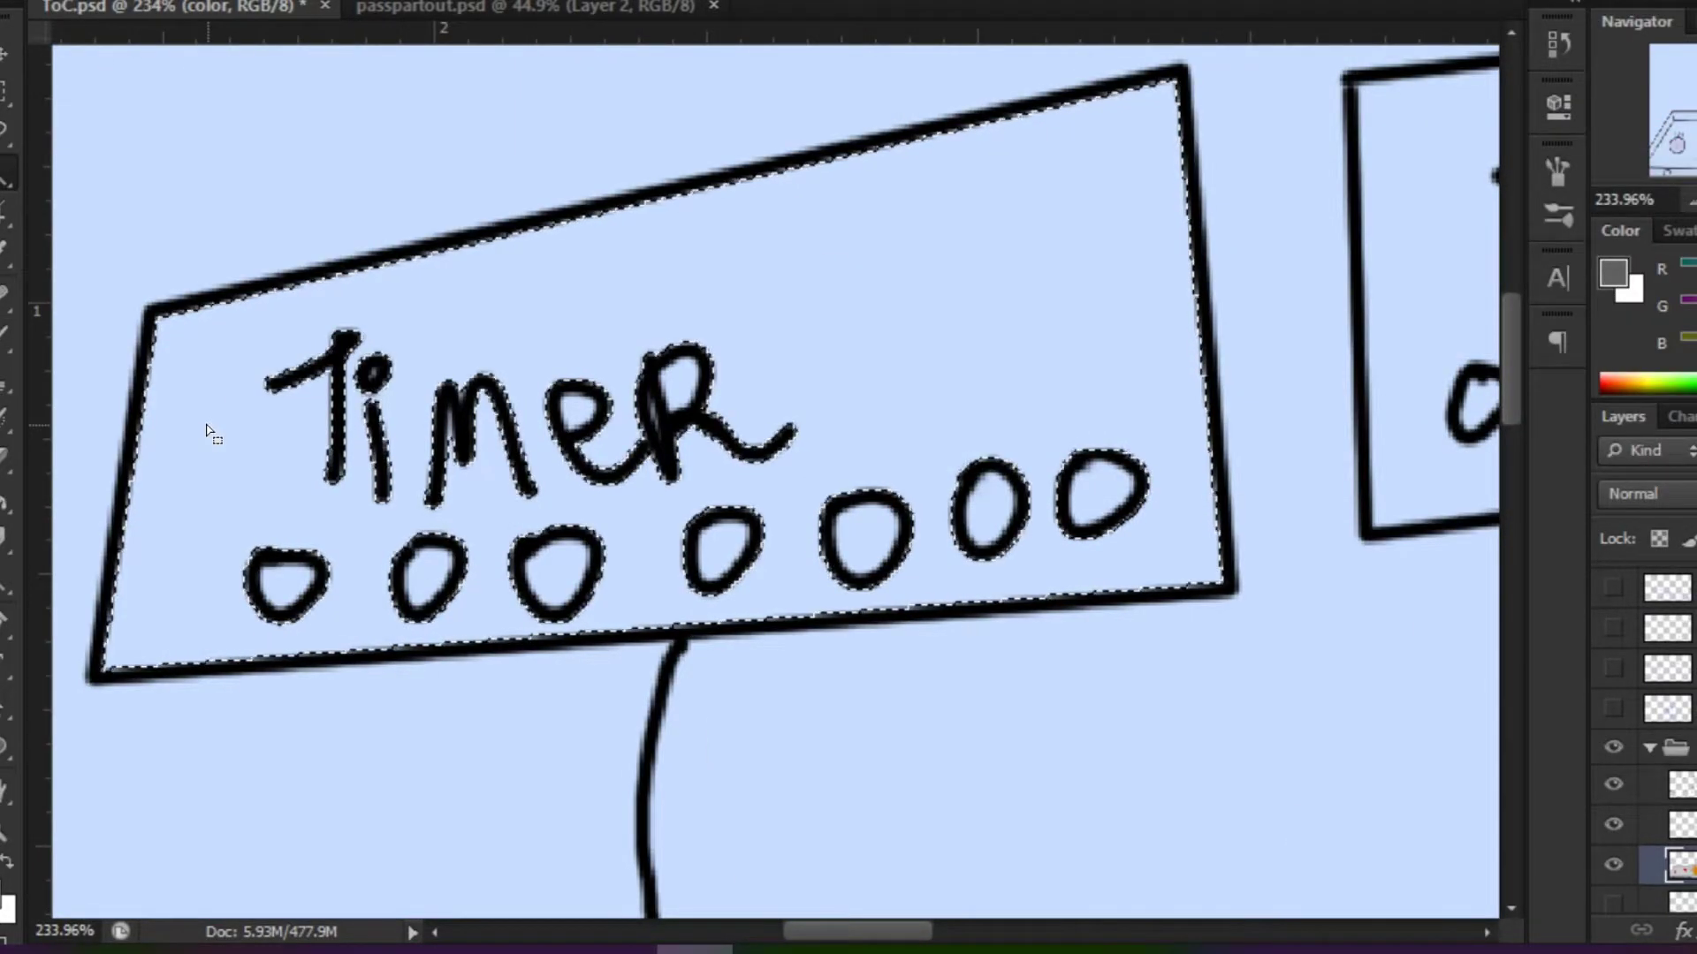
{"action": "key", "text": "g"}
{"action": "left_click", "coordinate": [845, 360]}
{"action": "left_click", "coordinate": [846, 360]}
Select the right timer's panel with the Magic Wand and fill it with the same dark gray.
{"action": "left_click_drag", "start_coordinate": [1375, 292], "coordinate": [749, 530]}
{"action": "key", "text": "w"}
{"action": "left_click", "coordinate": [1067, 498]}
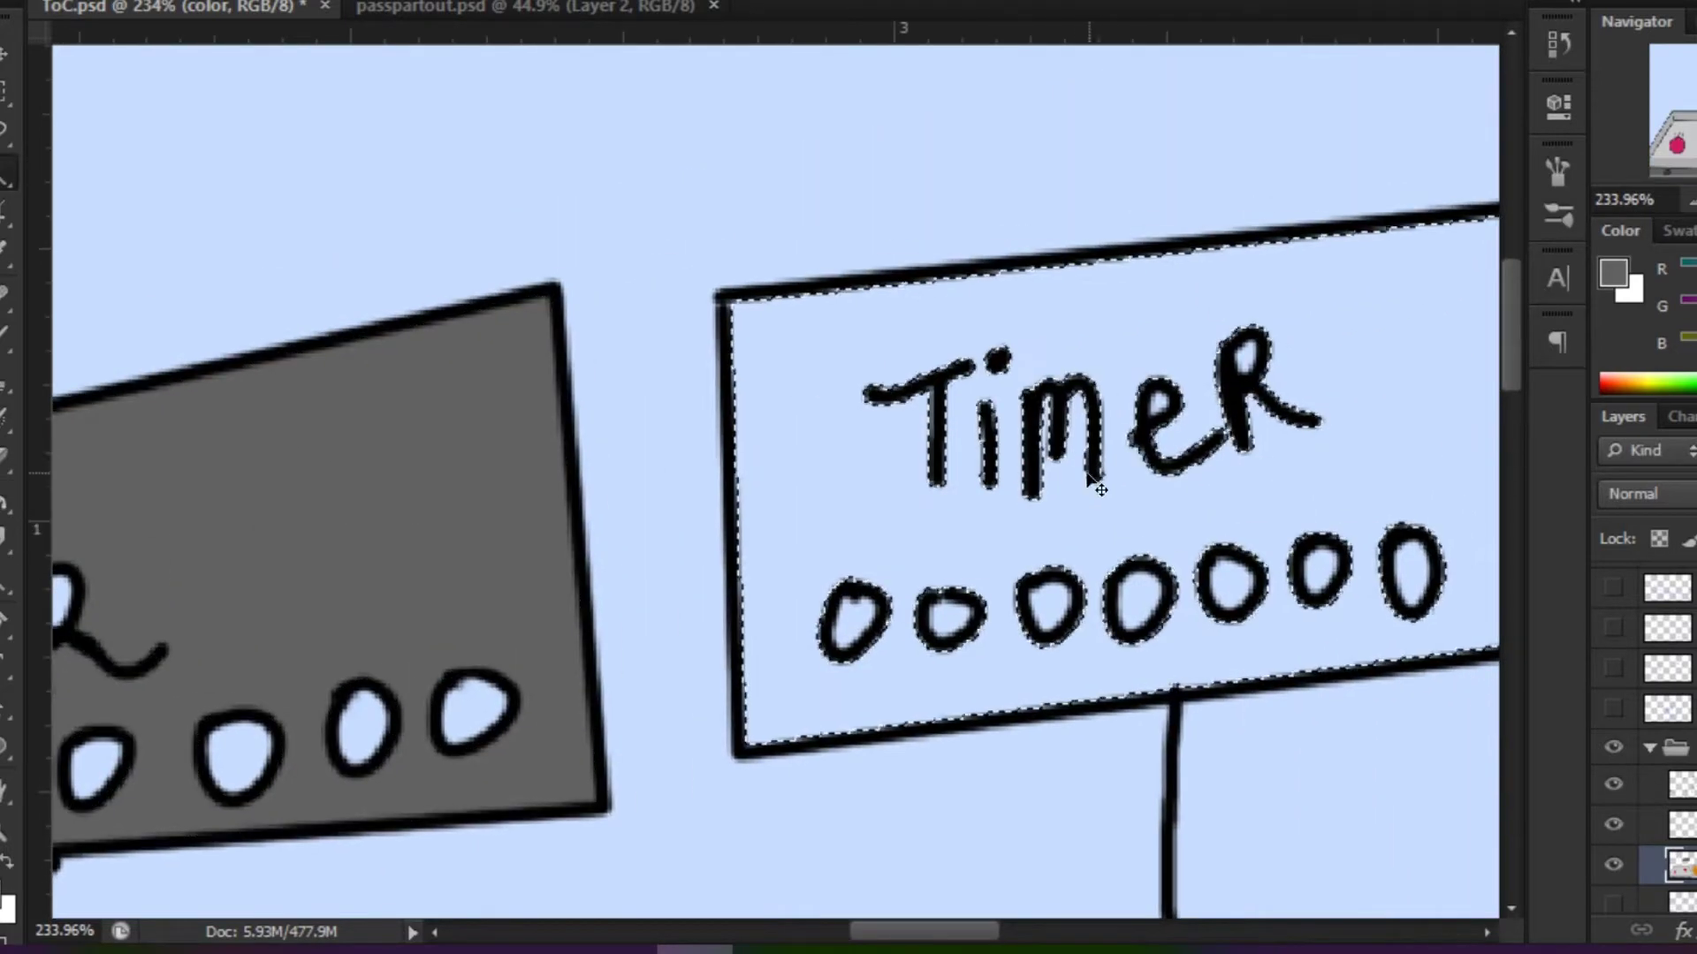
{"action": "key", "text": "g"}
{"action": "left_click", "coordinate": [1115, 513]}
Fill the gaps in the timer lettering with dark gray and paint the row of circles on both timers red.
{"action": "scroll", "coordinate": [1060, 367], "scroll_direction": "down", "scroll_amount": 3}
{"action": "scroll", "coordinate": [815, 365], "scroll_direction": "left", "scroll_amount": 4}
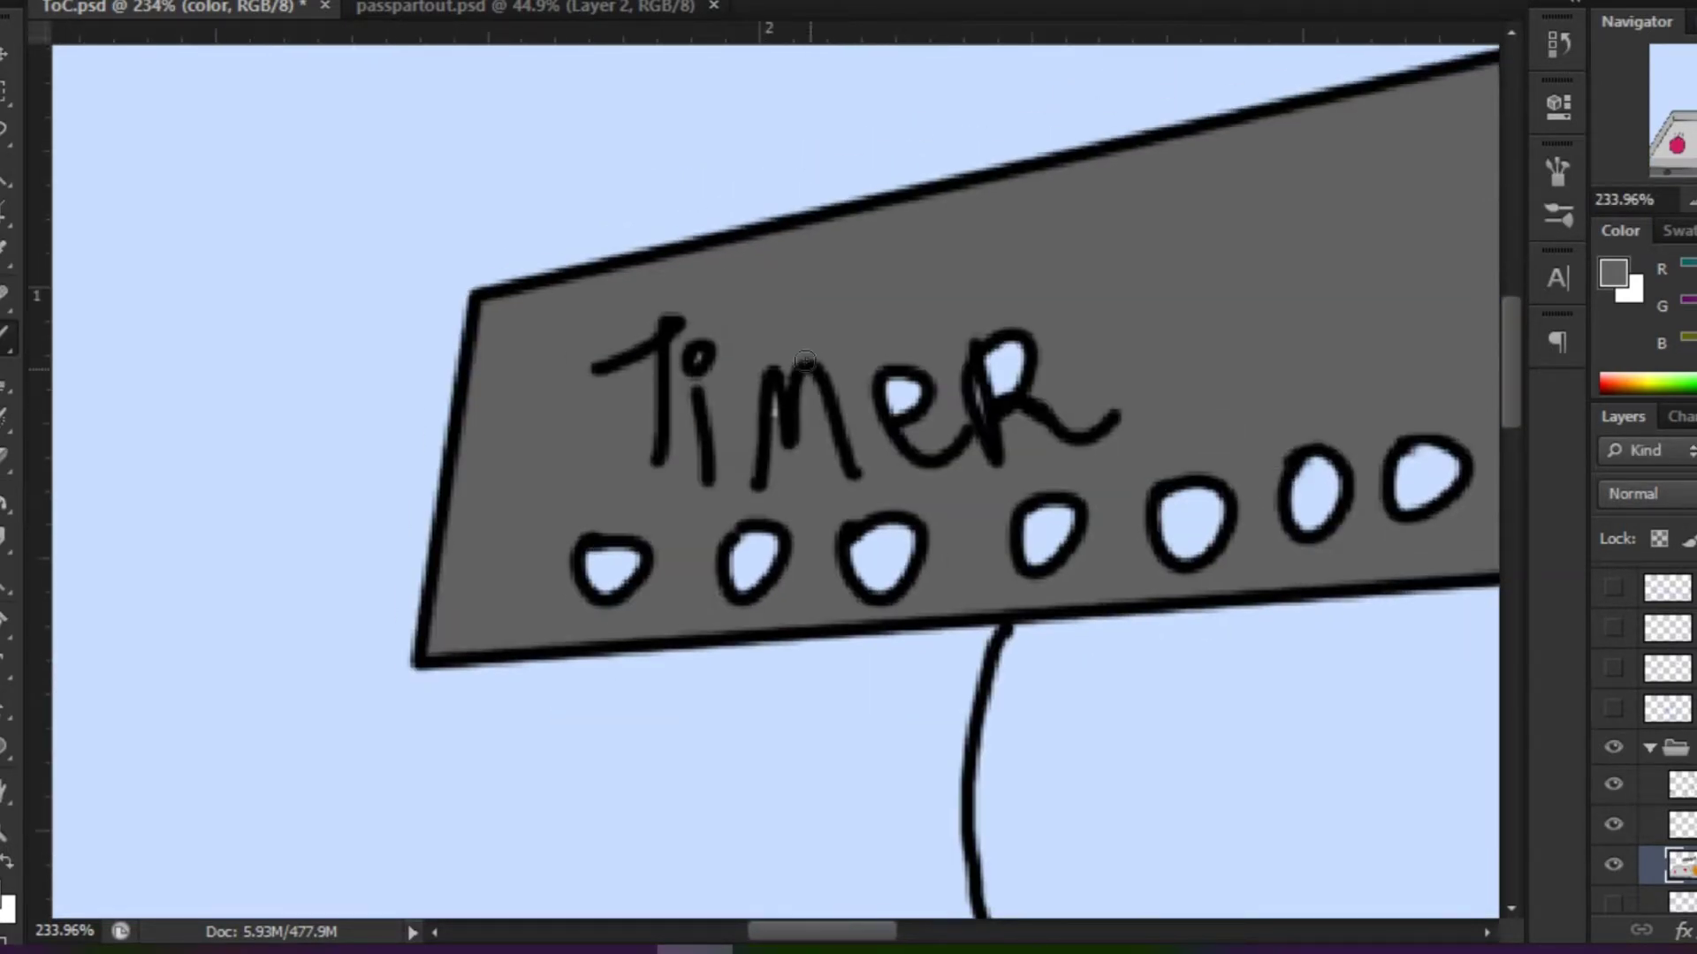
{"action": "left_click", "coordinate": [1179, 505]}
{"action": "left_click", "coordinate": [1269, 482]}
{"action": "scroll", "coordinate": [1269, 481], "scroll_direction": "right", "scroll_amount": 5}
{"action": "left_click", "coordinate": [982, 538]}
{"action": "left_click", "coordinate": [1081, 530]}
{"action": "left_click", "coordinate": [1175, 519]}
{"action": "left_click", "coordinate": [1262, 508]}
{"action": "scroll", "coordinate": [958, 562], "scroll_direction": "right", "scroll_amount": 3}
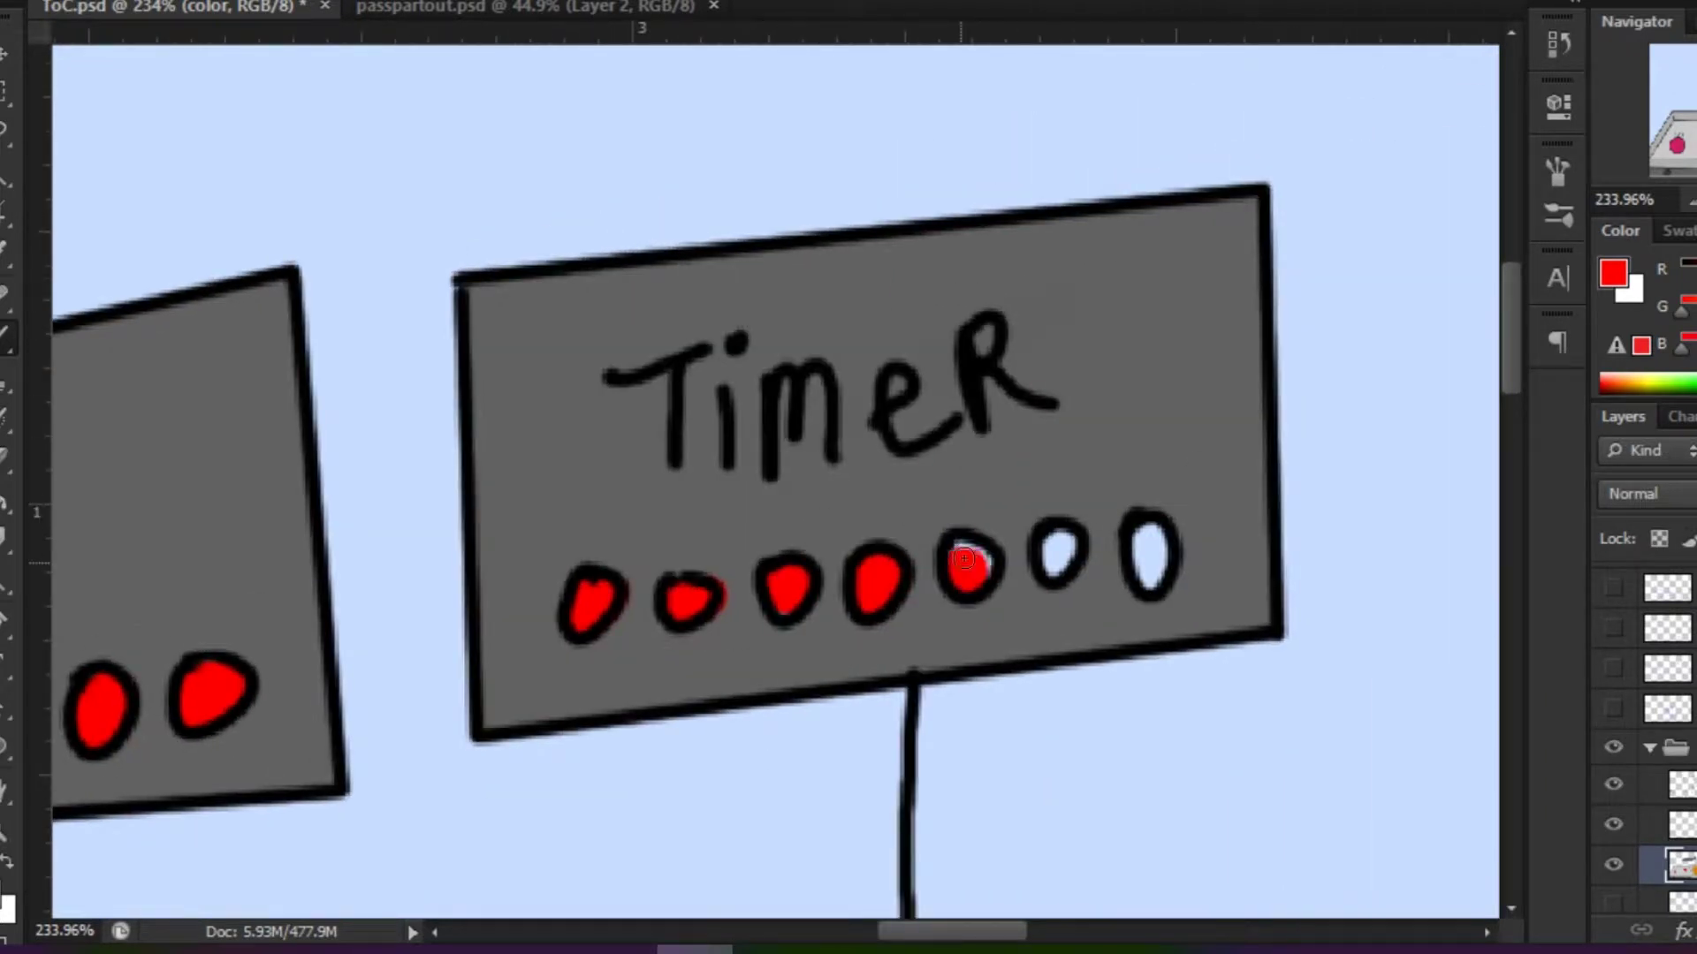
{"action": "scroll", "coordinate": [776, 482], "scroll_direction": "down", "scroll_amount": 10}
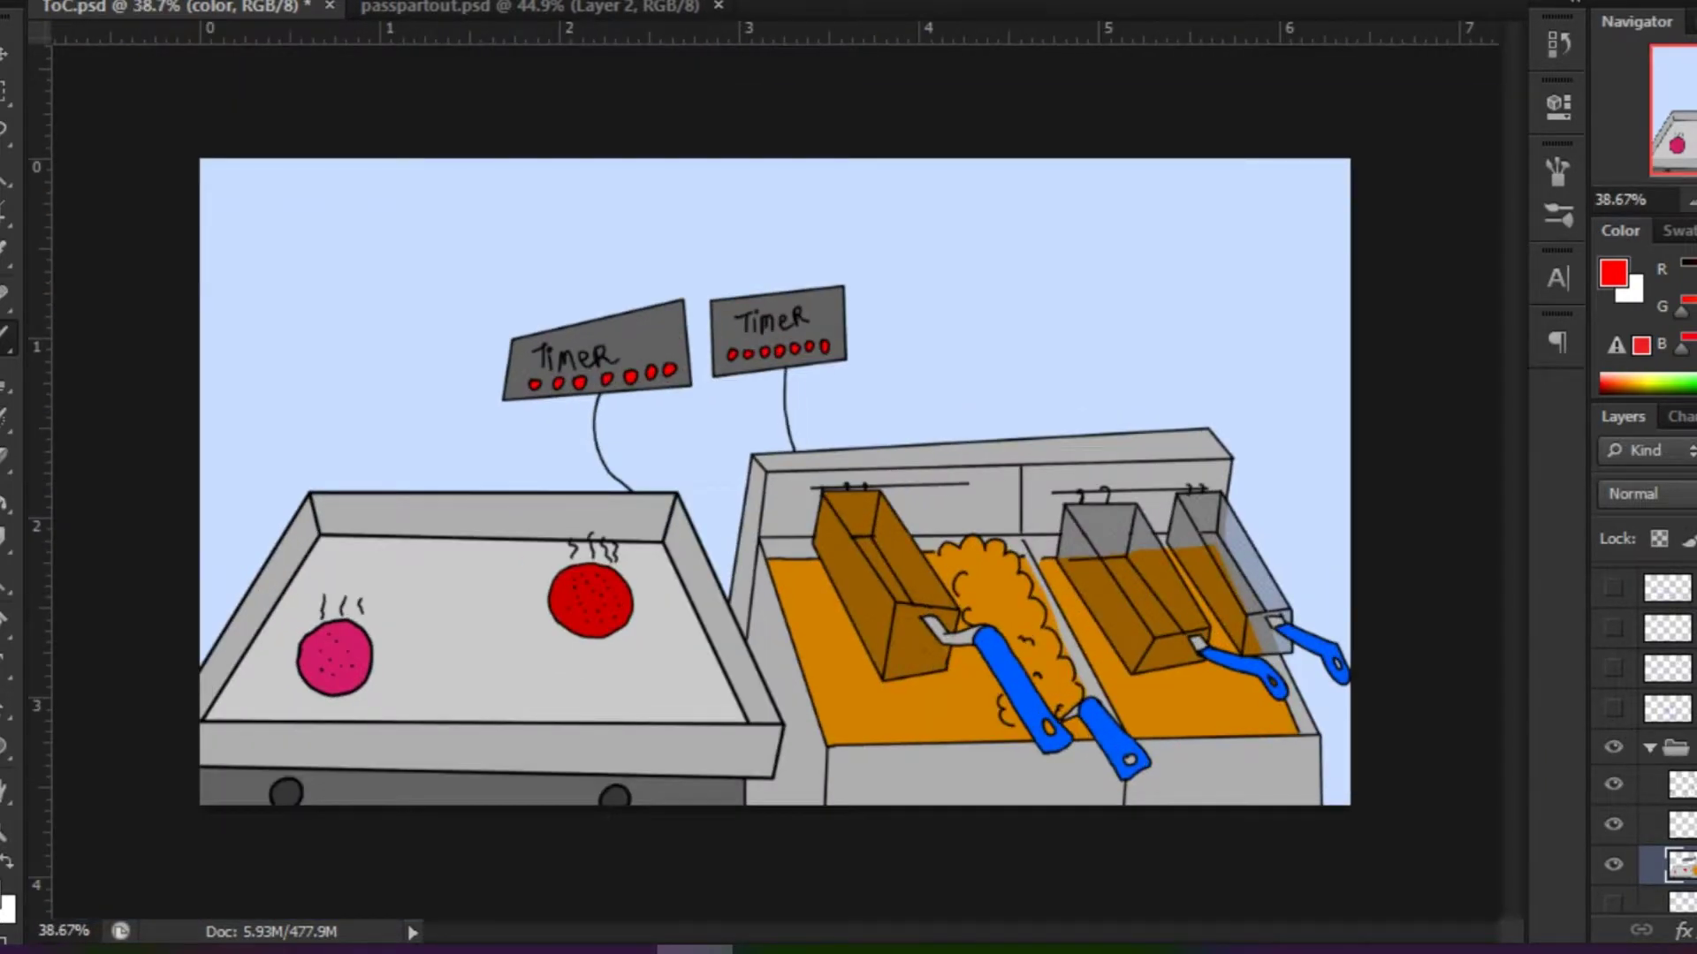
Sample the fryer's light gray and paint the left basket's upper part with it down to the oil line.
{"action": "scroll", "coordinate": [776, 482], "scroll_direction": "up", "scroll_amount": 10}
{"action": "left_click", "coordinate": [1060, 265], "text": "alt"}
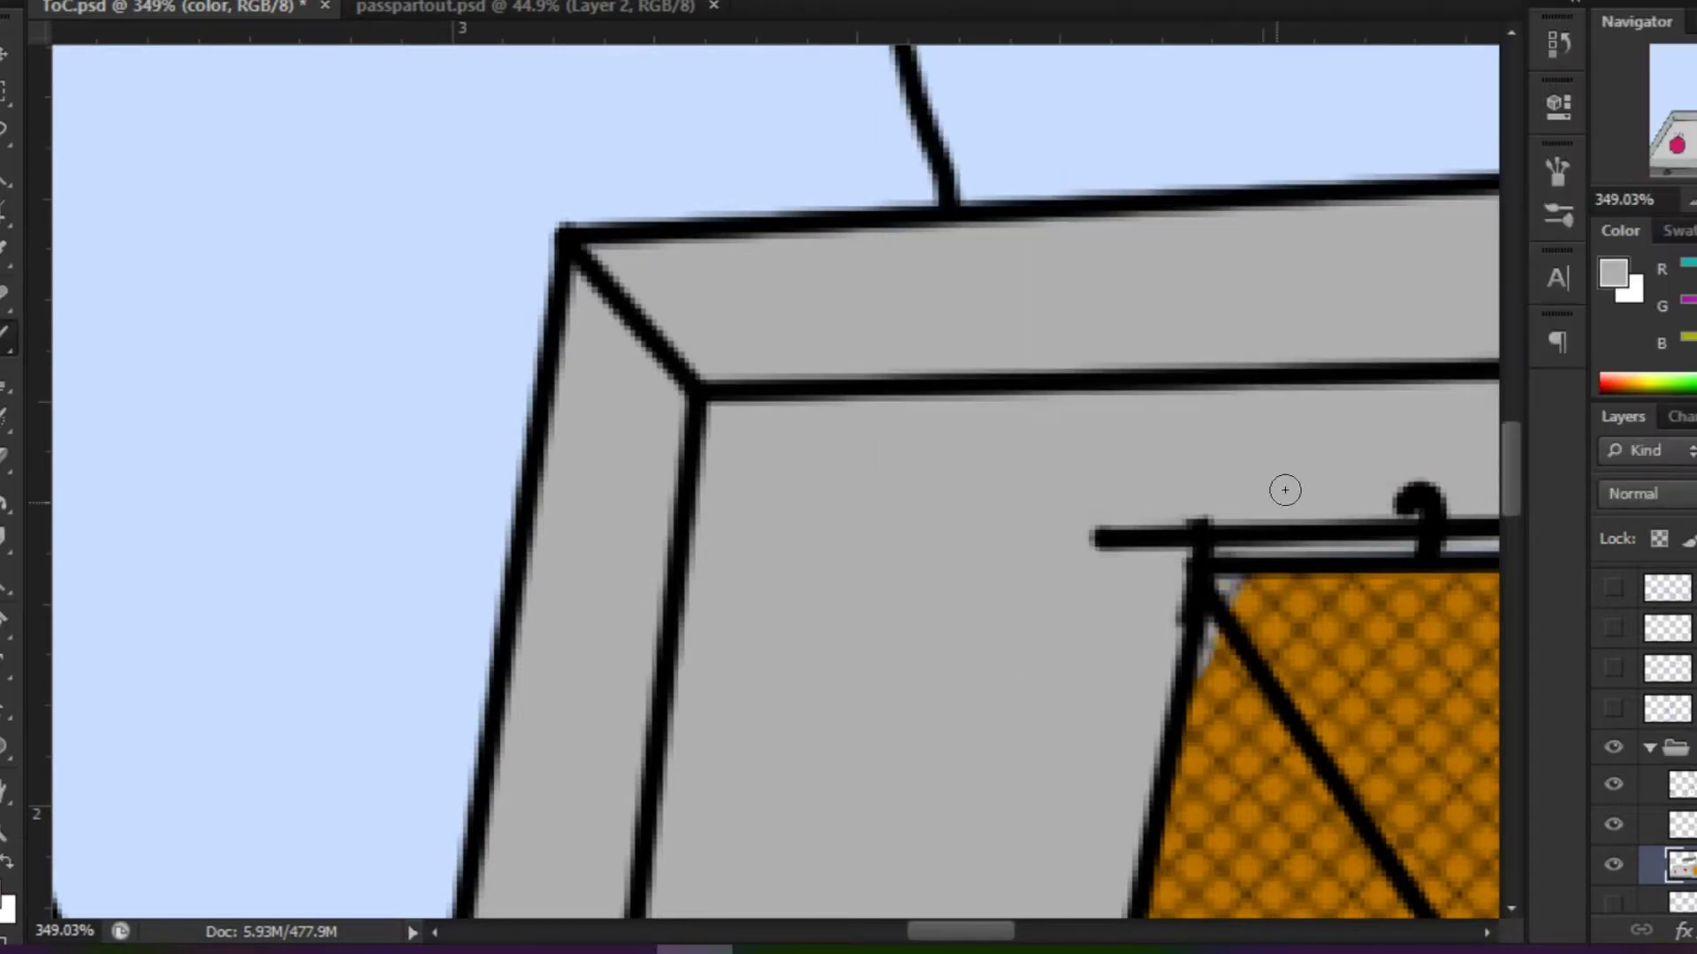
{"action": "left_click_drag", "start_coordinate": [1361, 566], "coordinate": [1176, 778]}
{"action": "scroll", "coordinate": [1060, 531], "scroll_direction": "down", "scroll_amount": 3}
{"action": "mouse_move", "coordinate": [981, 565]}
{"action": "left_mouse_down"}
{"action": "mouse_move", "coordinate": [990, 631]}
{"action": "mouse_move", "coordinate": [1237, 725]}
{"action": "left_mouse_up"}
{"action": "left_click_drag", "start_coordinate": [972, 619], "coordinate": [1175, 398]}
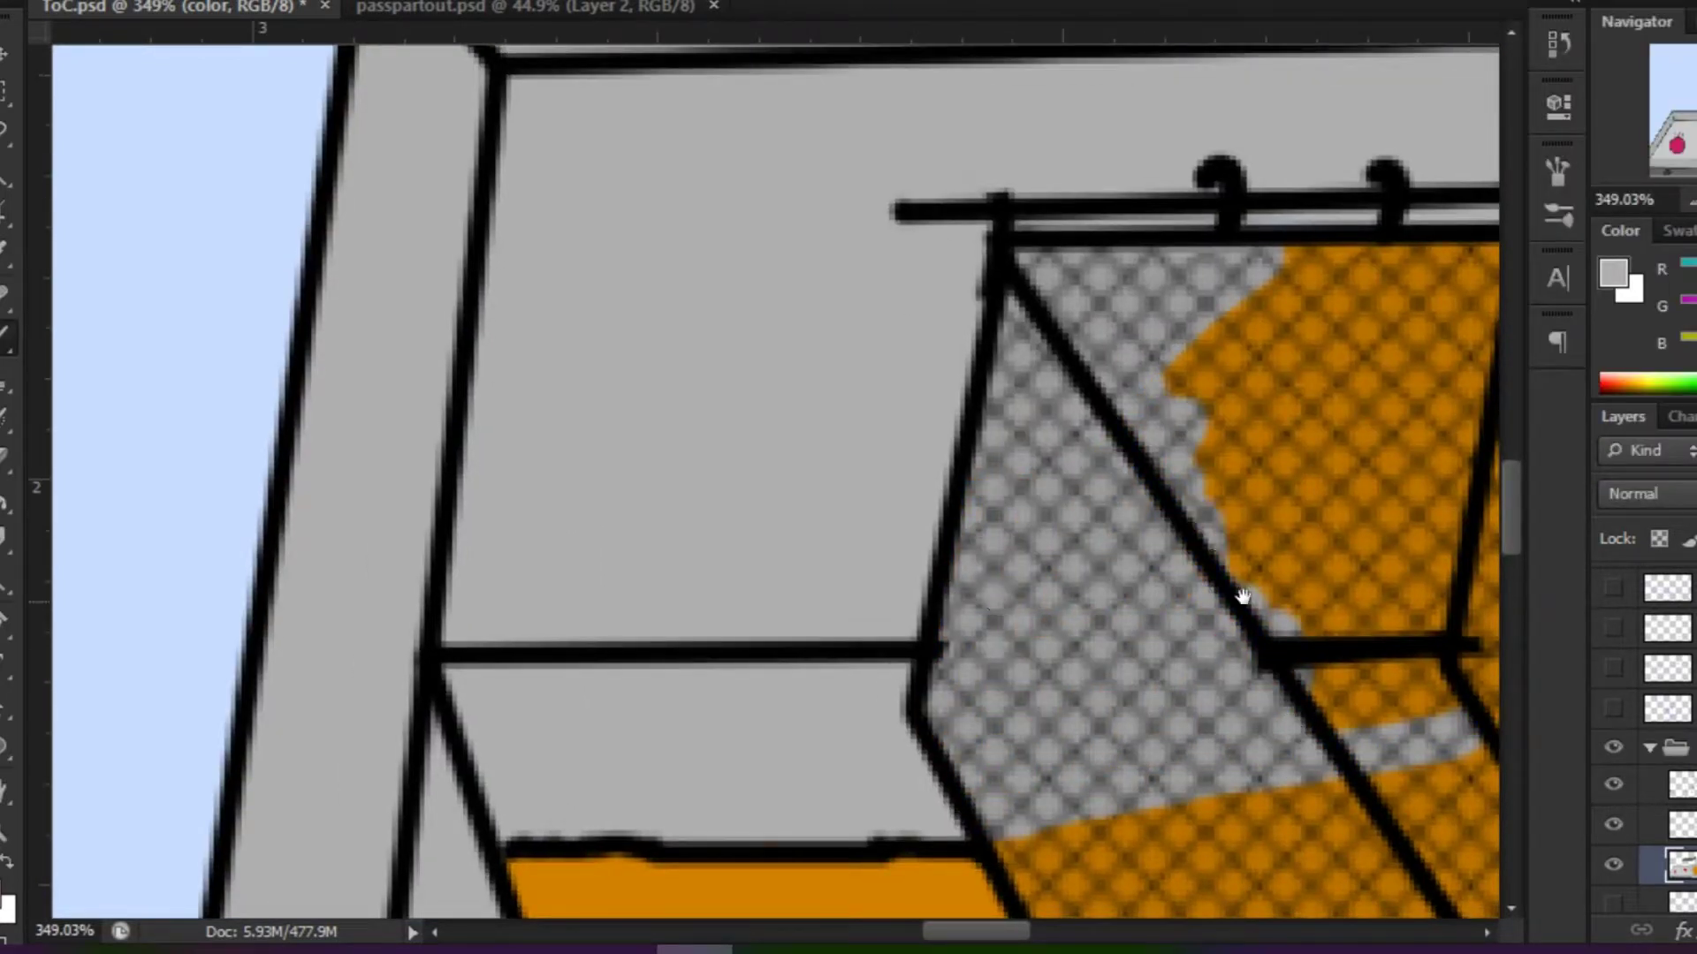
{"action": "scroll", "coordinate": [1072, 740], "scroll_direction": "right", "scroll_amount": 5}
{"action": "left_click_drag", "start_coordinate": [960, 721], "coordinate": [1234, 685]}
{"action": "mouse_move", "coordinate": [1025, 643]}
{"action": "left_mouse_down"}
{"action": "mouse_move", "coordinate": [849, 618]}
{"action": "mouse_move", "coordinate": [689, 530]}
{"action": "mouse_move", "coordinate": [795, 265]}
{"action": "mouse_move", "coordinate": [821, 487]}
{"action": "left_mouse_up"}
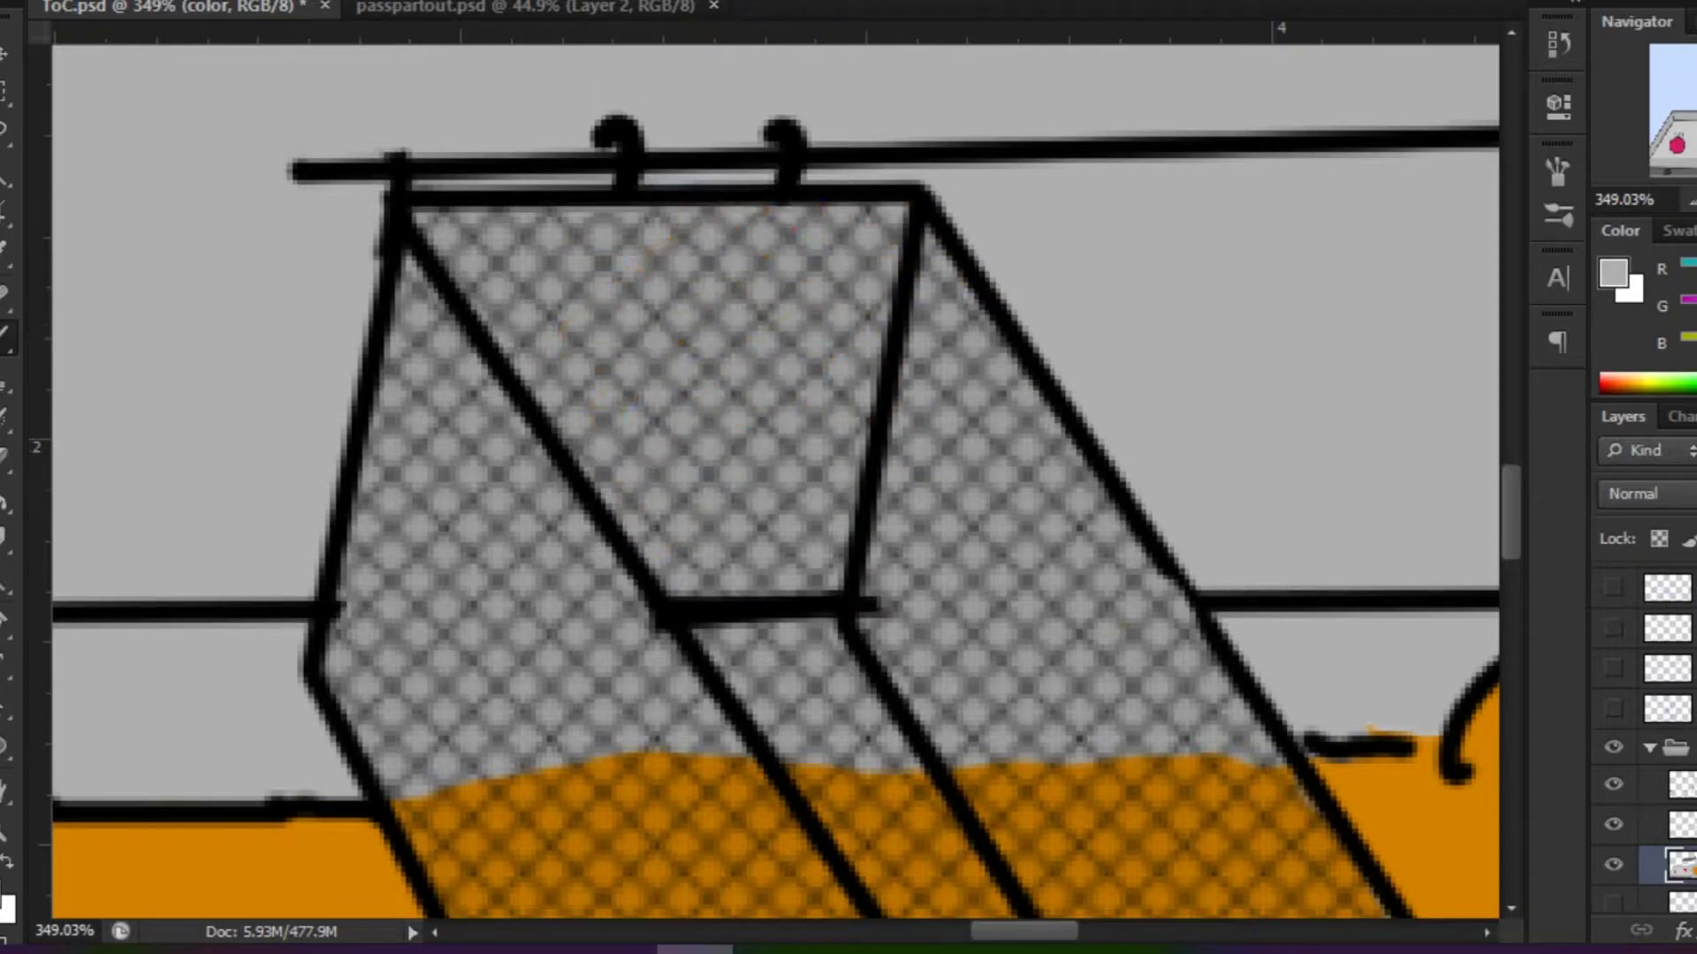
Add a Pattern Overlay to the bg layer beneath the color layer.
{"action": "scroll", "coordinate": [821, 487], "scroll_direction": "down", "scroll_amount": 10}
{"action": "key", "text": "alt+bracketleft"}
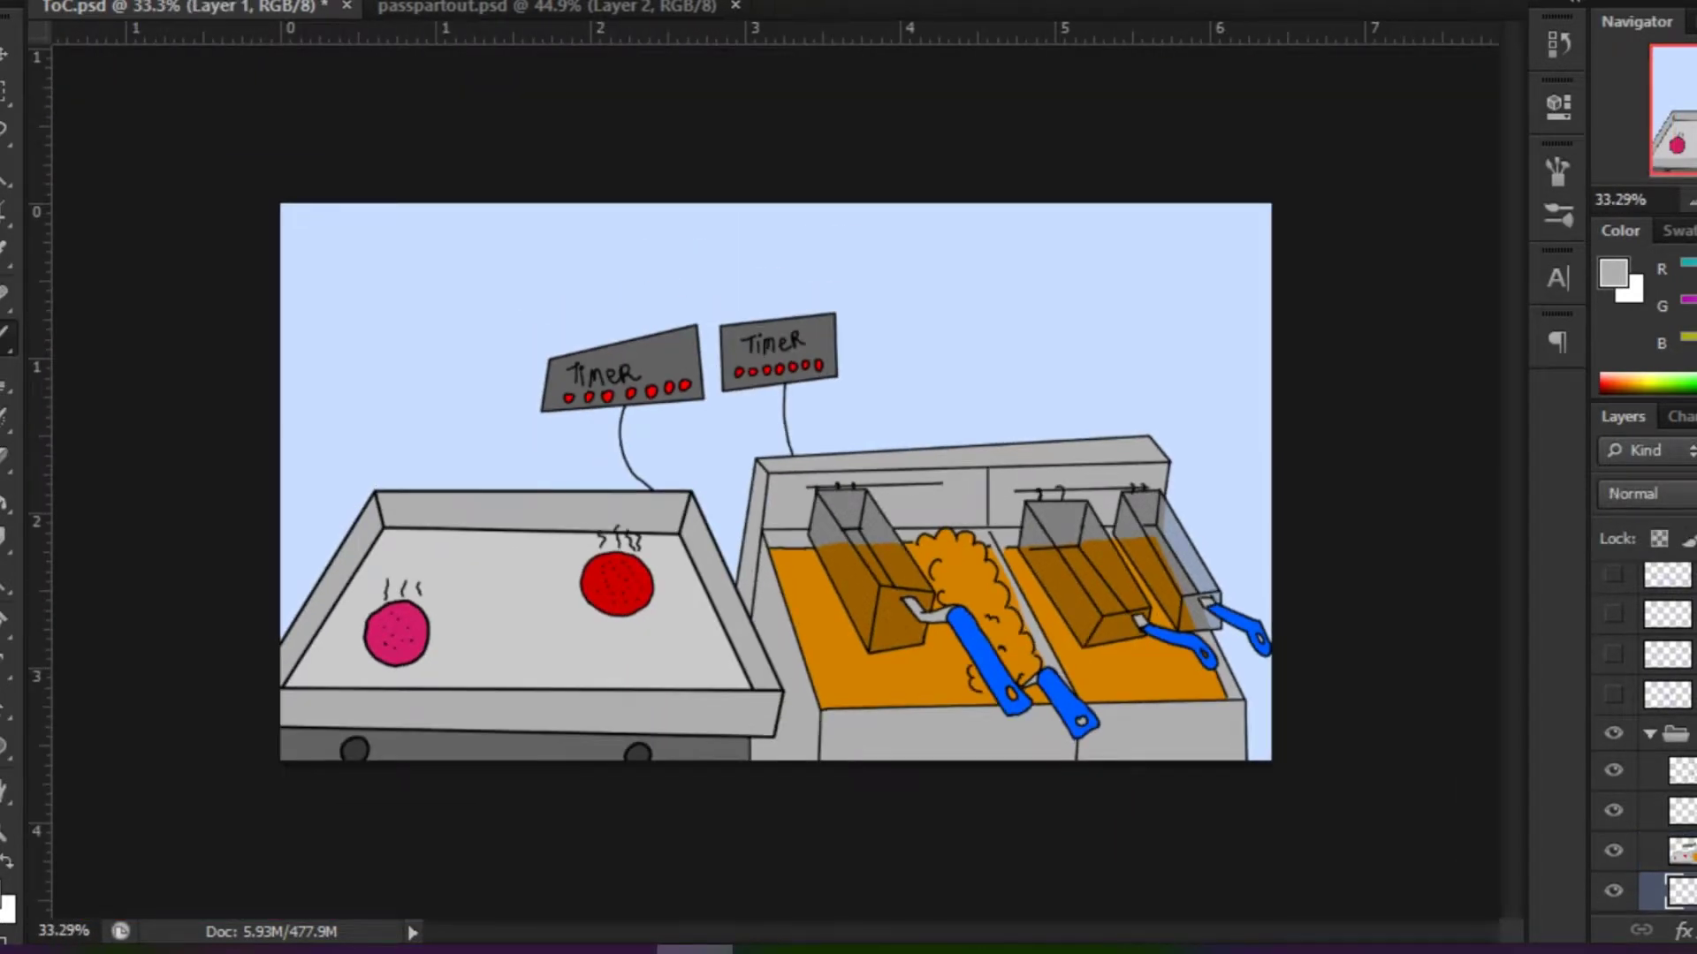
{"action": "left_click", "coordinate": [1681, 931]}
{"action": "left_click", "coordinate": [1679, 861]}
{"action": "left_click", "coordinate": [1604, 382]}
{"action": "scroll", "coordinate": [1524, 574], "scroll_direction": "up", "scroll_amount": 5}
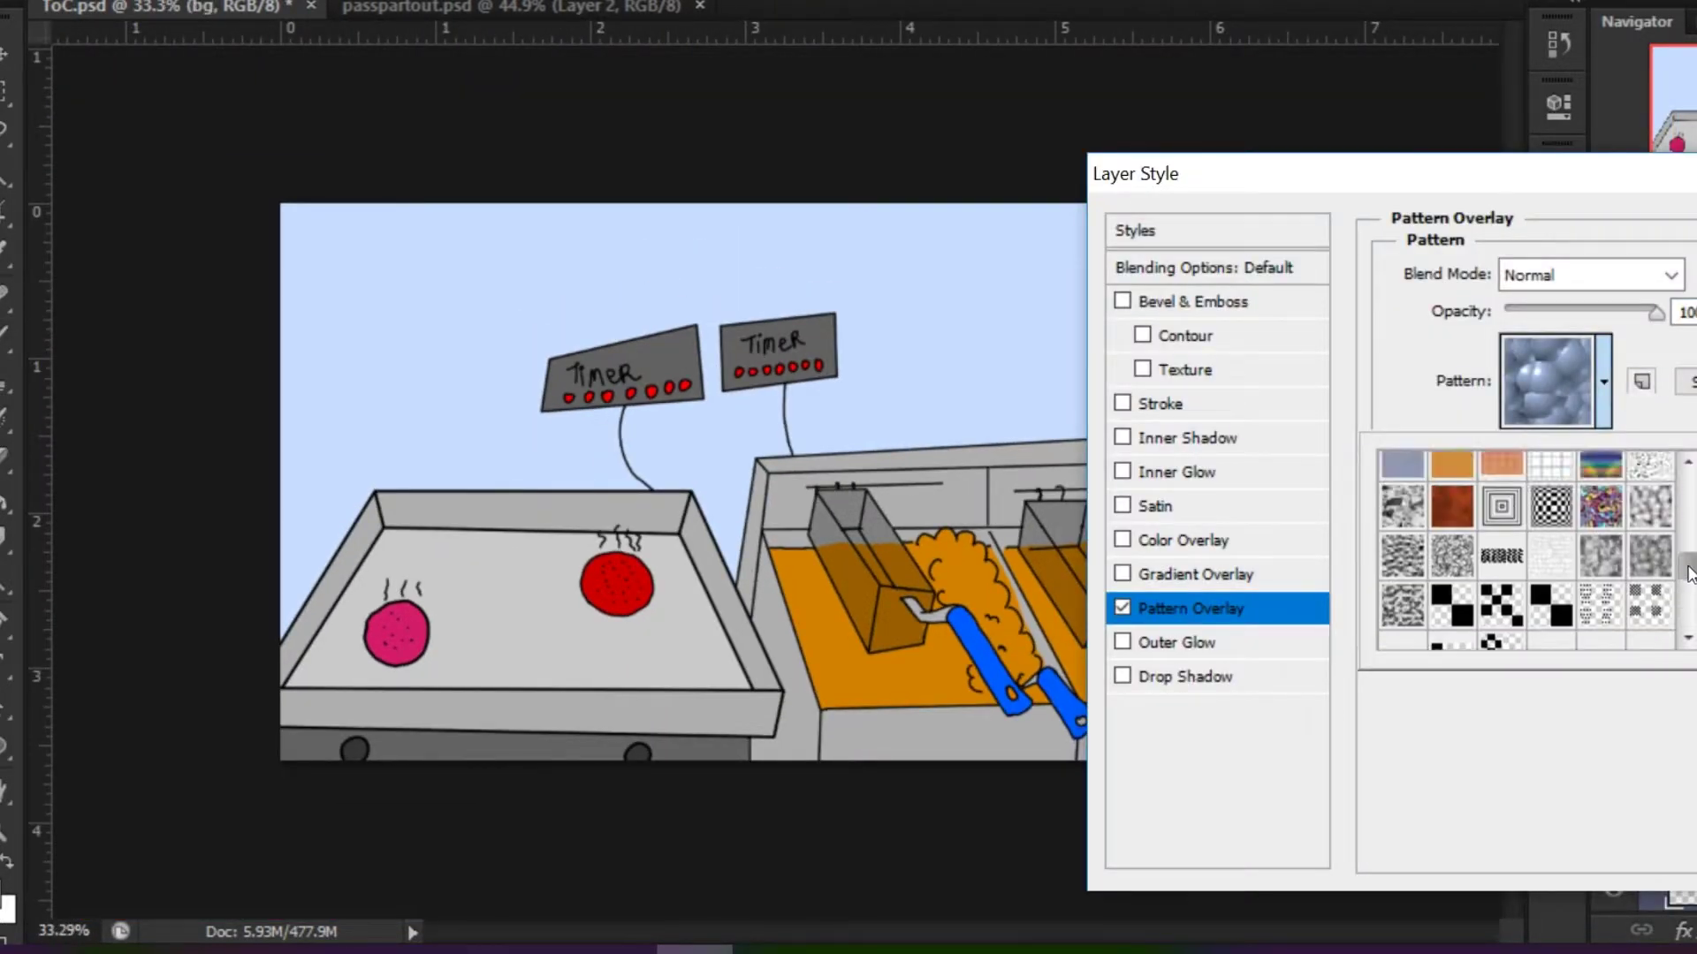
{"action": "double_click", "coordinate": [1520, 628]}
{"action": "key", "text": "Return"}
Fill the bg layer with a strong red.
{"action": "left_click", "coordinate": [1613, 272]}
{"action": "left_click", "coordinate": [1299, 123]}
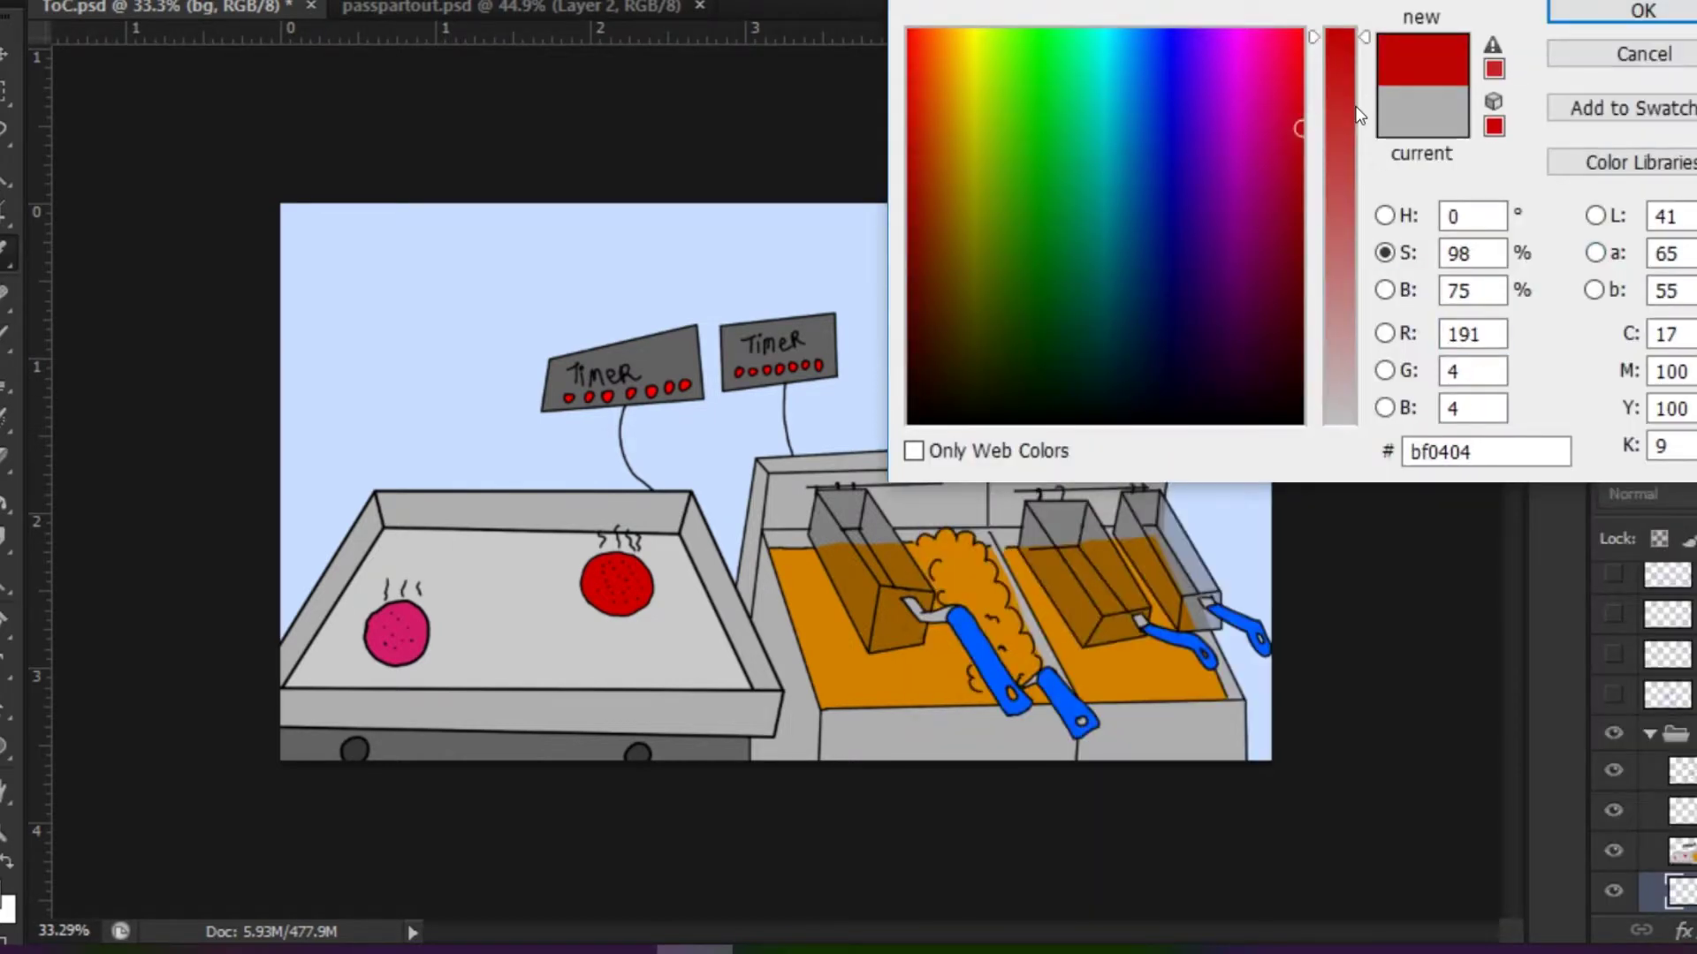
{"action": "key", "text": "Return"}
{"action": "key", "text": "ctrl+z"}
{"action": "key", "text": "g"}
{"action": "left_click", "coordinate": [1041, 415]}
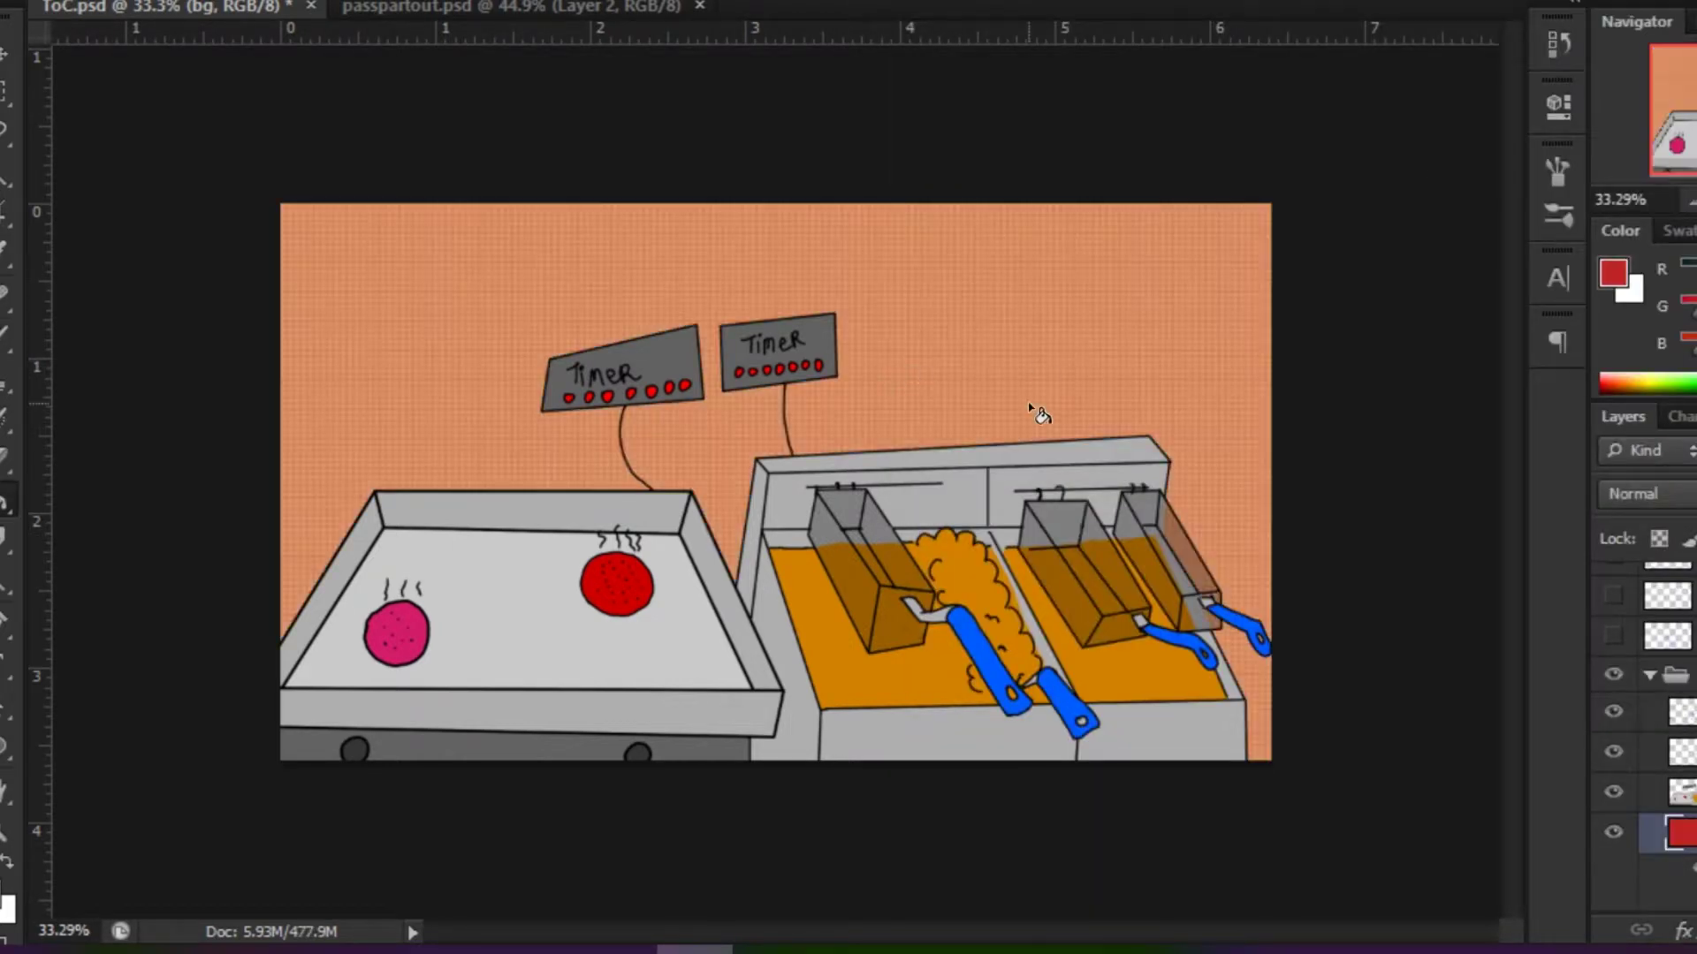
Replace the bg layer's overlay with a dark brick-like woven pattern that blends with the fill color.
{"action": "double_click", "coordinate": [1688, 871]}
{"action": "left_click", "coordinate": [1438, 408]}
{"action": "scroll", "coordinate": [1493, 575], "scroll_direction": "up", "scroll_amount": 1}
{"action": "left_click", "coordinate": [1434, 576]}
{"action": "left_click", "coordinate": [1384, 528]}
{"action": "left_click", "coordinate": [1385, 576]}
{"action": "scroll", "coordinate": [1414, 574], "scroll_direction": "down", "scroll_amount": 1}
{"action": "left_click", "coordinate": [1235, 595]}
{"action": "left_click", "coordinate": [1335, 645]}
{"action": "scroll", "coordinate": [1397, 618], "scroll_direction": "down", "scroll_amount": 2}
{"action": "left_click", "coordinate": [1385, 576]}
{"action": "scroll", "coordinate": [1397, 618], "scroll_direction": "down", "scroll_amount": 2}
{"action": "left_click", "coordinate": [1336, 576]}
{"action": "double_click", "coordinate": [1385, 645]}
{"action": "left_click", "coordinate": [1426, 301]}
{"action": "left_click", "coordinate": [1458, 4]}
{"action": "key", "text": "Return"}
Recolor the bg layer's fill to a salmon tan beneath the pattern.
{"action": "double_click", "coordinate": [1679, 831]}
{"action": "left_click", "coordinate": [1299, 164]}
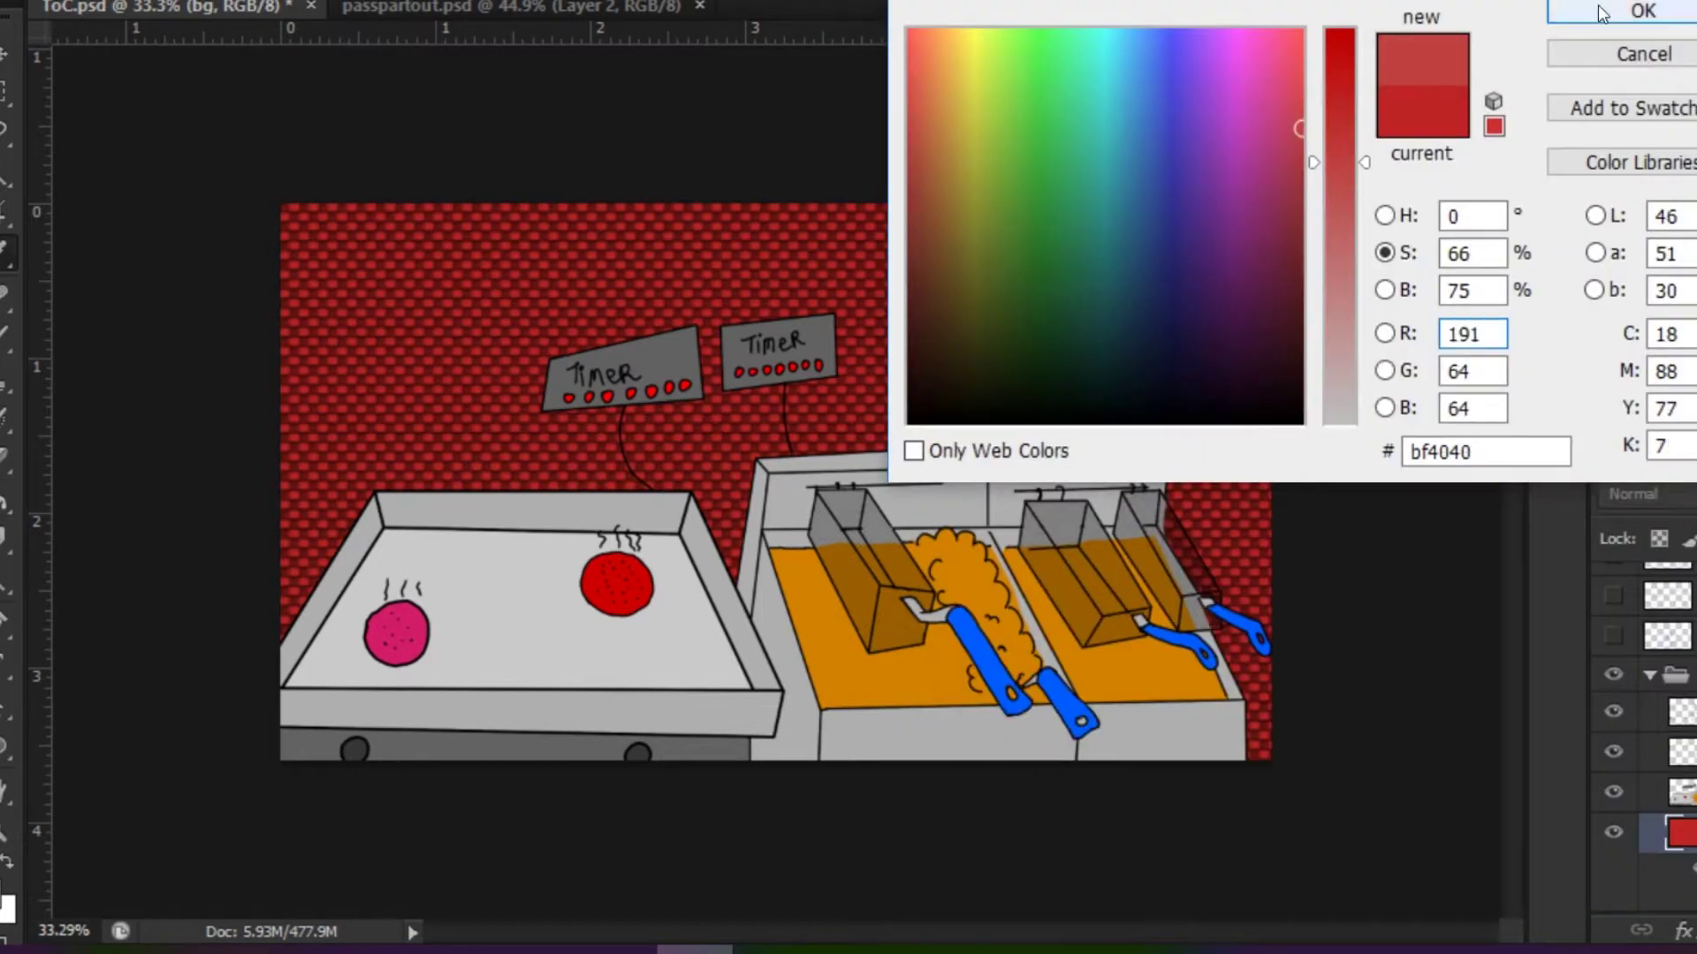
{"action": "left_click", "coordinate": [1385, 333]}
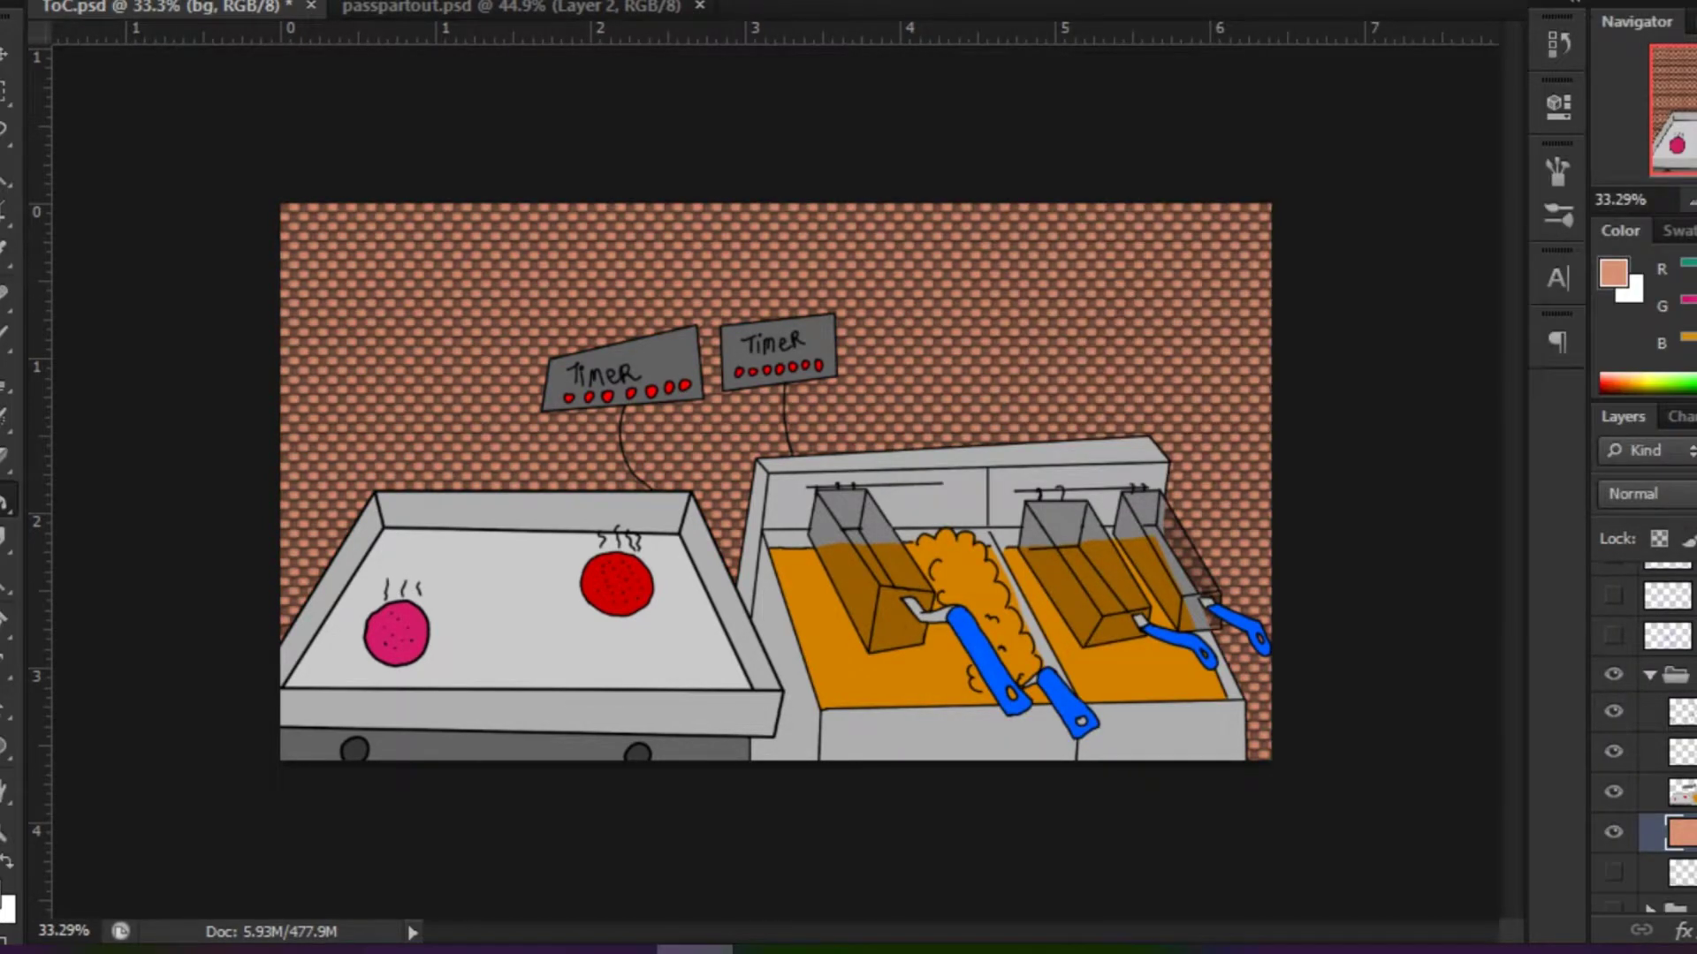
Group the kitchen artwork layers above the background and give the group a white outside stroke.
{"action": "left_click", "coordinate": [1675, 674]}
{"action": "double_click", "coordinate": [1675, 674]}
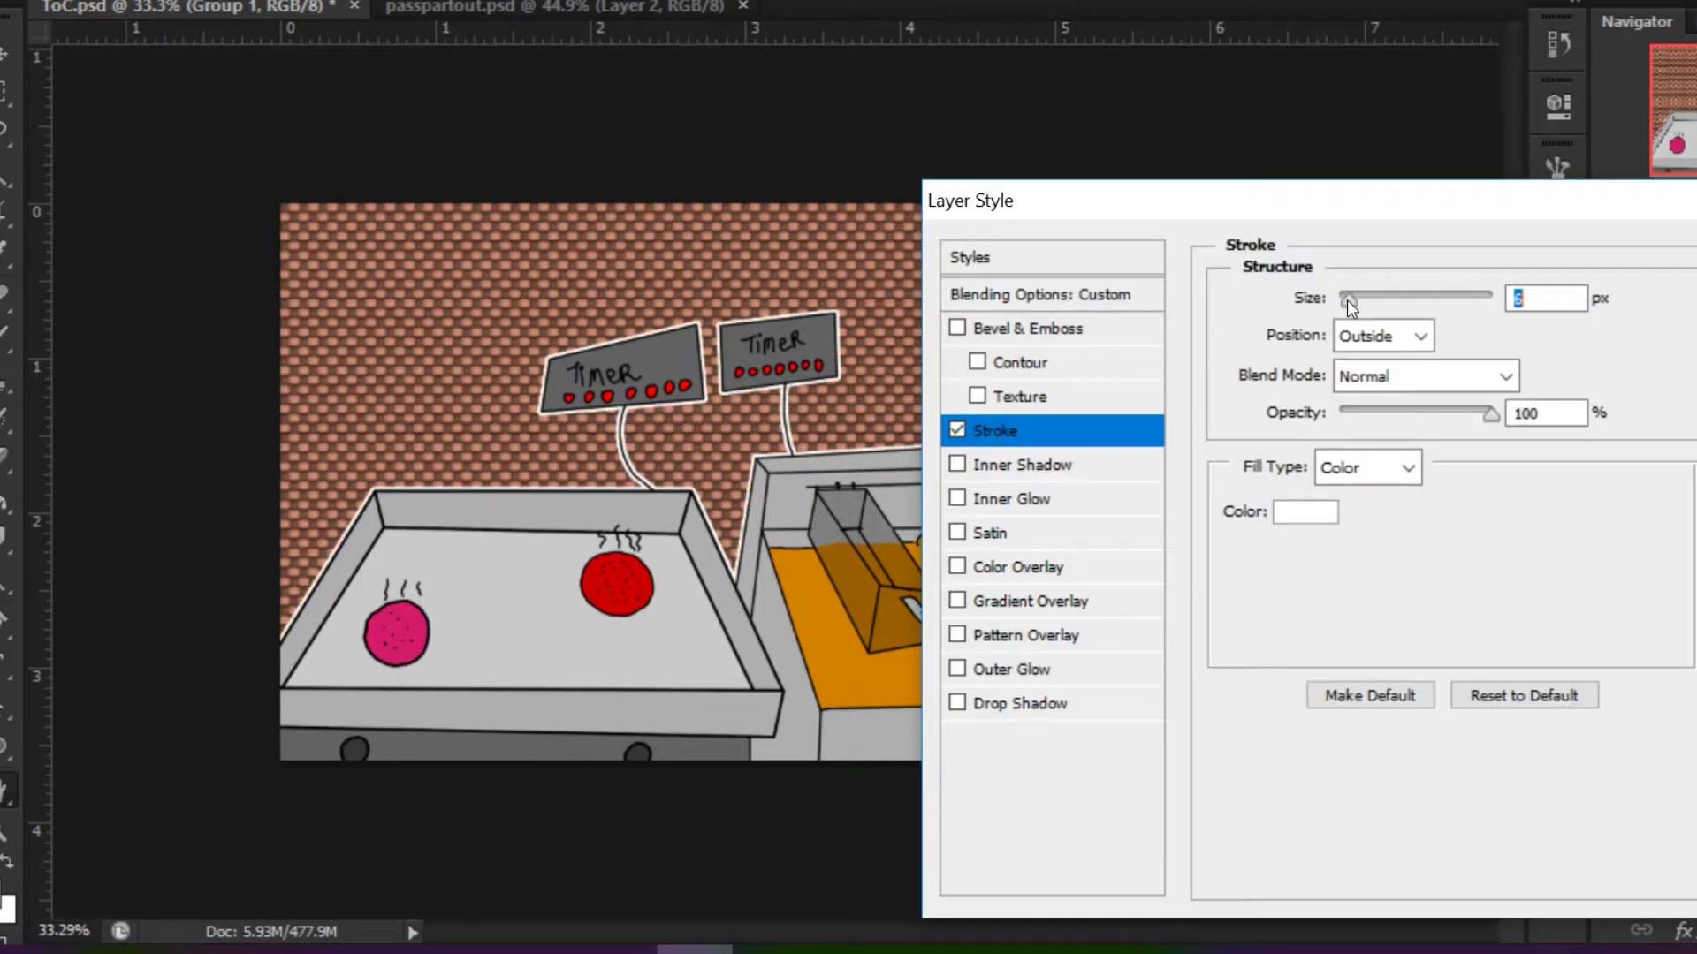
{"action": "key", "text": "Return"}
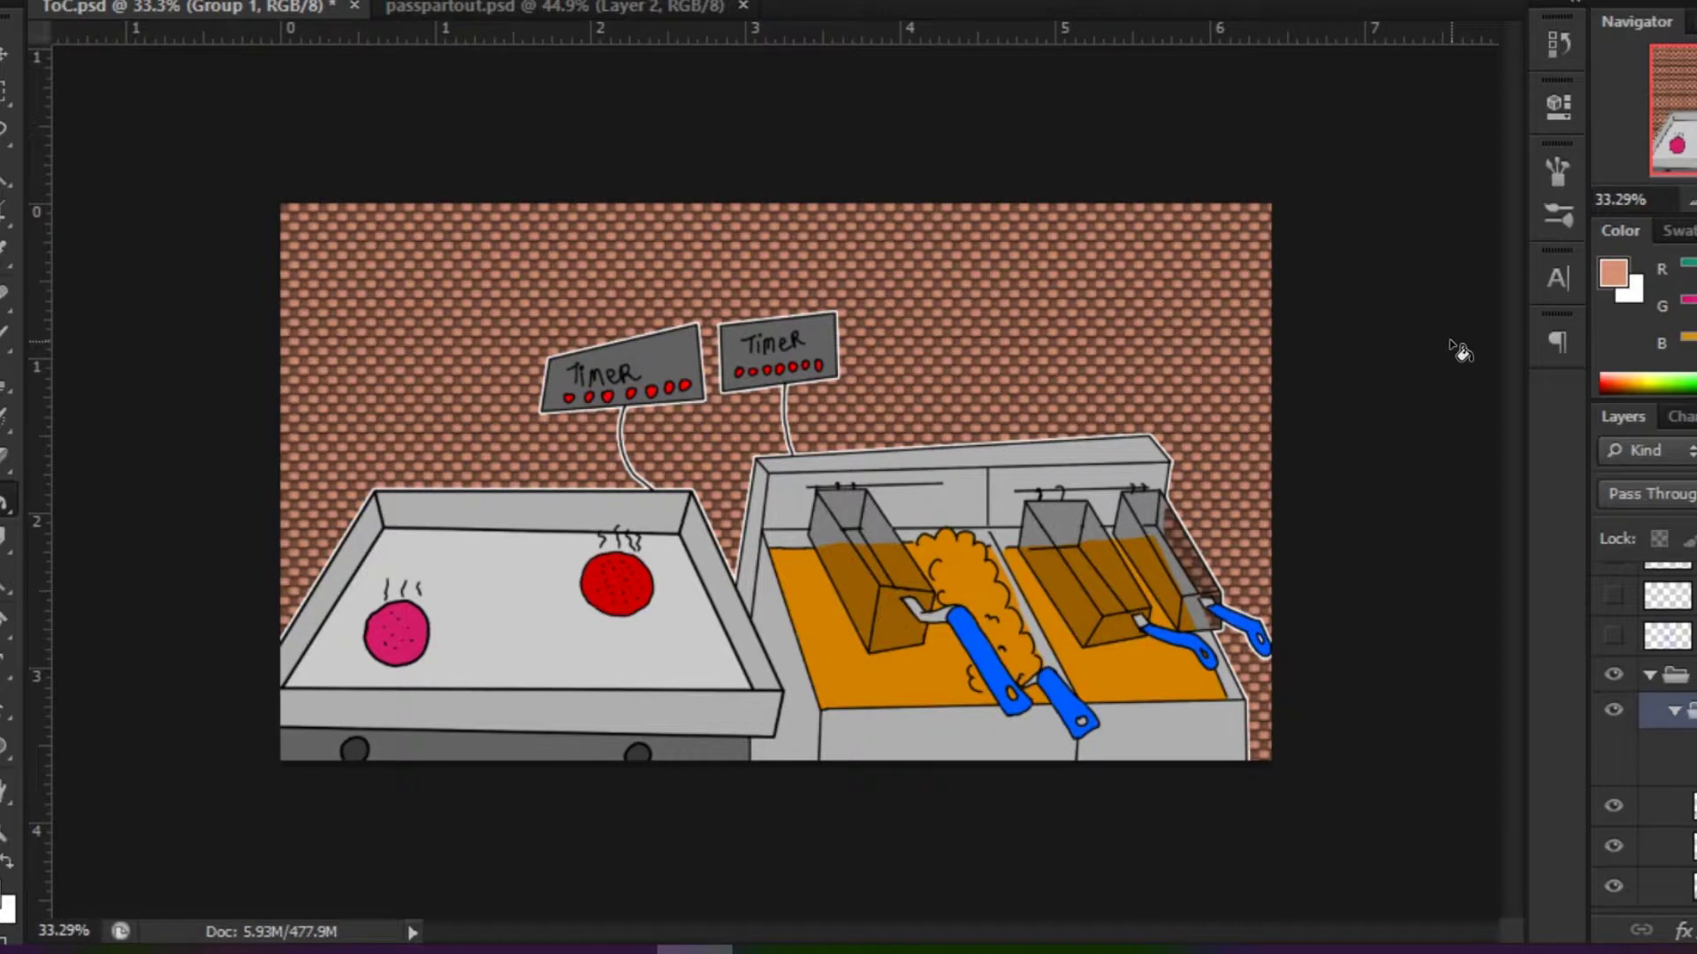
Save the finished kitchen picture under the file name 15.
{"action": "key", "text": "ctrl+shift+s"}
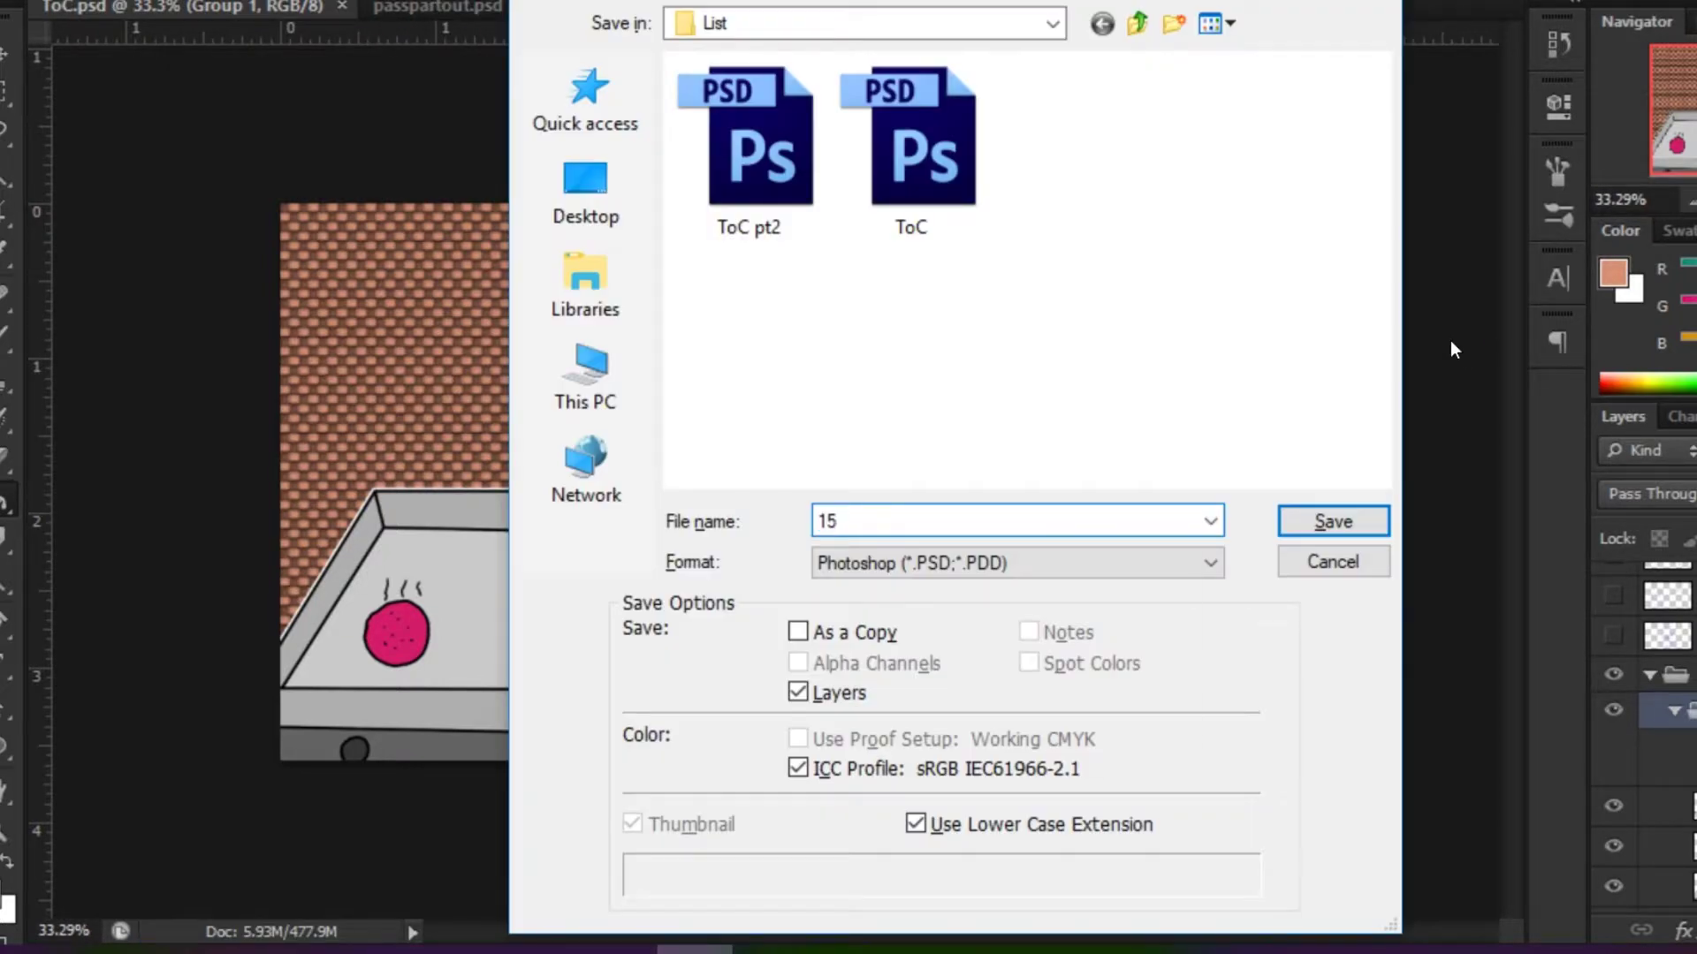
{"action": "key", "text": "Return"}
{"action": "key", "text": "Return"}
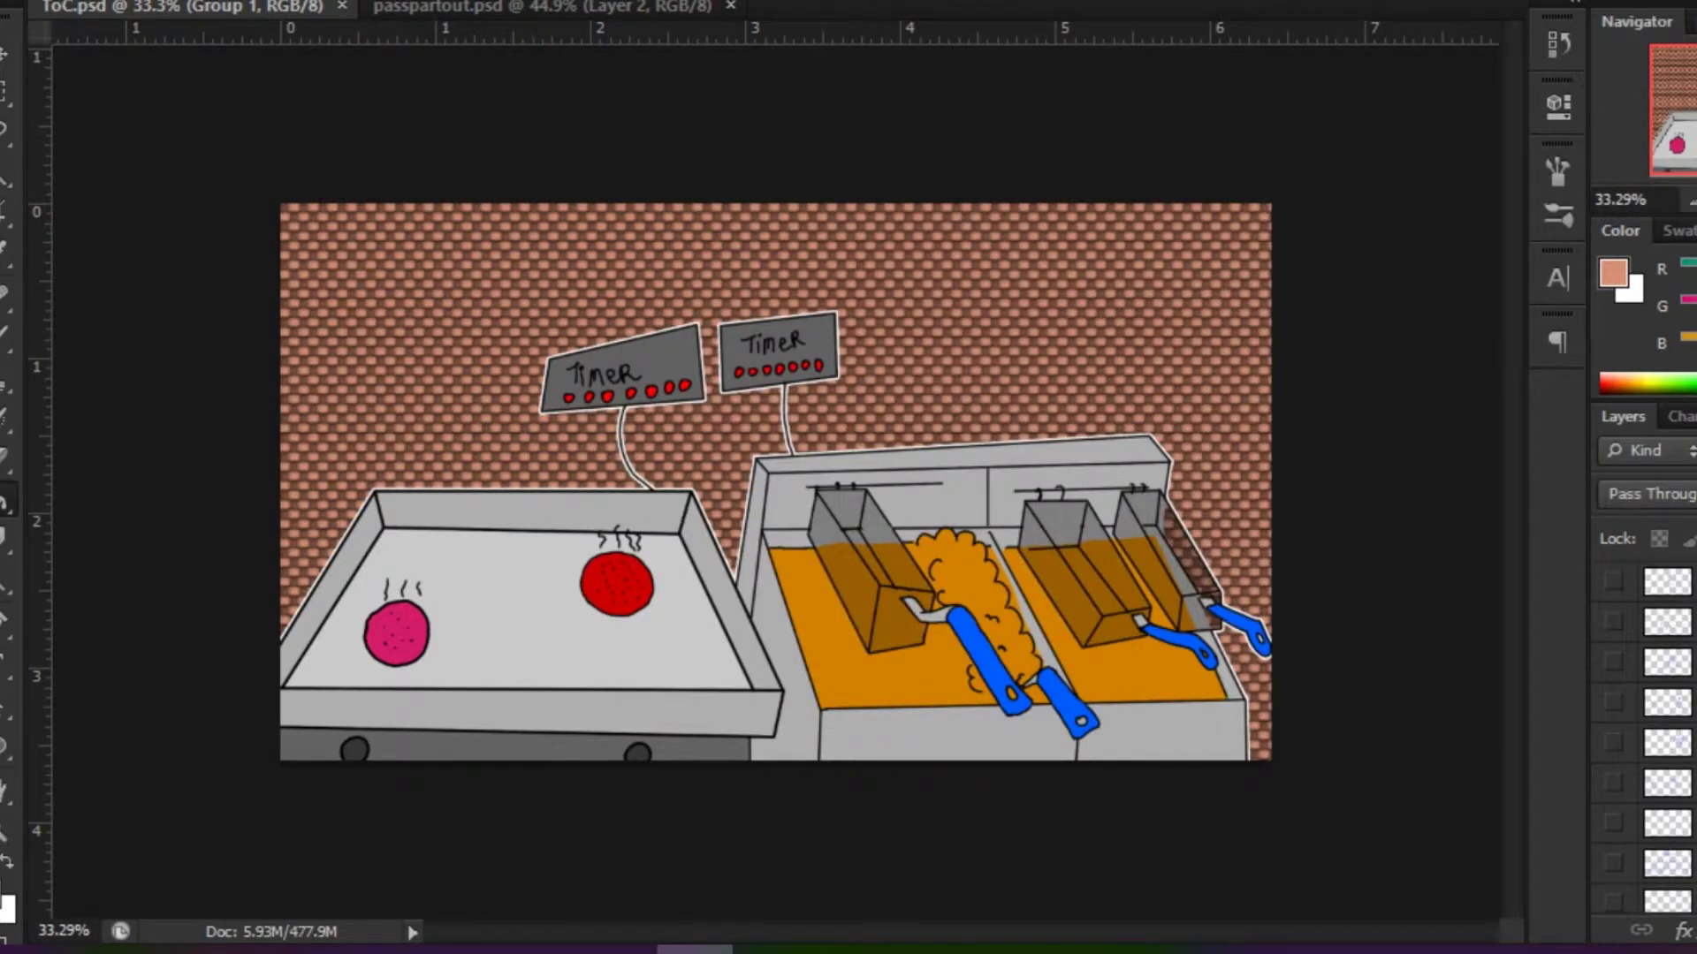
Hide the kitchen scene's group and show the Sonic sketch with the fast food bag.
{"action": "scroll", "coordinate": [1644, 742], "scroll_direction": "down", "scroll_amount": 2}
{"action": "left_click", "coordinate": [1614, 751]}
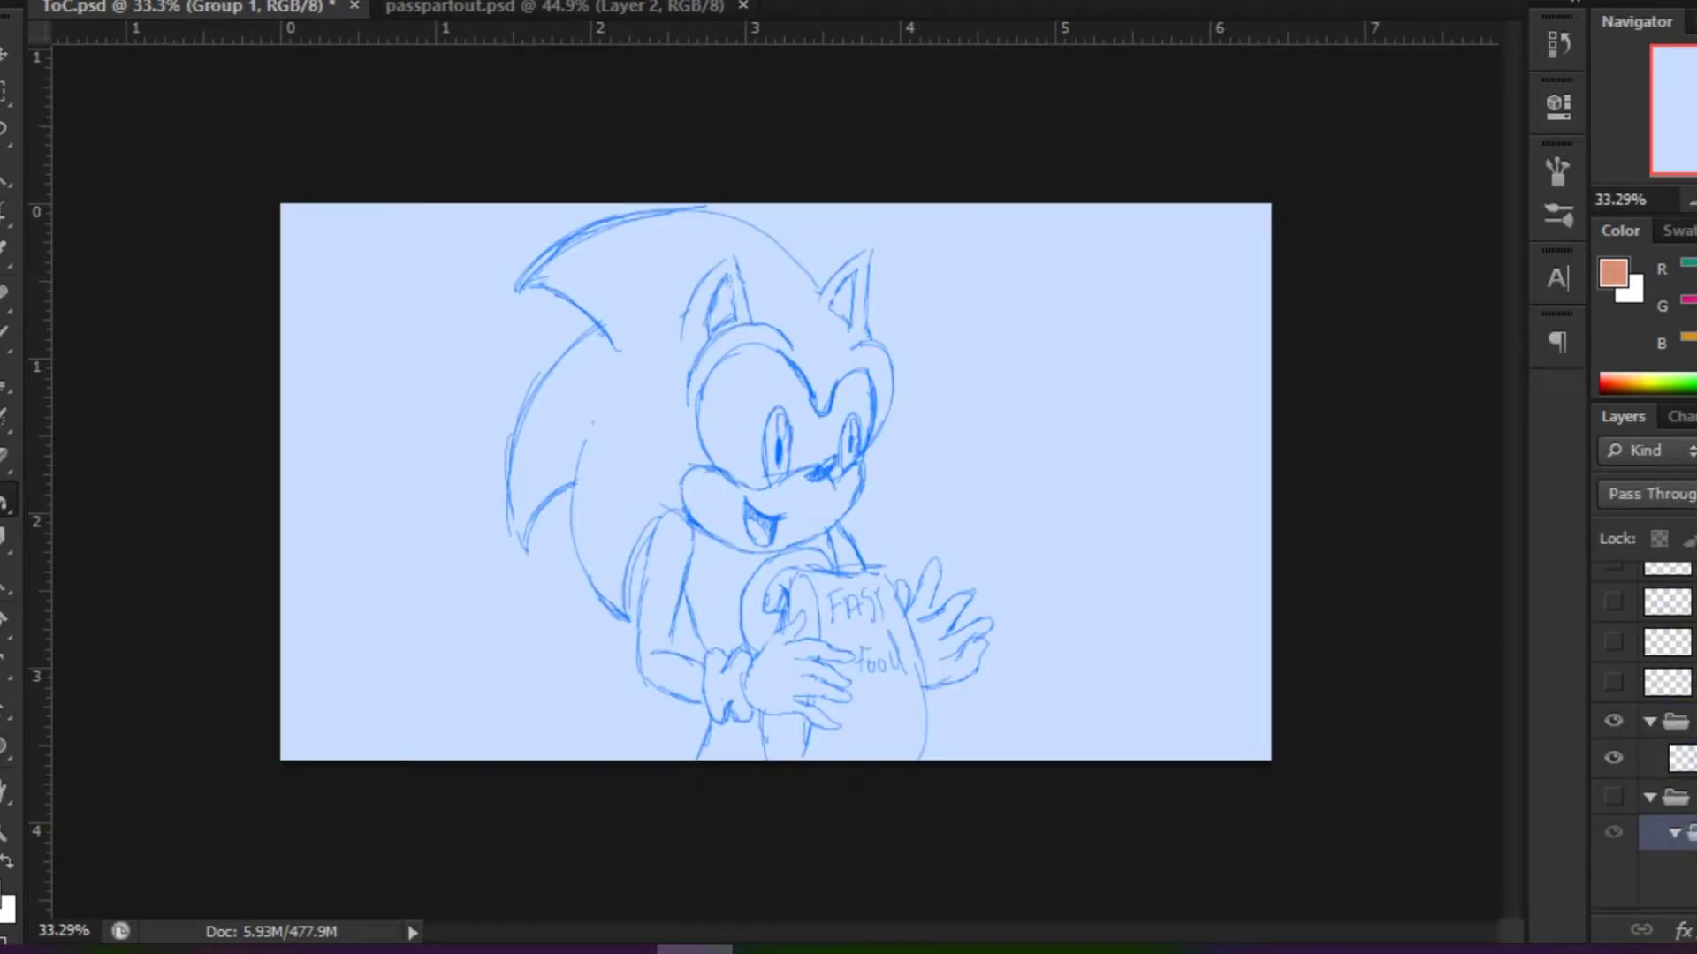
Add a layer named line above the sketch and ink the muzzle's upper outline and the open mouth in black.
{"action": "left_click", "coordinate": [1679, 757]}
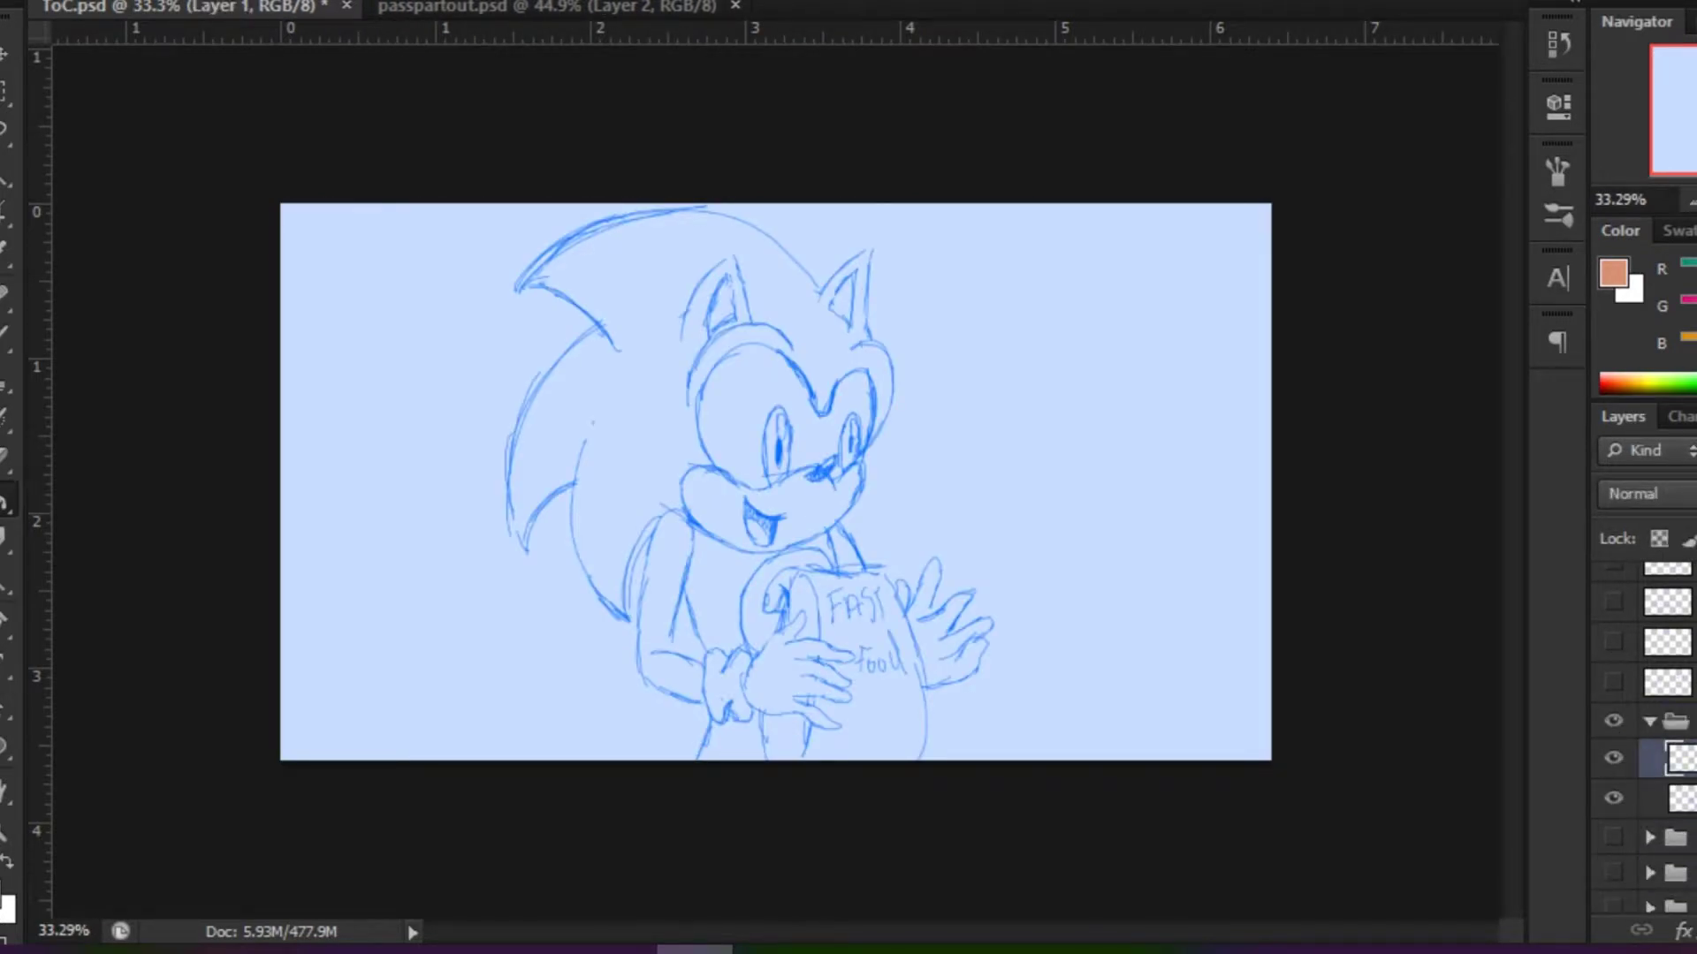
{"action": "left_click_drag", "start_coordinate": [728, 423], "coordinate": [881, 352]}
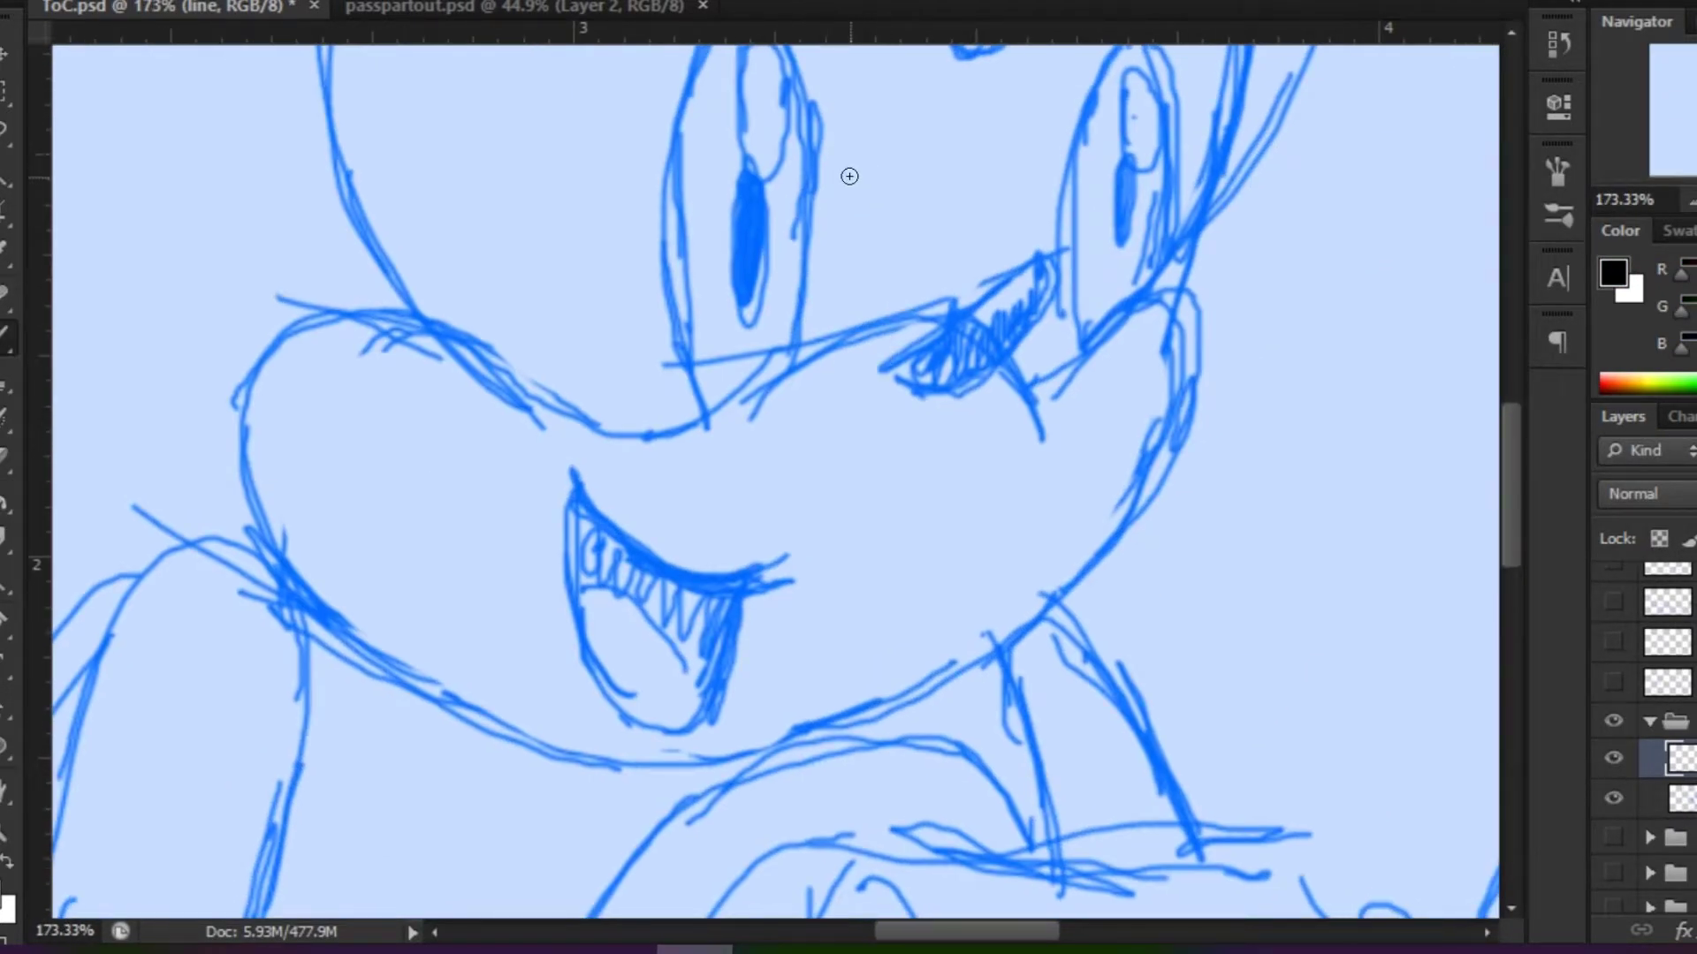
{"action": "mouse_move", "coordinate": [1036, 430]}
{"action": "left_mouse_down"}
{"action": "mouse_move", "coordinate": [947, 344]}
{"action": "mouse_move", "coordinate": [724, 422]}
{"action": "left_mouse_up"}
{"action": "key", "text": "ctrl+z"}
{"action": "mouse_move", "coordinate": [407, 680]}
{"action": "left_mouse_down"}
{"action": "mouse_move", "coordinate": [410, 337]}
{"action": "mouse_move", "coordinate": [992, 367]}
{"action": "mouse_move", "coordinate": [1050, 453]}
{"action": "left_mouse_up"}
{"action": "mouse_move", "coordinate": [778, 562]}
{"action": "left_mouse_down"}
{"action": "mouse_move", "coordinate": [580, 475]}
{"action": "mouse_move", "coordinate": [751, 585]}
{"action": "left_mouse_up"}
{"action": "left_click_drag", "start_coordinate": [579, 621], "coordinate": [714, 703]}
{"action": "key", "text": "ctrl+z"}
{"action": "mouse_move", "coordinate": [579, 618]}
{"action": "left_mouse_down"}
{"action": "mouse_move", "coordinate": [585, 521]}
{"action": "mouse_move", "coordinate": [694, 588]}
{"action": "mouse_move", "coordinate": [682, 626]}
{"action": "mouse_move", "coordinate": [704, 644]}
{"action": "left_mouse_up"}
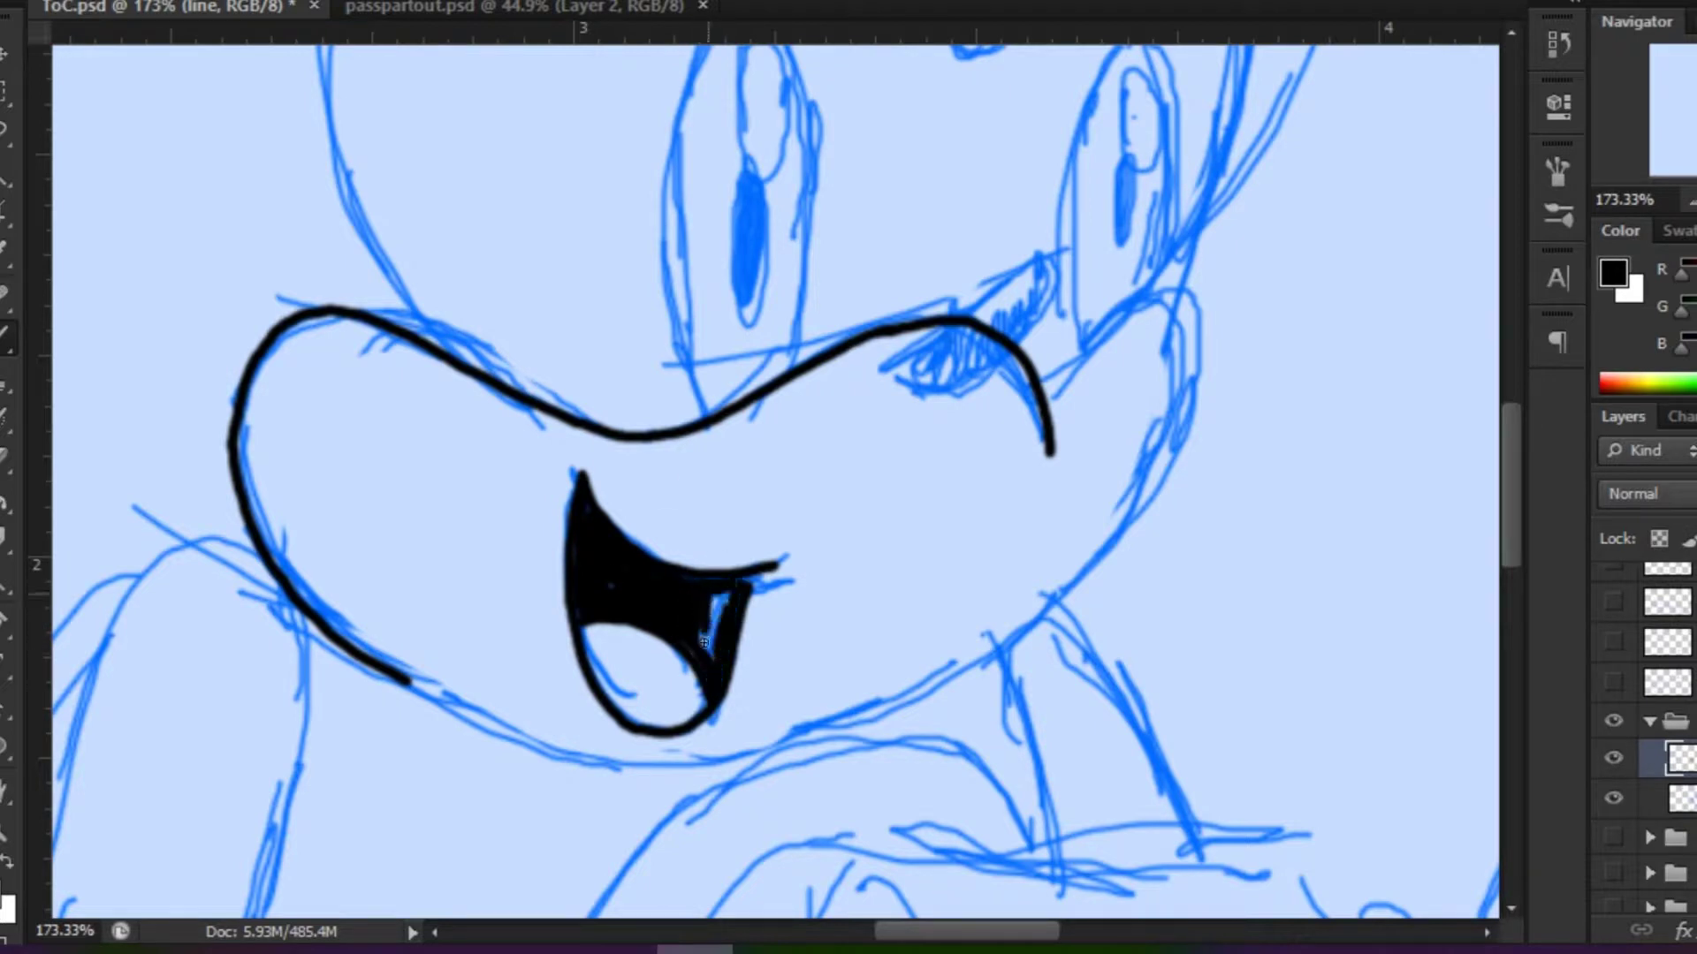
Ink the far cheek and the chin curve to close the muzzle outline.
{"action": "mouse_move", "coordinate": [1047, 388]}
{"action": "left_mouse_down"}
{"action": "mouse_move", "coordinate": [1140, 508]}
{"action": "mouse_move", "coordinate": [963, 672]}
{"action": "left_mouse_up"}
{"action": "mouse_move", "coordinate": [376, 670]}
{"action": "left_mouse_down"}
{"action": "mouse_move", "coordinate": [641, 781]}
{"action": "mouse_move", "coordinate": [813, 773]}
{"action": "left_mouse_up"}
{"action": "key", "text": "ctrl+z"}
{"action": "left_click_drag", "start_coordinate": [649, 781], "coordinate": [1047, 617]}
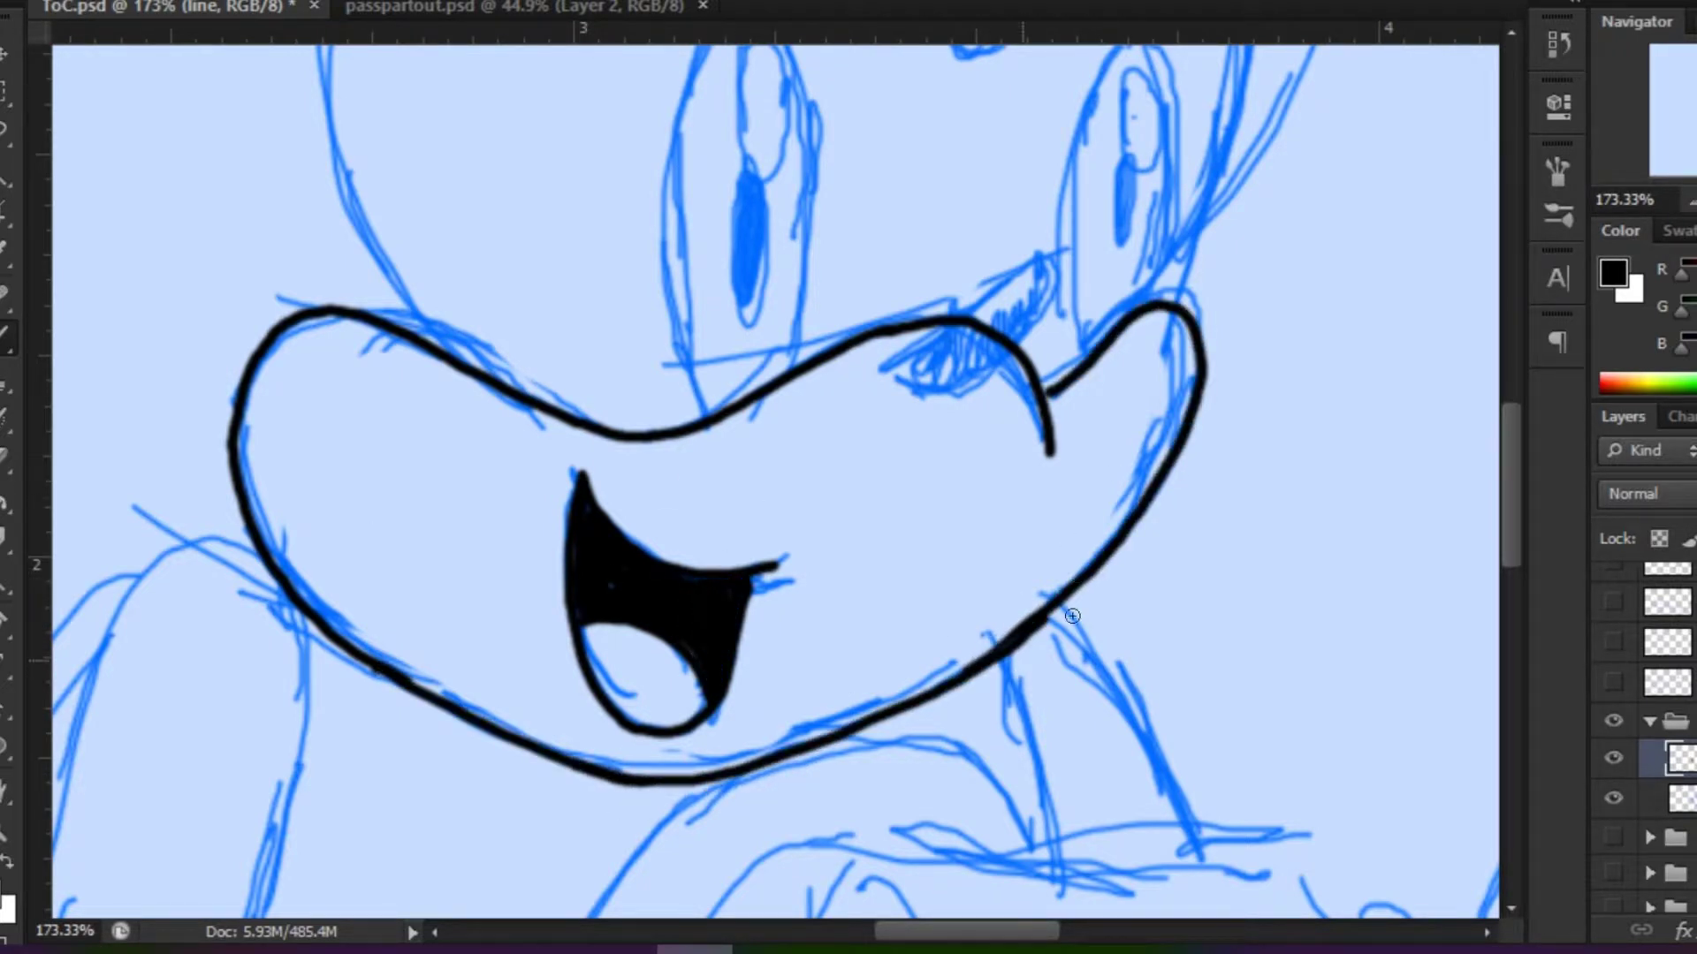
Ink the nose over the muzzle and fill it black, leaving a small highlight near its tip.
{"action": "scroll", "coordinate": [1015, 673], "scroll_direction": "up", "scroll_amount": 5}
{"action": "left_click_drag", "start_coordinate": [950, 553], "coordinate": [818, 650]}
{"action": "key", "text": "ctrl+z"}
{"action": "left_click_drag", "start_coordinate": [972, 543], "coordinate": [912, 579]}
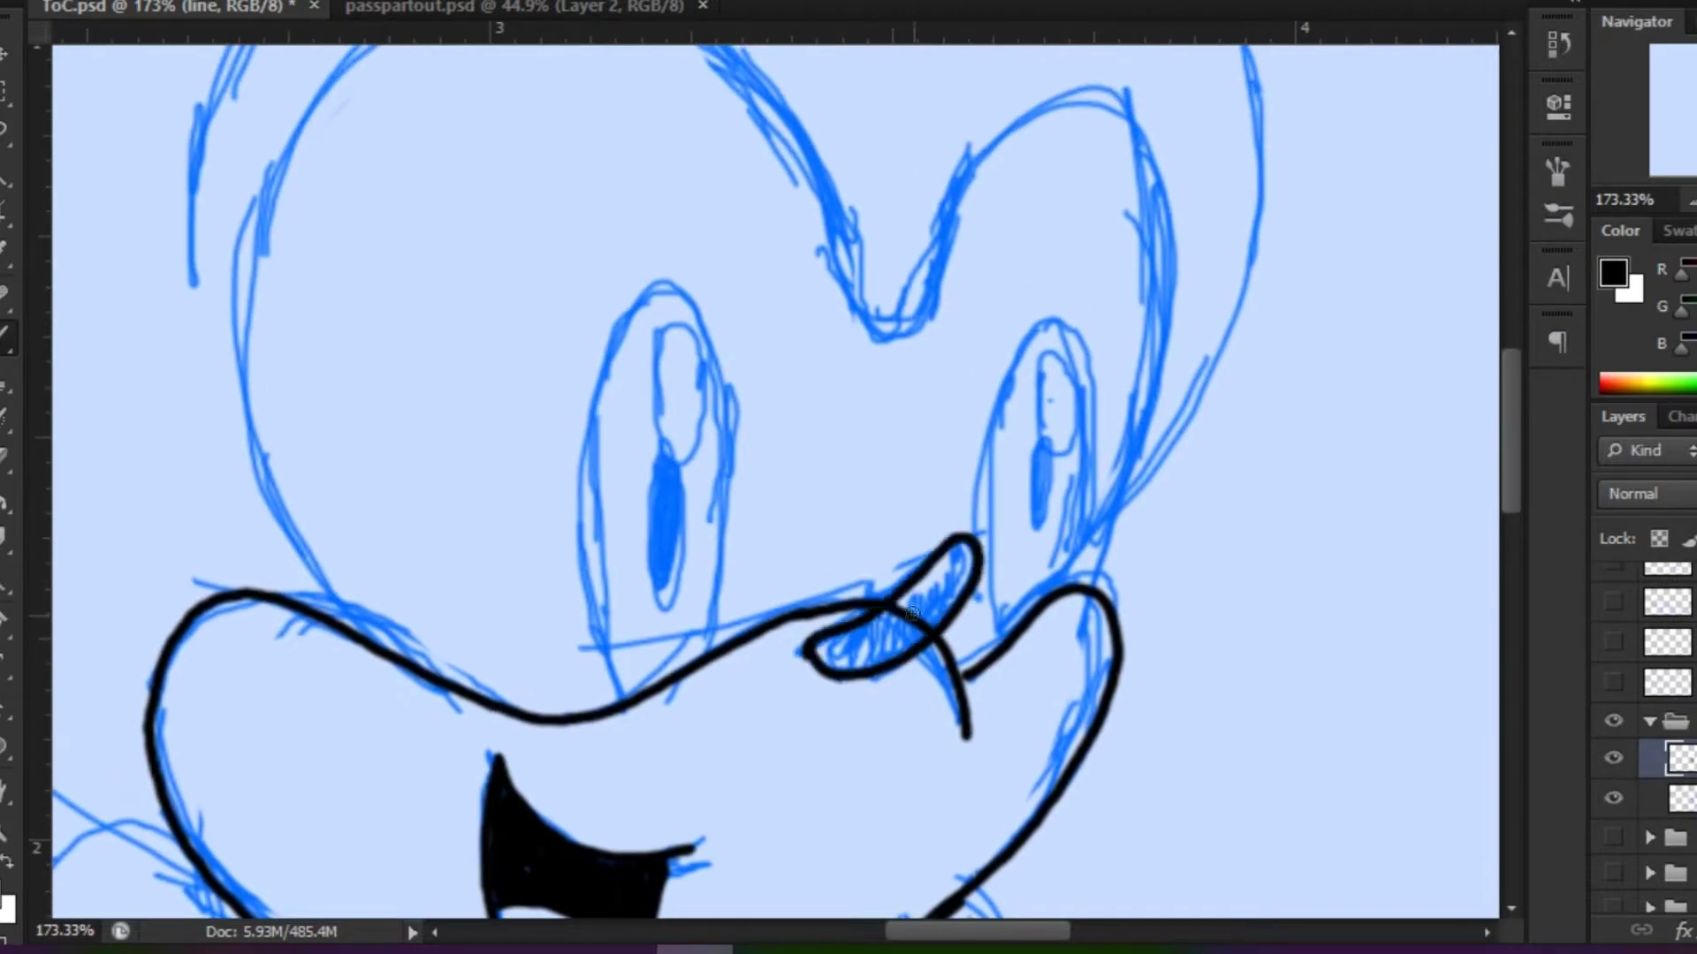
{"action": "mouse_move", "coordinate": [882, 645]}
{"action": "left_mouse_down"}
{"action": "mouse_move", "coordinate": [928, 628]}
{"action": "mouse_move", "coordinate": [945, 549]}
{"action": "mouse_move", "coordinate": [878, 620]}
{"action": "mouse_move", "coordinate": [938, 578]}
{"action": "left_mouse_up"}
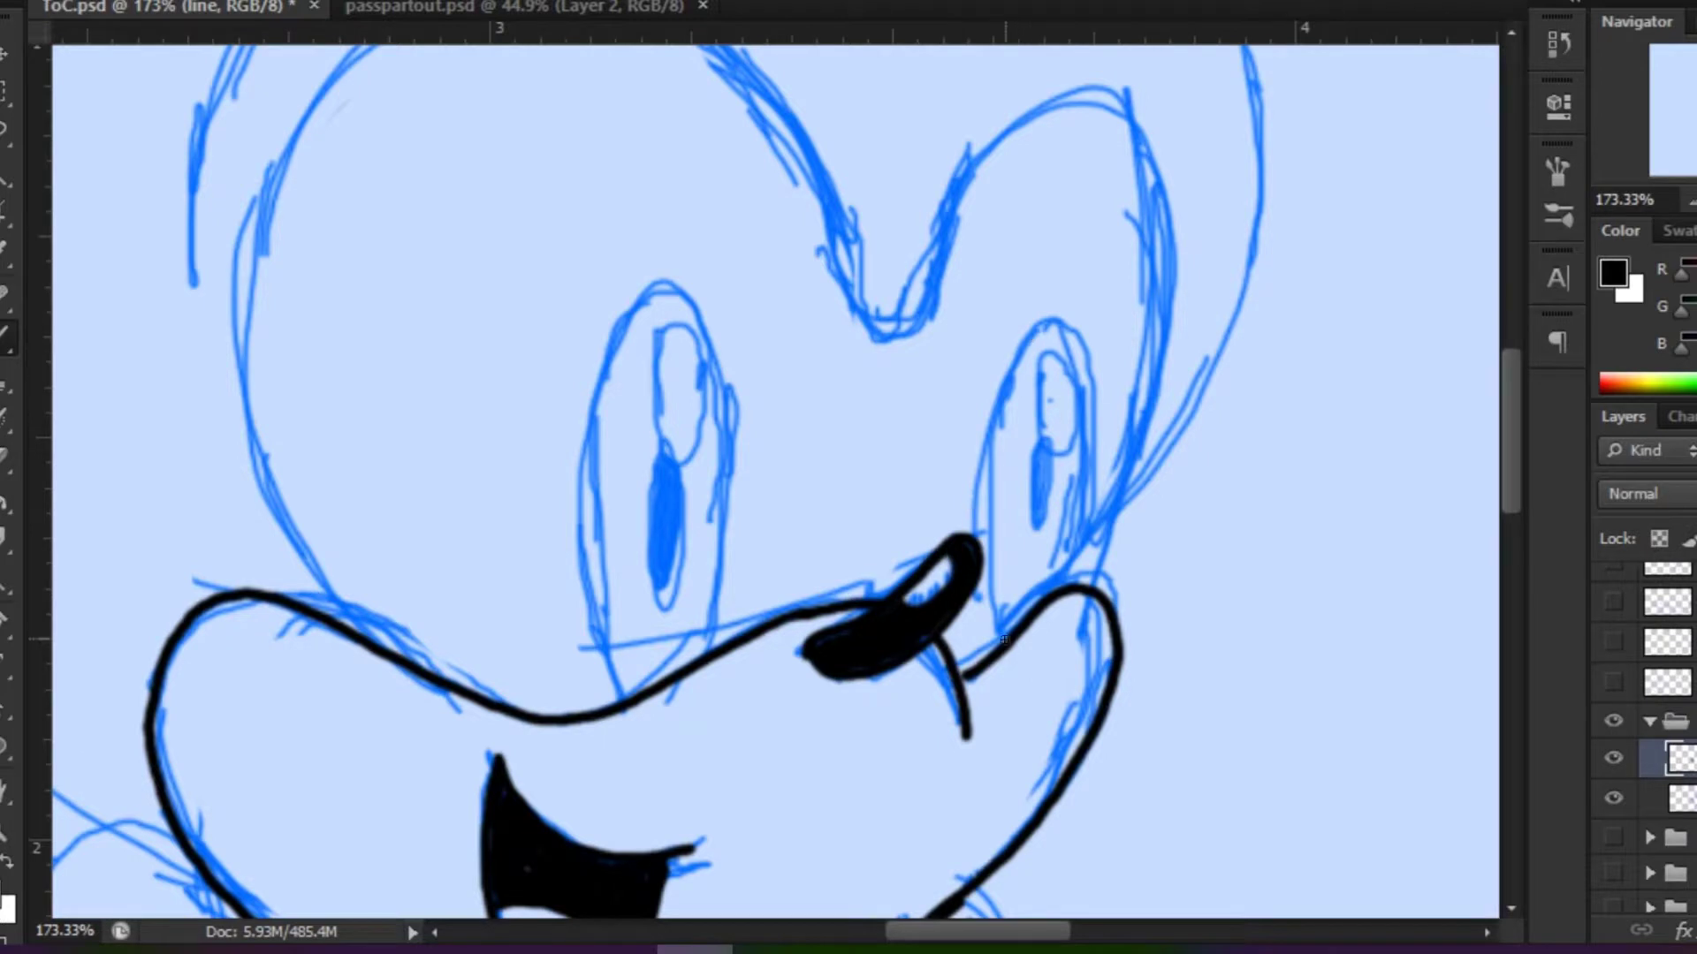
Ink the far eye with its black pupil and the joined outline surrounding both eyes.
{"action": "left_click_drag", "start_coordinate": [1005, 634], "coordinate": [1077, 585]}
{"action": "mouse_move", "coordinate": [1040, 449]}
{"action": "left_mouse_down"}
{"action": "mouse_move", "coordinate": [1029, 506]}
{"action": "mouse_move", "coordinate": [1041, 446]}
{"action": "left_mouse_up"}
{"action": "mouse_move", "coordinate": [1097, 570]}
{"action": "left_mouse_down"}
{"action": "mouse_move", "coordinate": [922, 305]}
{"action": "mouse_move", "coordinate": [1064, 567]}
{"action": "mouse_move", "coordinate": [996, 321]}
{"action": "mouse_move", "coordinate": [928, 503]}
{"action": "left_mouse_up"}
{"action": "mouse_move", "coordinate": [376, 840]}
{"action": "left_mouse_down"}
{"action": "mouse_move", "coordinate": [425, 202]}
{"action": "mouse_move", "coordinate": [712, 314]}
{"action": "mouse_move", "coordinate": [928, 525]}
{"action": "left_mouse_up"}
{"action": "mouse_move", "coordinate": [623, 176]}
{"action": "left_mouse_down"}
{"action": "mouse_move", "coordinate": [862, 495]}
{"action": "mouse_move", "coordinate": [930, 475]}
{"action": "mouse_move", "coordinate": [830, 375]}
{"action": "mouse_move", "coordinate": [959, 340]}
{"action": "left_mouse_up"}
{"action": "scroll", "coordinate": [1057, 250], "scroll_direction": "up", "scroll_amount": 3}
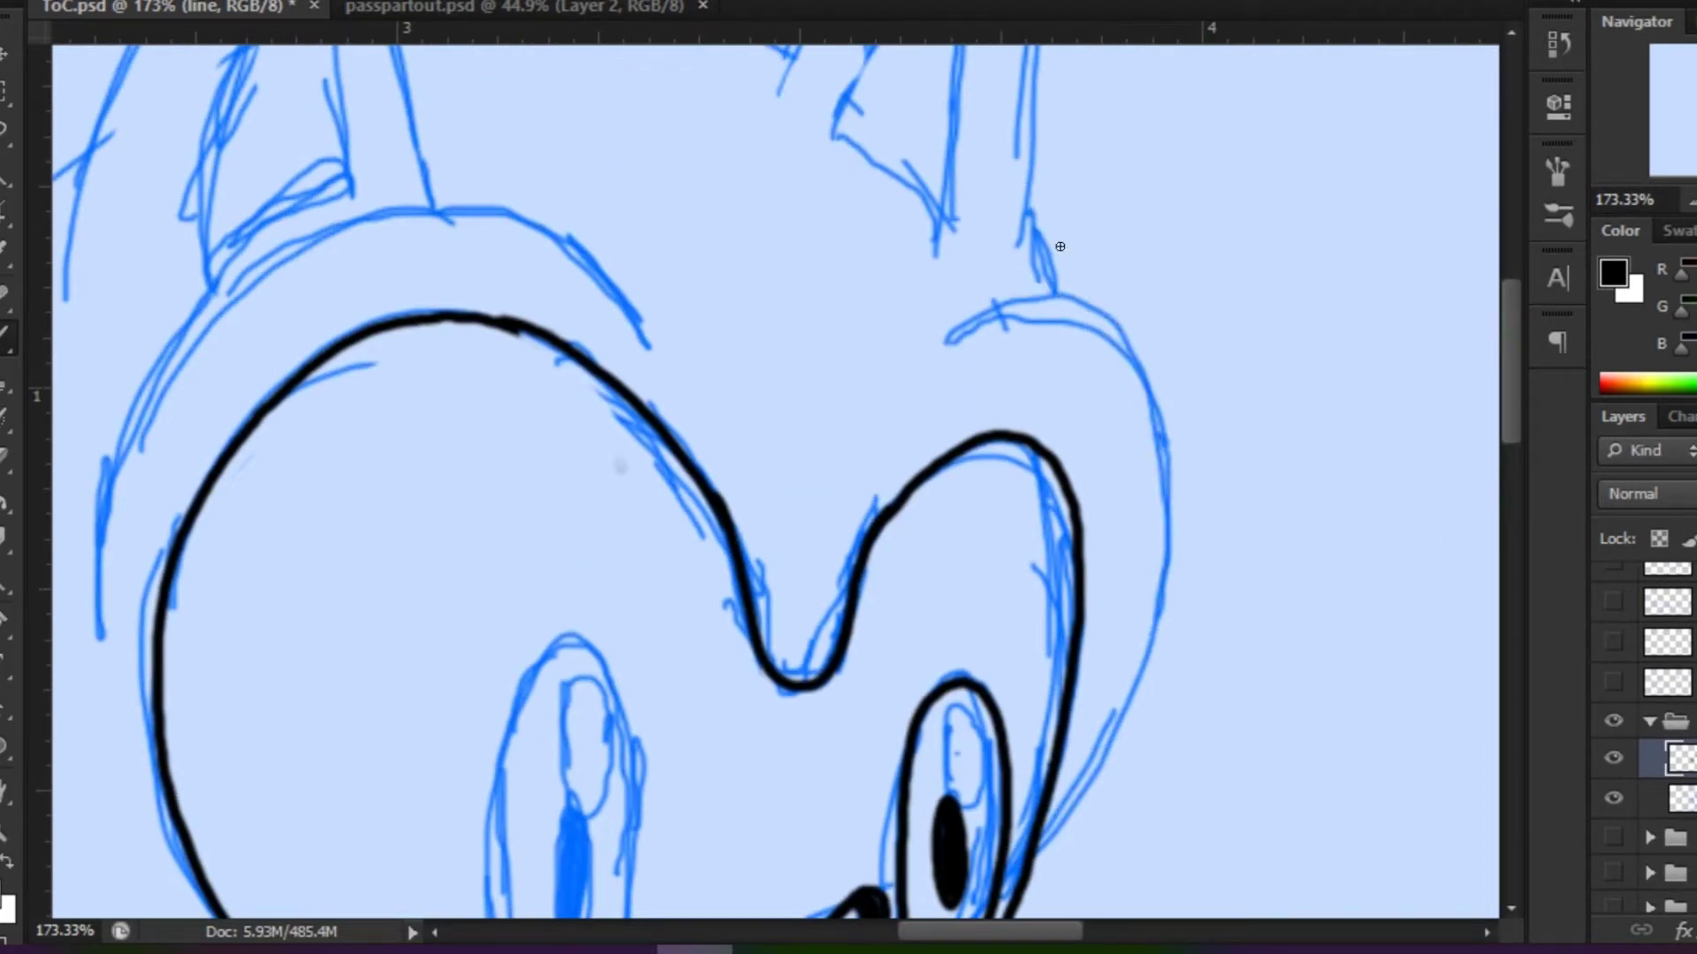
Ink the brow curves around the eye area and both ears with their inner shapes.
{"action": "scroll", "coordinate": [1057, 250], "scroll_direction": "down", "scroll_amount": 3}
{"action": "scroll", "coordinate": [1015, 640], "scroll_direction": "up", "scroll_amount": 10}
{"action": "mouse_move", "coordinate": [767, 573]}
{"action": "left_mouse_down"}
{"action": "mouse_move", "coordinate": [765, 548]}
{"action": "mouse_move", "coordinate": [1053, 702]}
{"action": "mouse_move", "coordinate": [1074, 747]}
{"action": "left_mouse_up"}
{"action": "left_click_drag", "start_coordinate": [1021, 363], "coordinate": [1007, 684]}
{"action": "mouse_move", "coordinate": [592, 527]}
{"action": "left_mouse_down"}
{"action": "mouse_move", "coordinate": [954, 562]}
{"action": "mouse_move", "coordinate": [1363, 255]}
{"action": "left_mouse_up"}
{"action": "mouse_move", "coordinate": [791, 827]}
{"action": "left_mouse_down"}
{"action": "mouse_move", "coordinate": [1267, 394]}
{"action": "mouse_move", "coordinate": [1403, 544]}
{"action": "left_mouse_up"}
{"action": "scroll", "coordinate": [1060, 531], "scroll_direction": "up", "scroll_amount": 3}
{"action": "left_click_drag", "start_coordinate": [1093, 300], "coordinate": [1144, 579]}
{"action": "left_click_drag", "start_coordinate": [826, 689], "coordinate": [1105, 263]}
{"action": "key", "text": "ctrl+z"}
{"action": "mouse_move", "coordinate": [798, 727]}
{"action": "left_mouse_down"}
{"action": "mouse_move", "coordinate": [1071, 288]}
{"action": "mouse_move", "coordinate": [1100, 345]}
{"action": "left_mouse_up"}
{"action": "left_click_drag", "start_coordinate": [1052, 357], "coordinate": [994, 426]}
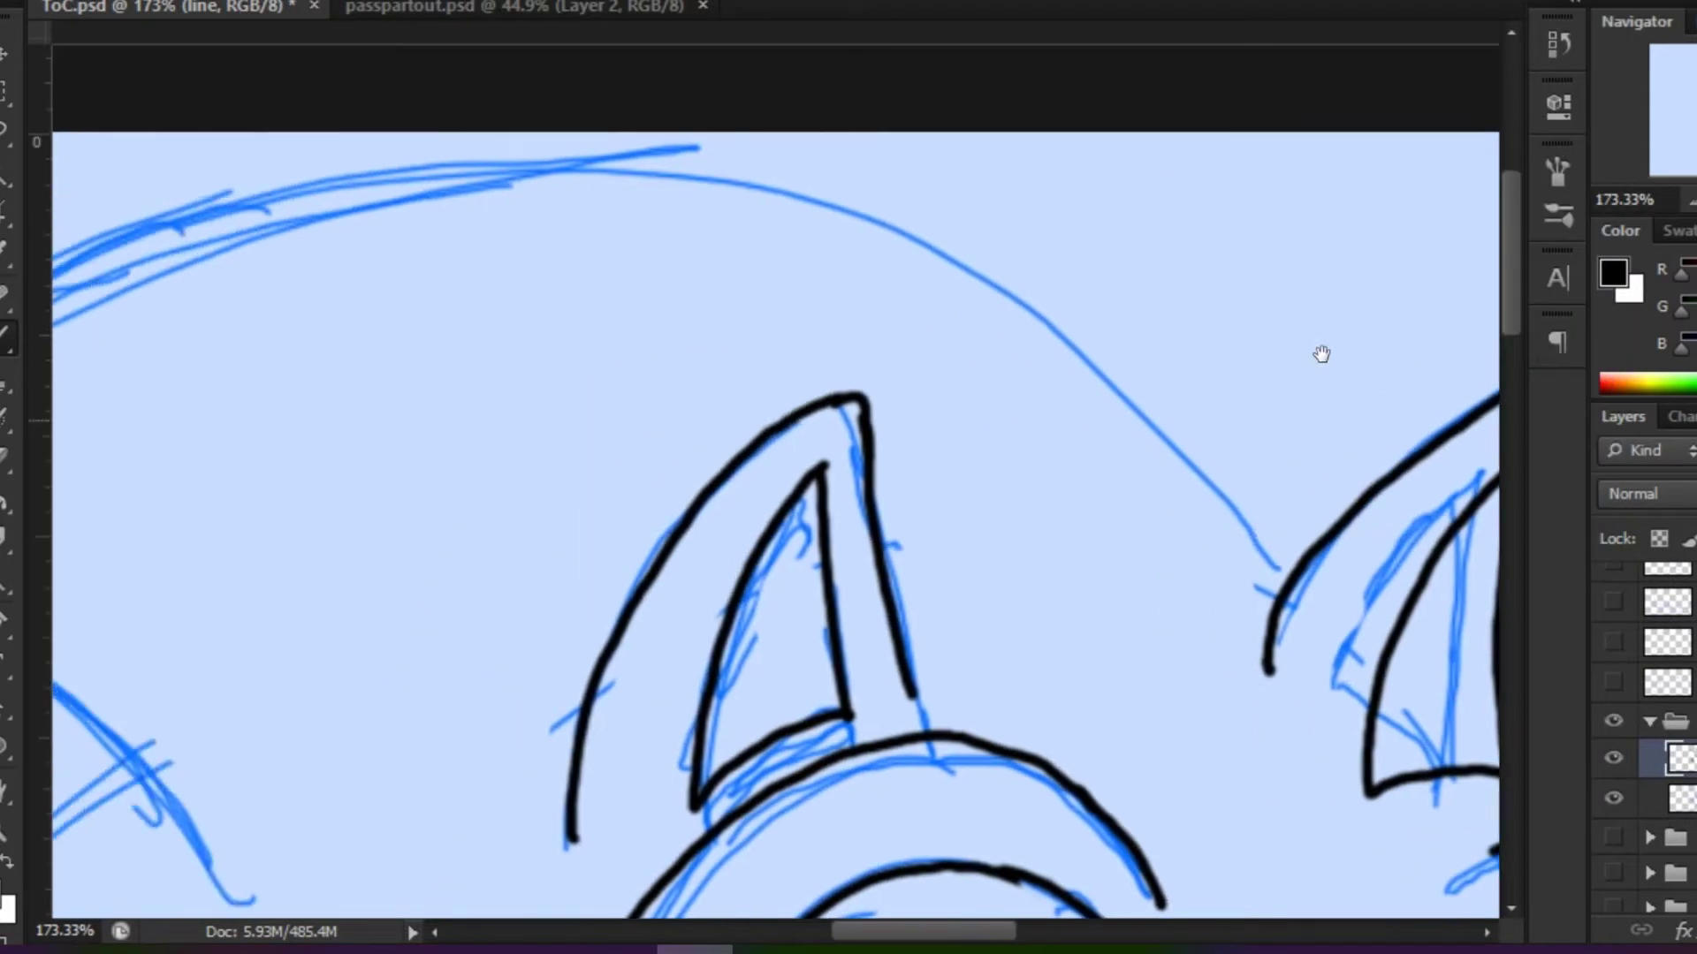
Ink the uppermost head quill, from the curve over the head to its pointed tip and lower edge.
{"action": "scroll", "coordinate": [1317, 352], "scroll_direction": "down", "scroll_amount": 5}
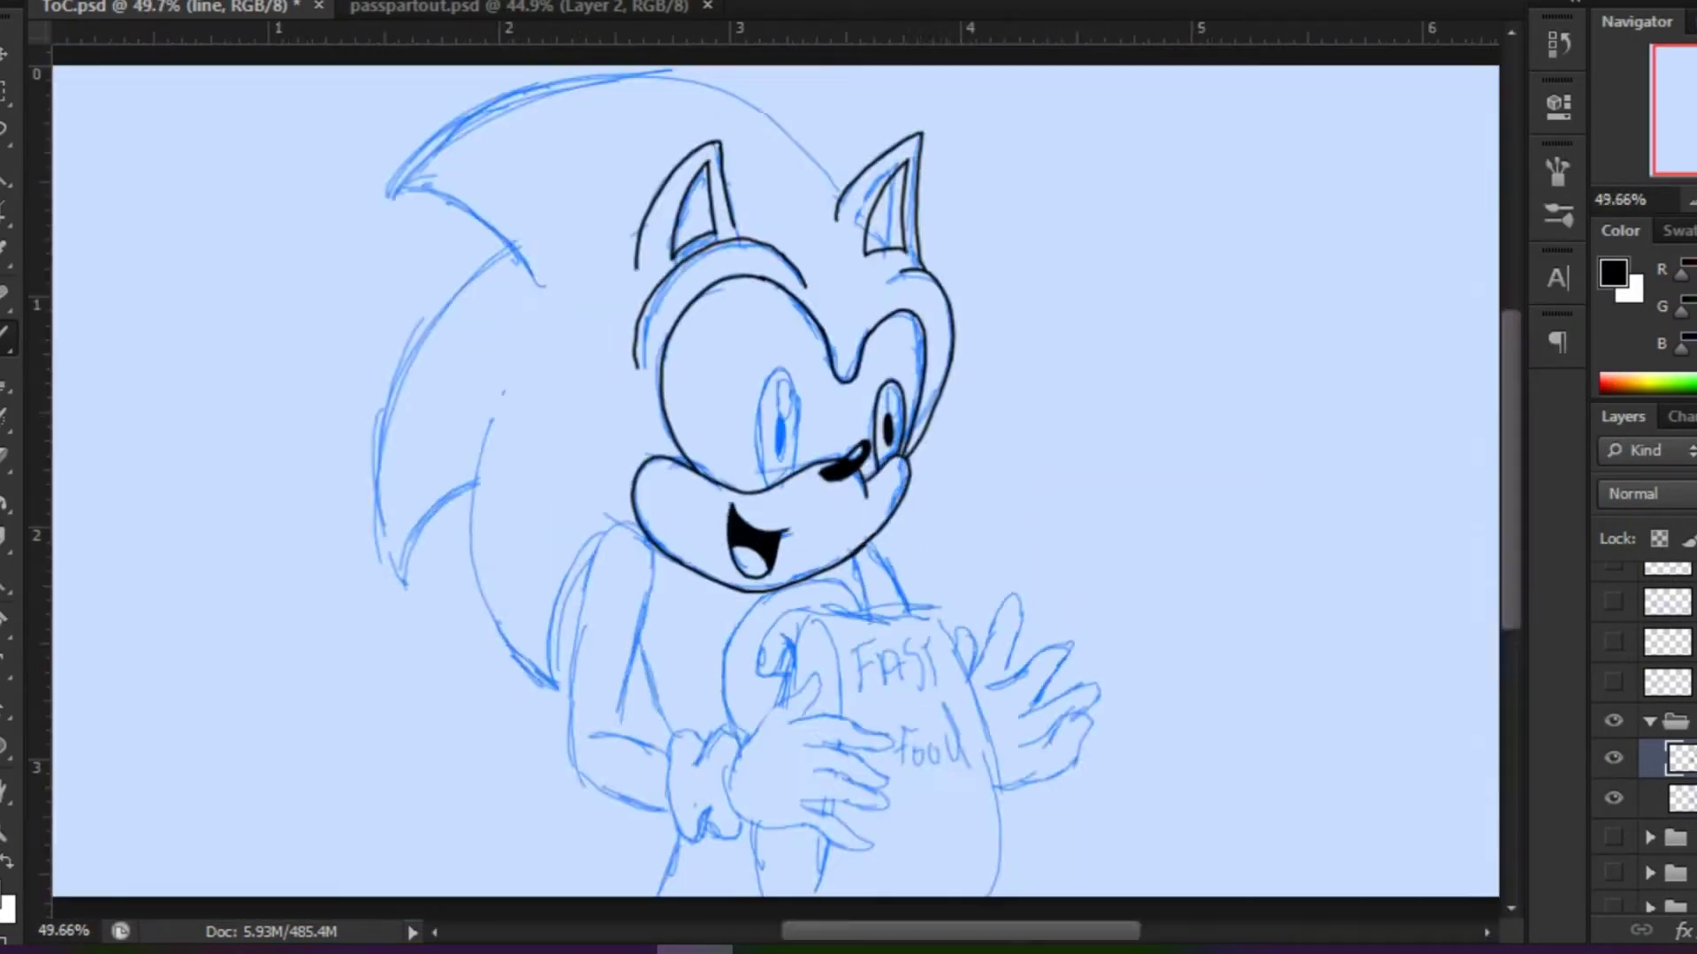
{"action": "scroll", "coordinate": [1318, 352], "scroll_direction": "up", "scroll_amount": 4}
{"action": "mouse_move", "coordinate": [265, 266]}
{"action": "left_mouse_down"}
{"action": "mouse_move", "coordinate": [504, 362]}
{"action": "mouse_move", "coordinate": [1155, 207]}
{"action": "left_mouse_up"}
{"action": "key", "text": "ctrl+z"}
{"action": "mouse_move", "coordinate": [822, 209]}
{"action": "left_mouse_down"}
{"action": "mouse_move", "coordinate": [1180, 296]}
{"action": "mouse_move", "coordinate": [1140, 274]}
{"action": "mouse_move", "coordinate": [1156, 409]}
{"action": "left_mouse_up"}
{"action": "key", "text": "ctrl+z"}
{"action": "key", "text": "ctrl+z"}
{"action": "key", "text": "ctrl+z"}
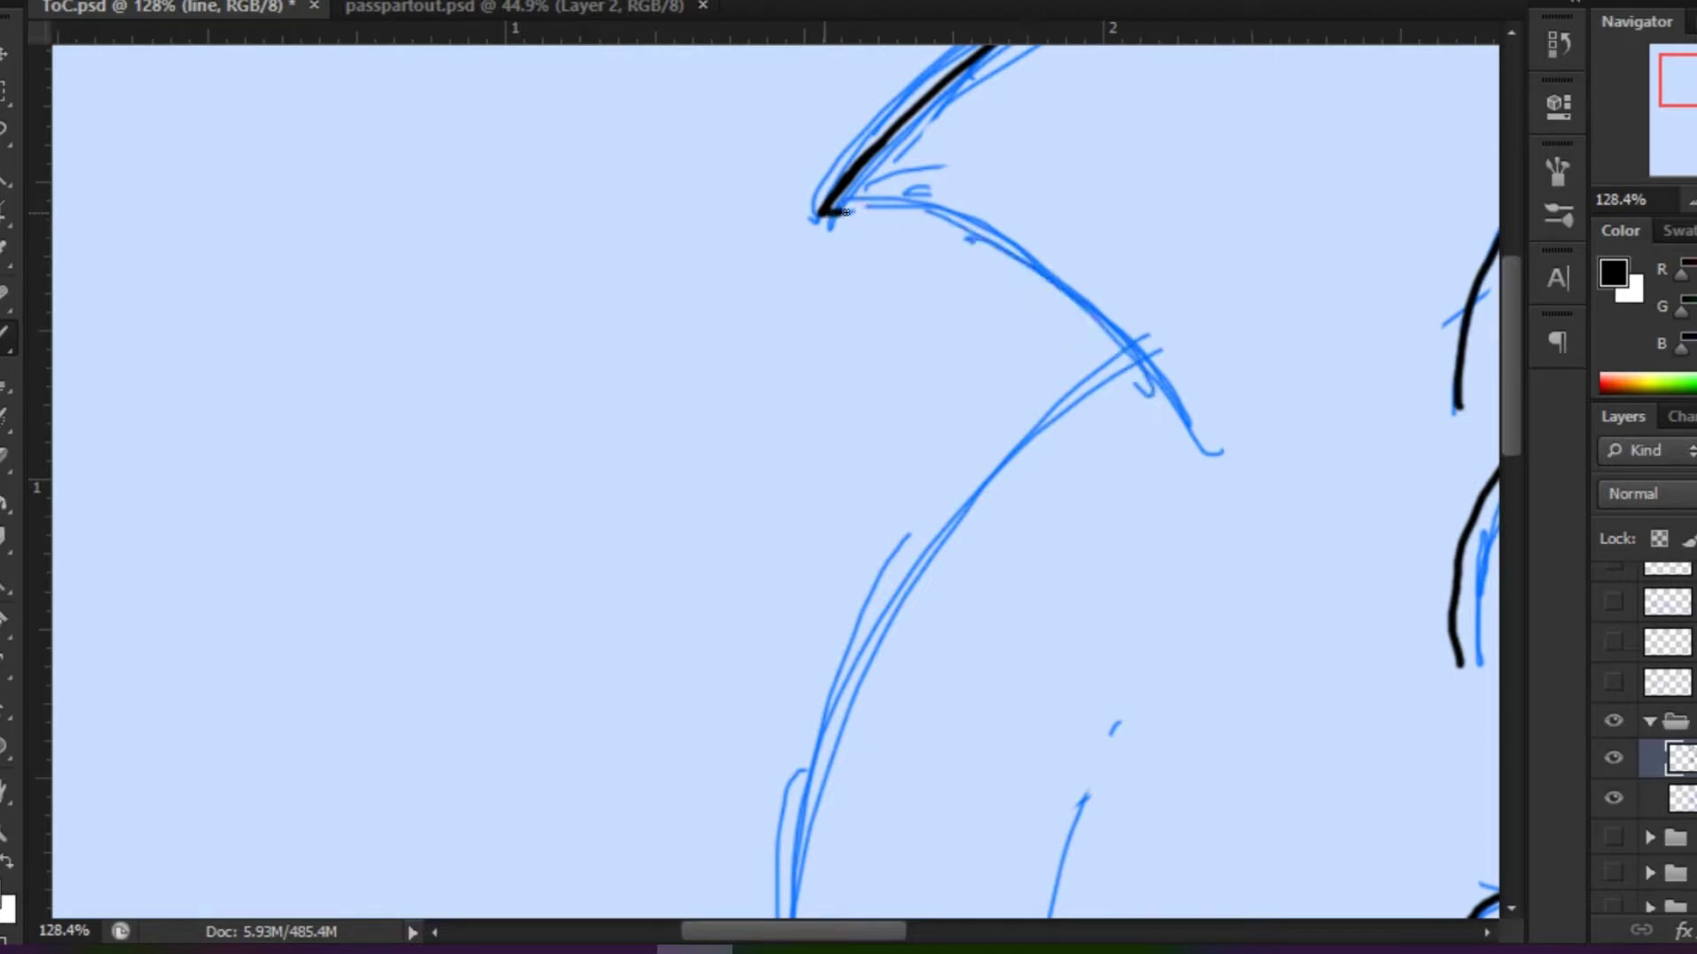
{"action": "left_click_drag", "start_coordinate": [822, 210], "coordinate": [1201, 476]}
{"action": "left_click_drag", "start_coordinate": [1025, 699], "coordinate": [1092, 457]}
Ink the middle and lower quills behind the head with their pointed tips.
{"action": "left_click_drag", "start_coordinate": [1260, 81], "coordinate": [878, 750]}
{"action": "key", "text": "ctrl+z"}
{"action": "left_click_drag", "start_coordinate": [878, 618], "coordinate": [633, 593]}
{"action": "left_click_drag", "start_coordinate": [1013, 58], "coordinate": [644, 889]}
{"action": "left_click_drag", "start_coordinate": [1156, 84], "coordinate": [779, 609]}
{"action": "mouse_move", "coordinate": [634, 614]}
{"action": "left_mouse_down"}
{"action": "mouse_move", "coordinate": [754, 432]}
{"action": "mouse_move", "coordinate": [689, 405]}
{"action": "left_mouse_up"}
{"action": "left_click_drag", "start_coordinate": [575, 266], "coordinate": [594, 880]}
{"action": "mouse_move", "coordinate": [634, 738]}
{"action": "left_mouse_down"}
{"action": "mouse_move", "coordinate": [752, 427]}
{"action": "mouse_move", "coordinate": [808, 377]}
{"action": "left_mouse_up"}
Ink the near arm from the shoulder through the bent elbow to the end of the forearm.
{"action": "mouse_move", "coordinate": [508, 187]}
{"action": "left_mouse_down"}
{"action": "mouse_move", "coordinate": [520, 407]}
{"action": "mouse_move", "coordinate": [502, 97]}
{"action": "left_mouse_up"}
{"action": "mouse_move", "coordinate": [998, 237]}
{"action": "left_mouse_down"}
{"action": "mouse_move", "coordinate": [741, 672]}
{"action": "mouse_move", "coordinate": [998, 875]}
{"action": "left_mouse_up"}
{"action": "left_click_drag", "start_coordinate": [820, 682], "coordinate": [990, 726]}
{"action": "mouse_move", "coordinate": [883, 674]}
{"action": "left_mouse_down"}
{"action": "mouse_move", "coordinate": [991, 278]}
{"action": "mouse_move", "coordinate": [1051, 425]}
{"action": "left_mouse_up"}
{"action": "left_click_drag", "start_coordinate": [827, 391], "coordinate": [989, 325]}
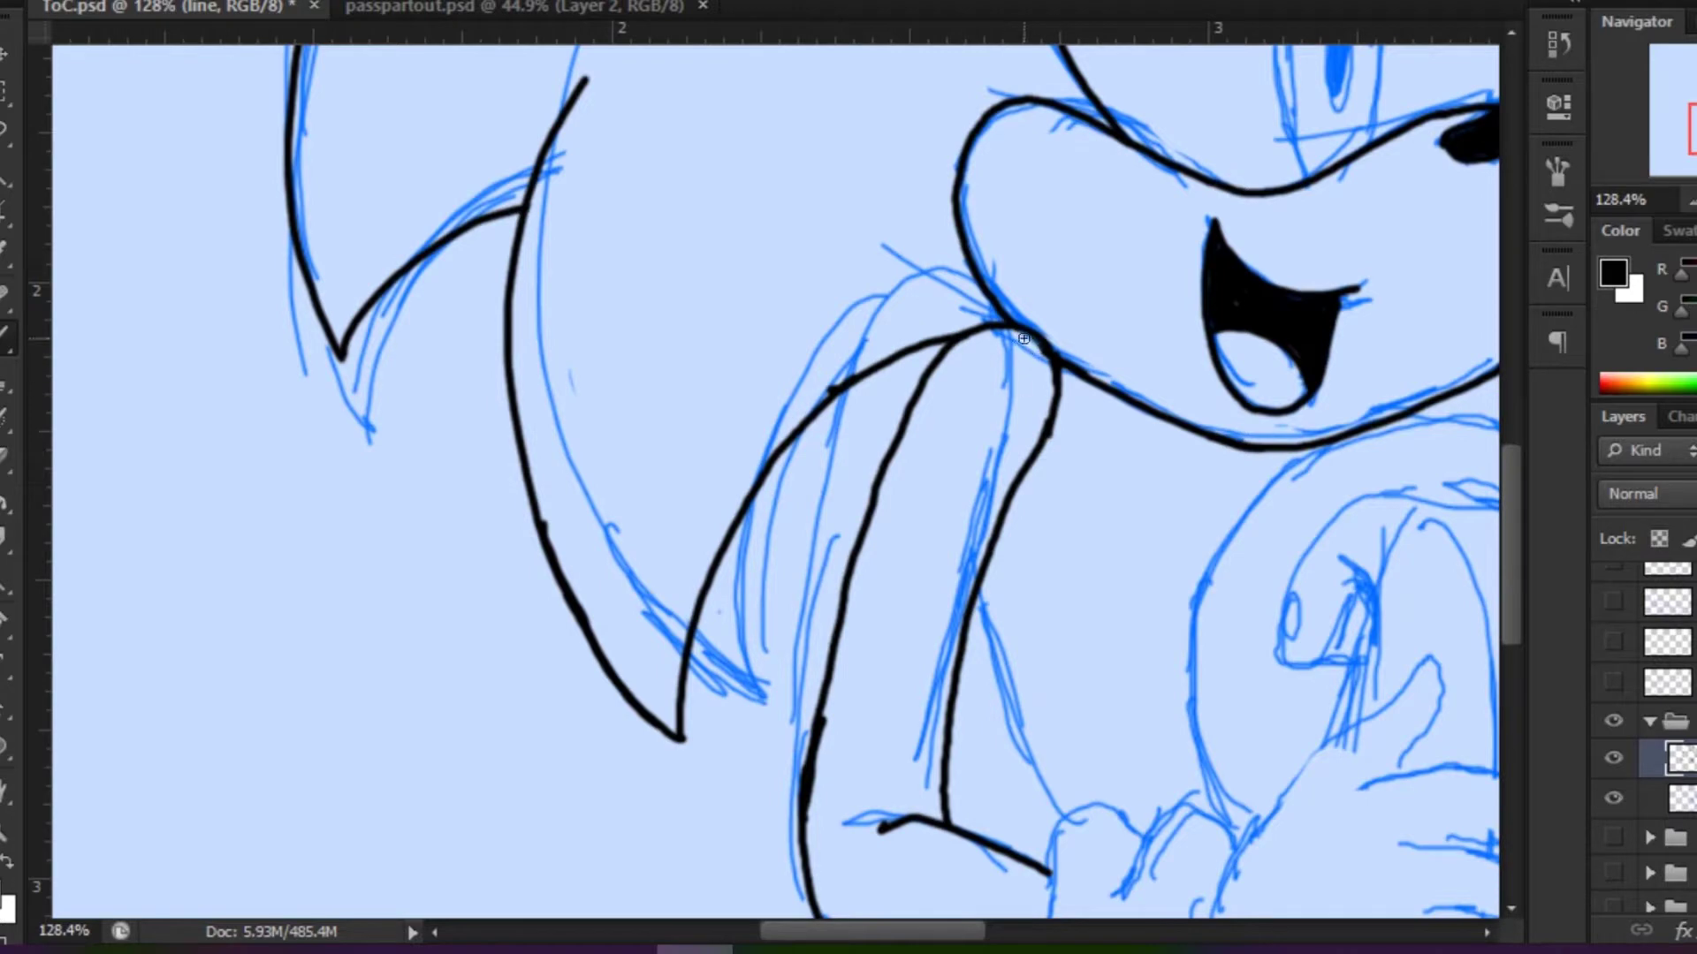
{"action": "left_click_drag", "start_coordinate": [1036, 576], "coordinate": [943, 459]}
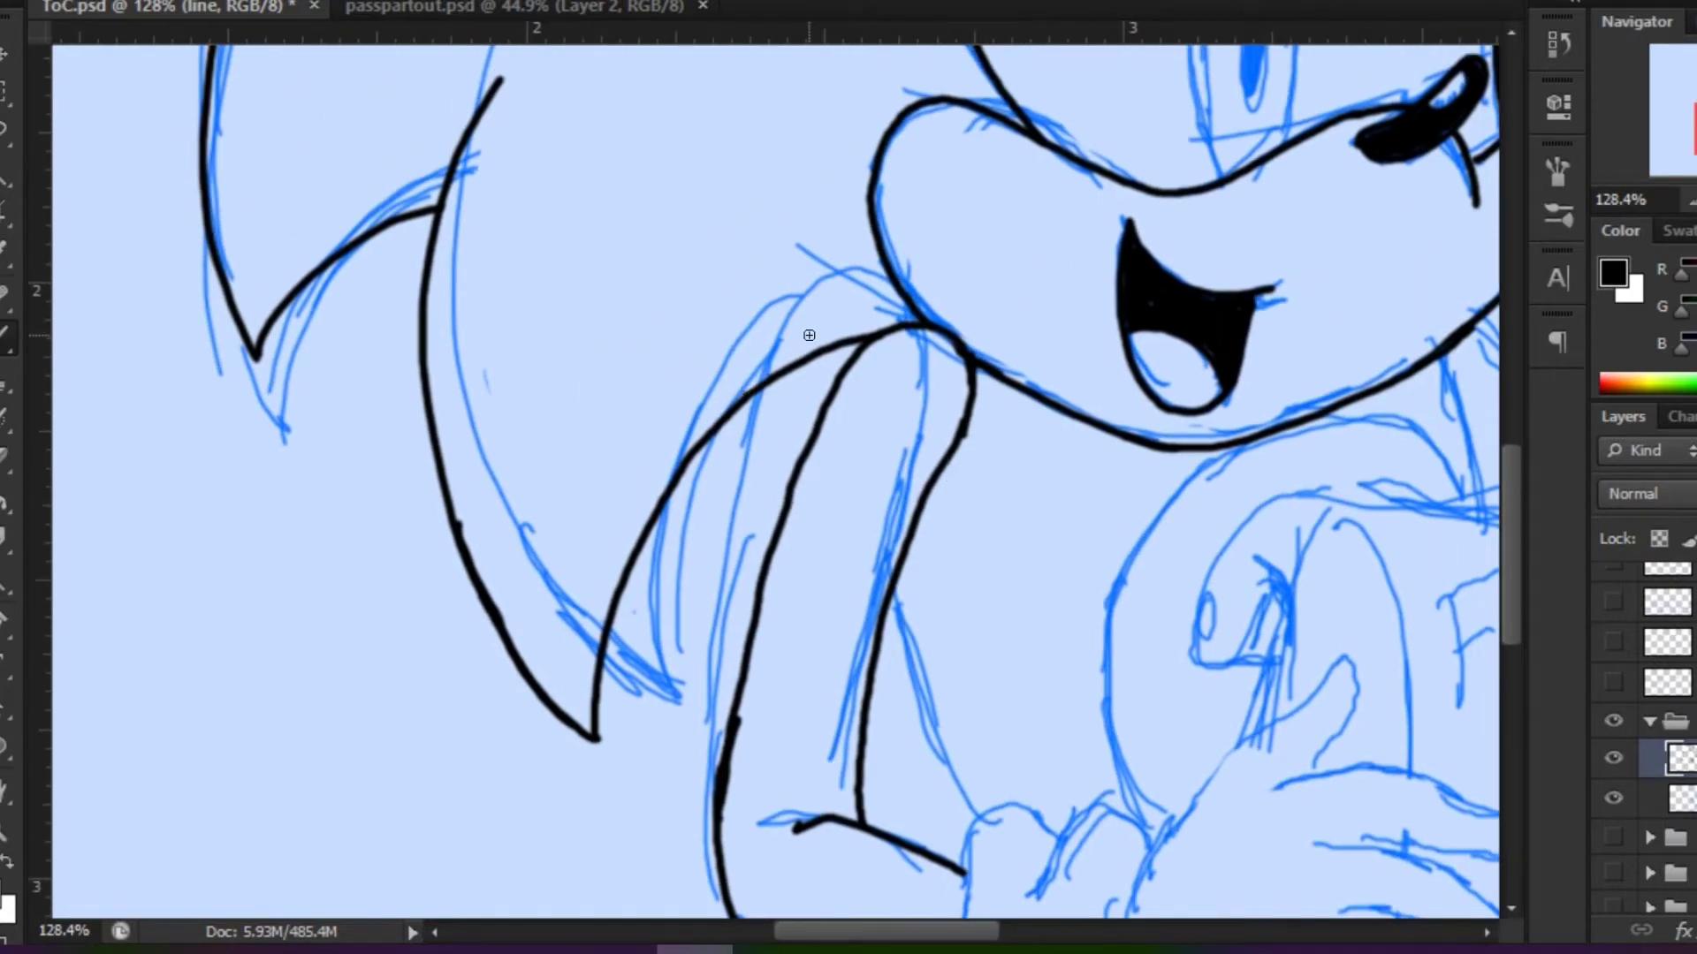
{"action": "left_click_drag", "start_coordinate": [808, 335], "coordinate": [473, 187]}
Ink the torso edges under the chin, the small spikes behind the arm and the near glove's cuff.
{"action": "left_click_drag", "start_coordinate": [1074, 234], "coordinate": [1144, 363]}
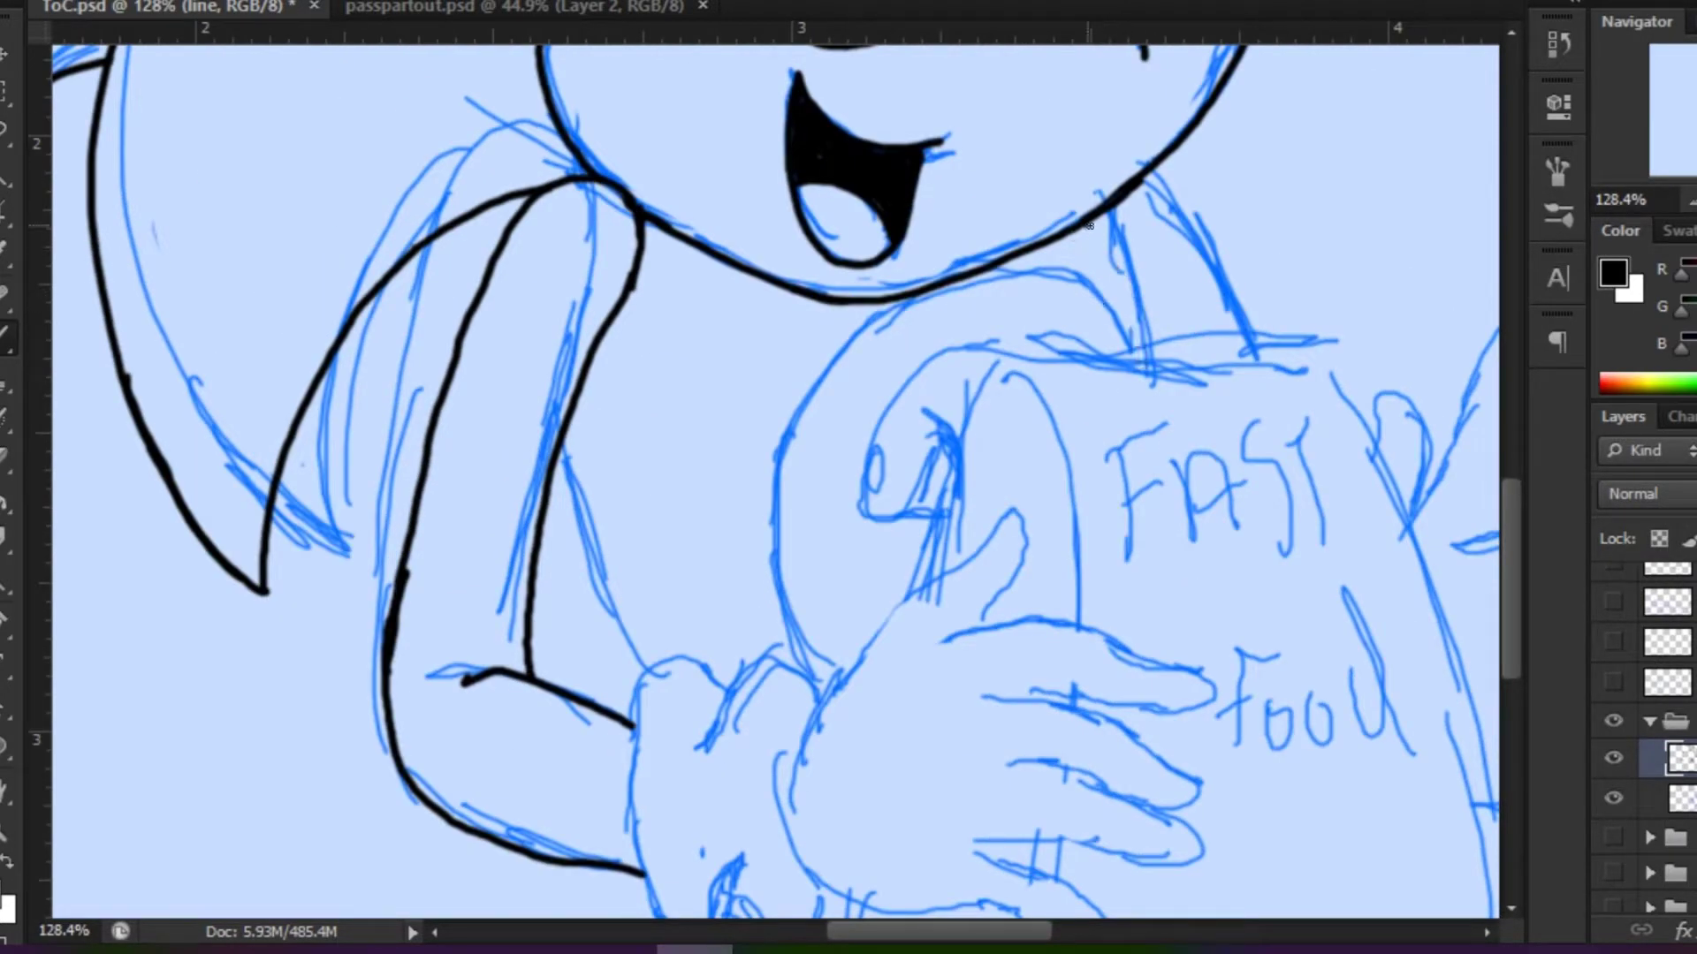
{"action": "left_click_drag", "start_coordinate": [583, 381], "coordinate": [707, 664]}
{"action": "mouse_move", "coordinate": [629, 557]}
{"action": "left_mouse_down"}
{"action": "mouse_move", "coordinate": [610, 668]}
{"action": "mouse_move", "coordinate": [558, 391]}
{"action": "left_mouse_up"}
{"action": "left_click_drag", "start_coordinate": [634, 744], "coordinate": [650, 477]}
{"action": "left_click_drag", "start_coordinate": [615, 536], "coordinate": [760, 499]}
Ink the near gloved hand with its thumb and fingers over the bag.
{"action": "mouse_move", "coordinate": [629, 695]}
{"action": "left_mouse_down"}
{"action": "mouse_move", "coordinate": [773, 703]}
{"action": "mouse_move", "coordinate": [919, 431]}
{"action": "mouse_move", "coordinate": [1144, 488]}
{"action": "mouse_move", "coordinate": [930, 501]}
{"action": "mouse_move", "coordinate": [1127, 645]}
{"action": "mouse_move", "coordinate": [895, 654]}
{"action": "mouse_move", "coordinate": [1091, 785]}
{"action": "left_mouse_up"}
{"action": "key", "text": "ctrl+z"}
{"action": "left_click_drag", "start_coordinate": [910, 635], "coordinate": [1096, 771]}
{"action": "left_click_drag", "start_coordinate": [981, 721], "coordinate": [1091, 782]}
{"action": "left_click_drag", "start_coordinate": [704, 600], "coordinate": [924, 709]}
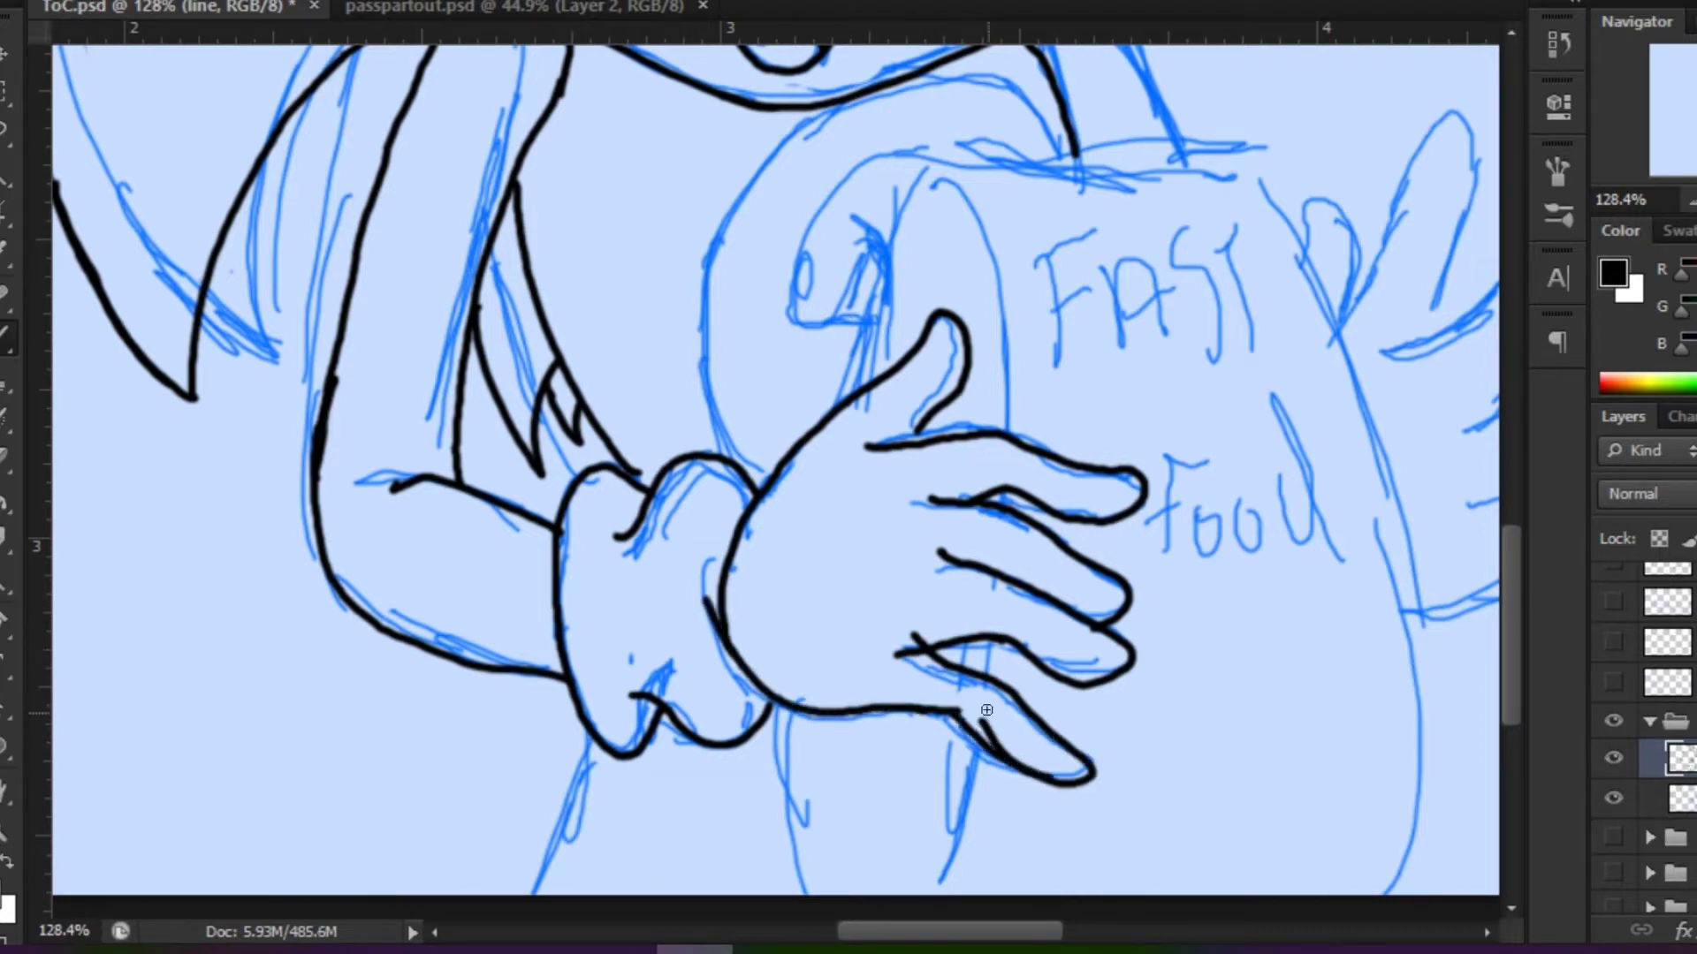
Ink the far arm beneath the chin and the far hand's raised fingers and thumb beside the bag.
{"action": "scroll", "coordinate": [934, 306], "scroll_direction": "up", "scroll_amount": 4}
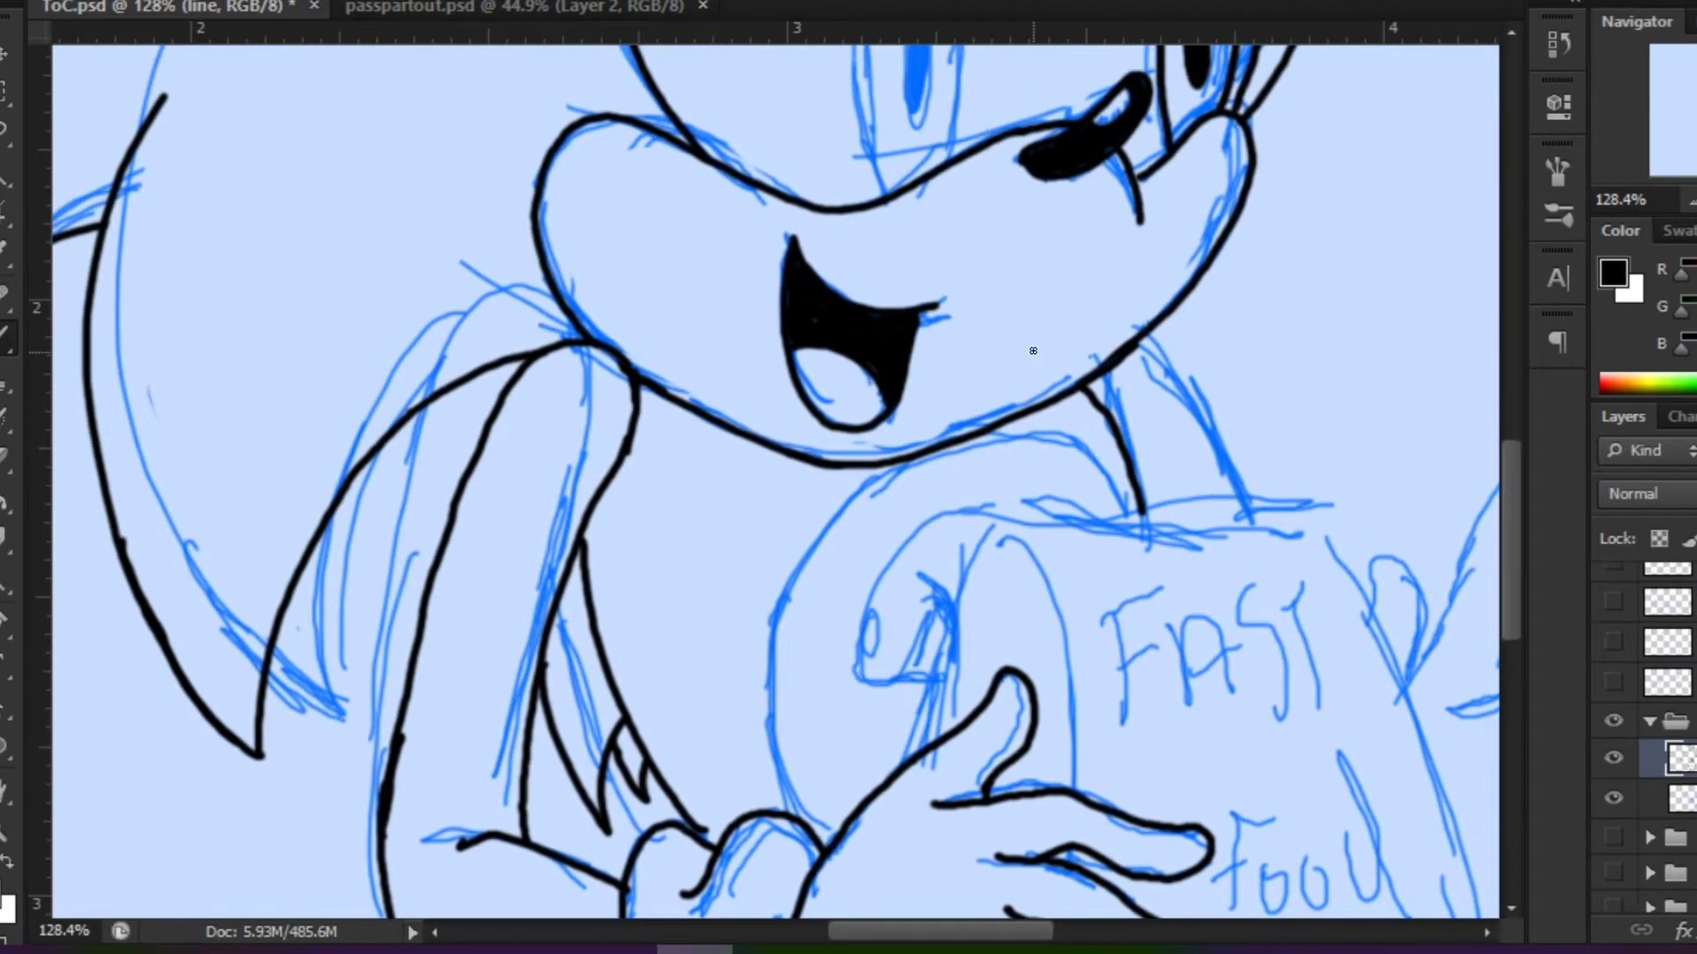
{"action": "left_click_drag", "start_coordinate": [1028, 356], "coordinate": [834, 259]}
{"action": "left_click_drag", "start_coordinate": [1320, 481], "coordinate": [1055, 339]}
{"action": "left_click_drag", "start_coordinate": [1220, 649], "coordinate": [1078, 618]}
{"action": "mouse_move", "coordinate": [1246, 510]}
{"action": "left_mouse_down"}
{"action": "mouse_move", "coordinate": [1269, 436]}
{"action": "mouse_move", "coordinate": [1059, 540]}
{"action": "left_mouse_up"}
{"action": "mouse_move", "coordinate": [1083, 540]}
{"action": "left_mouse_down"}
{"action": "mouse_move", "coordinate": [1206, 340]}
{"action": "mouse_move", "coordinate": [988, 446]}
{"action": "left_mouse_up"}
{"action": "mouse_move", "coordinate": [991, 446]}
{"action": "left_mouse_down"}
{"action": "mouse_move", "coordinate": [1077, 221]}
{"action": "mouse_move", "coordinate": [937, 434]}
{"action": "left_mouse_up"}
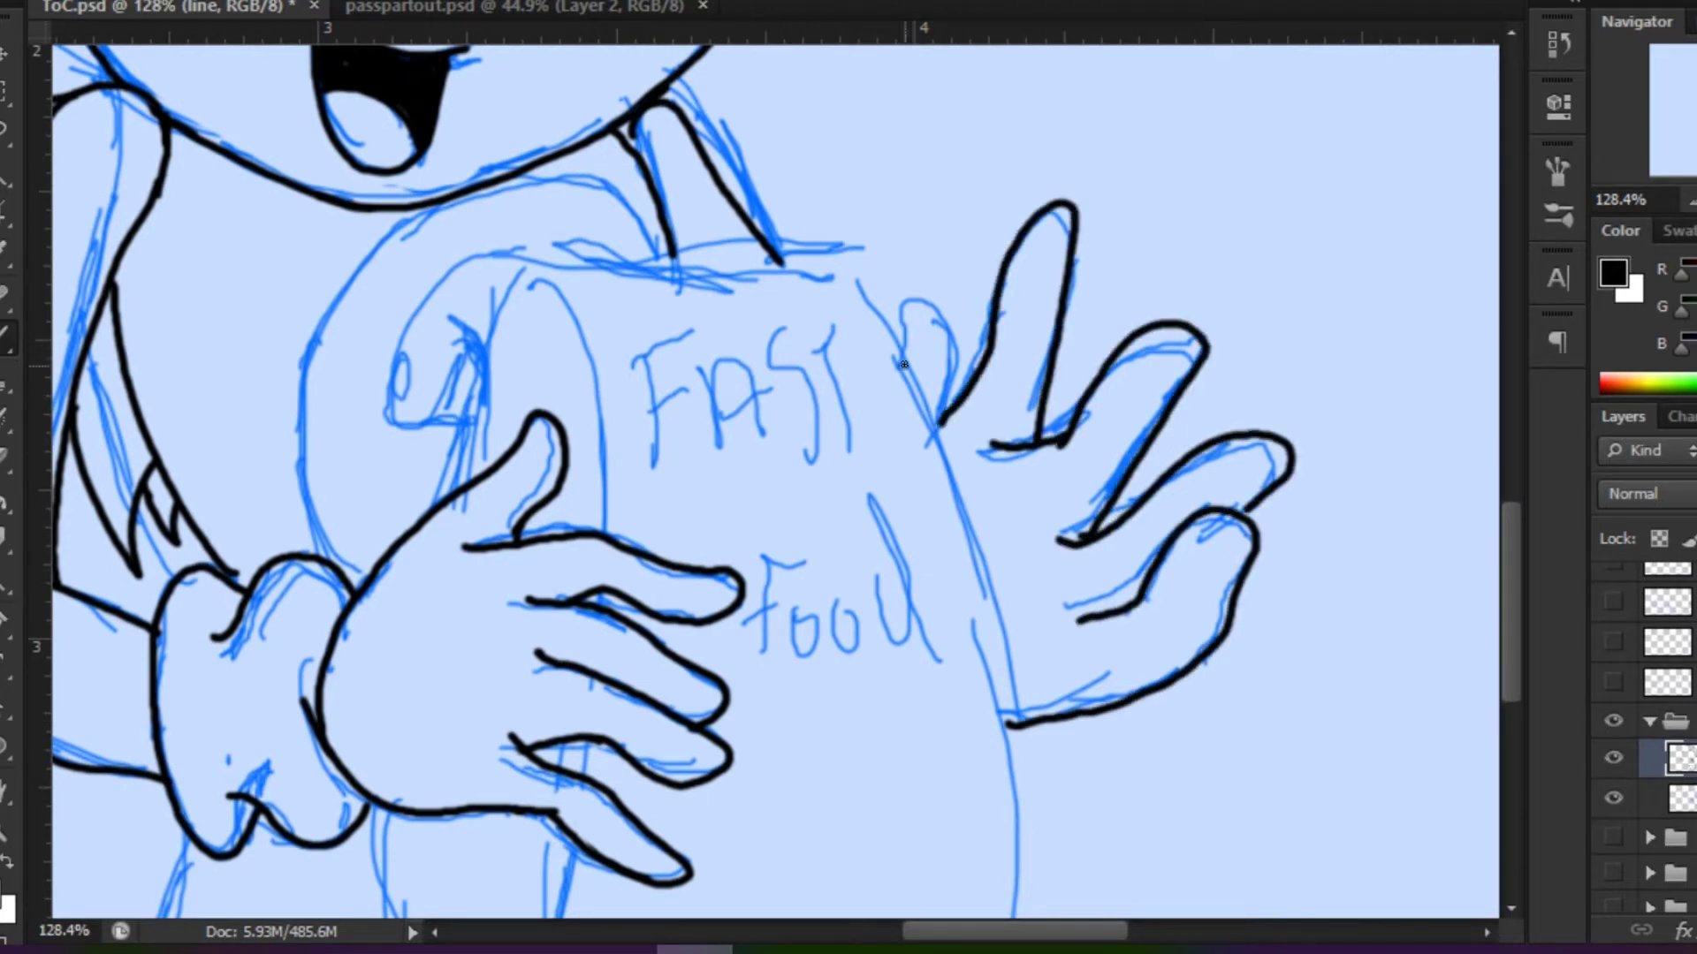
{"action": "left_click_drag", "start_coordinate": [903, 367], "coordinate": [939, 438]}
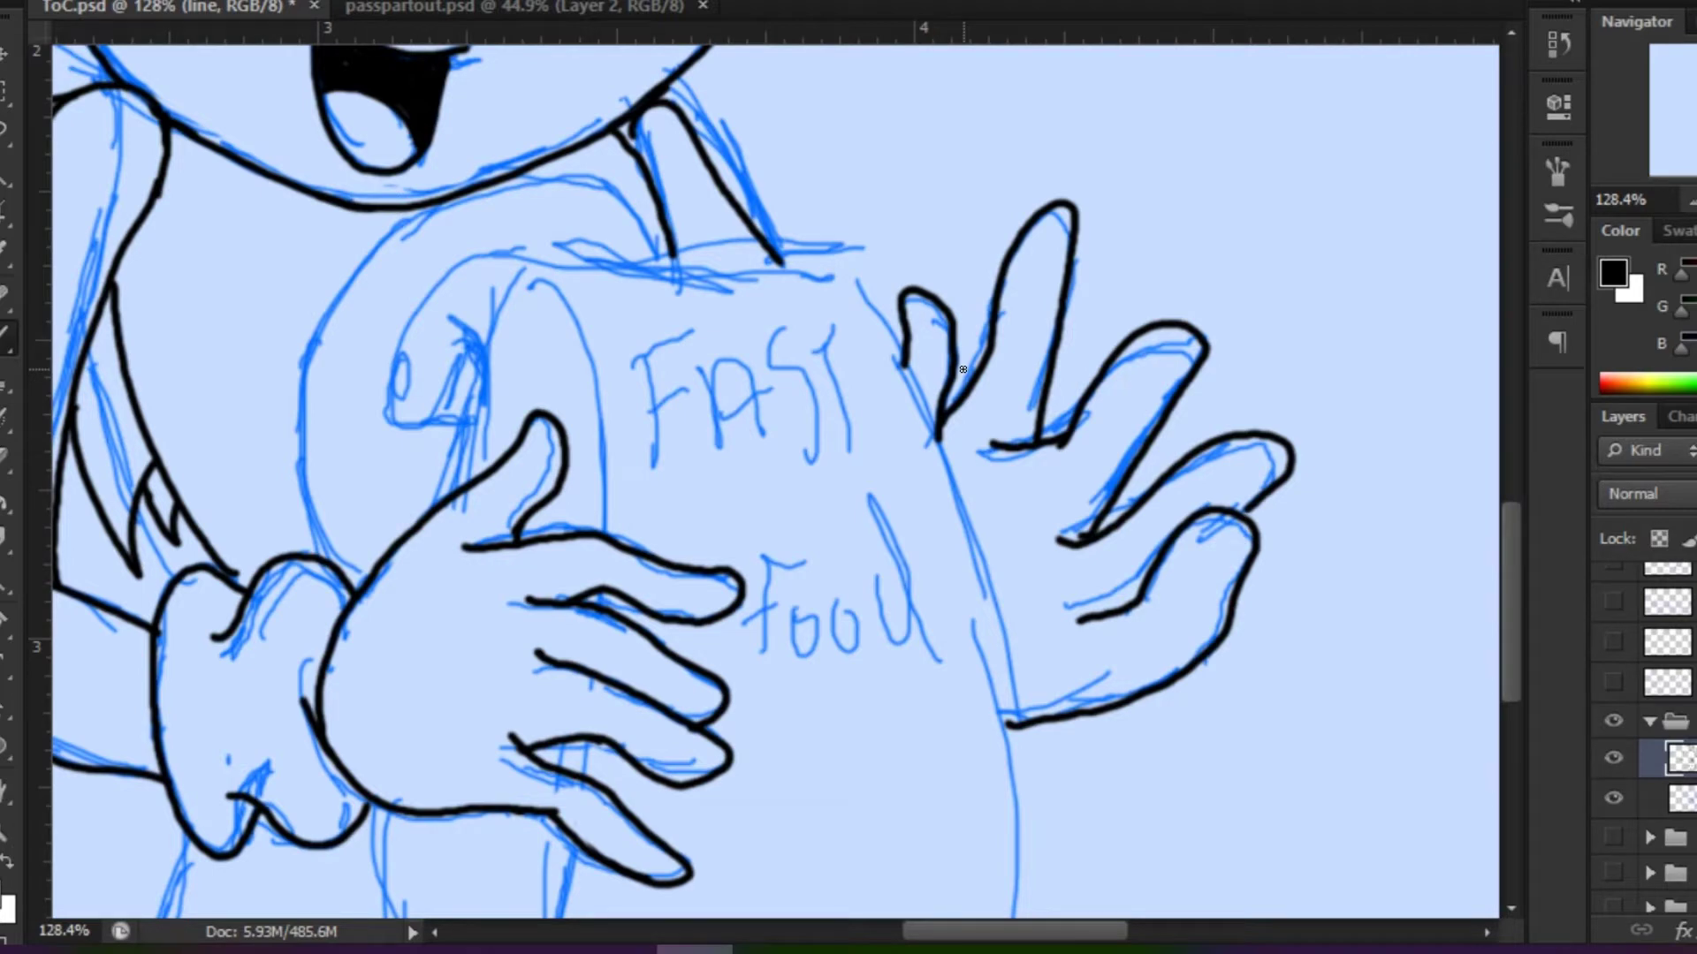
Ink the paper bag's sides, top edge and folded side around the near hand.
{"action": "mouse_move", "coordinate": [841, 263]}
{"action": "left_mouse_down"}
{"action": "mouse_move", "coordinate": [937, 432]}
{"action": "mouse_move", "coordinate": [1017, 892]}
{"action": "left_mouse_up"}
{"action": "mouse_move", "coordinate": [972, 840]}
{"action": "left_mouse_down"}
{"action": "mouse_move", "coordinate": [981, 495]}
{"action": "mouse_move", "coordinate": [999, 663]}
{"action": "left_mouse_up"}
{"action": "left_click_drag", "start_coordinate": [393, 477], "coordinate": [424, 659]}
{"action": "left_click_drag", "start_coordinate": [584, 508], "coordinate": [522, 658]}
{"action": "left_click_drag", "start_coordinate": [495, 575], "coordinate": [506, 742]}
{"action": "mouse_move", "coordinate": [544, 115]}
{"action": "left_mouse_down"}
{"action": "mouse_move", "coordinate": [618, 348]}
{"action": "mouse_move", "coordinate": [652, 532]}
{"action": "left_mouse_up"}
{"action": "mouse_move", "coordinate": [500, 336]}
{"action": "left_mouse_down"}
{"action": "mouse_move", "coordinate": [531, 379]}
{"action": "mouse_move", "coordinate": [470, 521]}
{"action": "left_mouse_up"}
{"action": "mouse_move", "coordinate": [466, 431]}
{"action": "left_mouse_down"}
{"action": "mouse_move", "coordinate": [751, 281]}
{"action": "mouse_move", "coordinate": [912, 307]}
{"action": "left_mouse_up"}
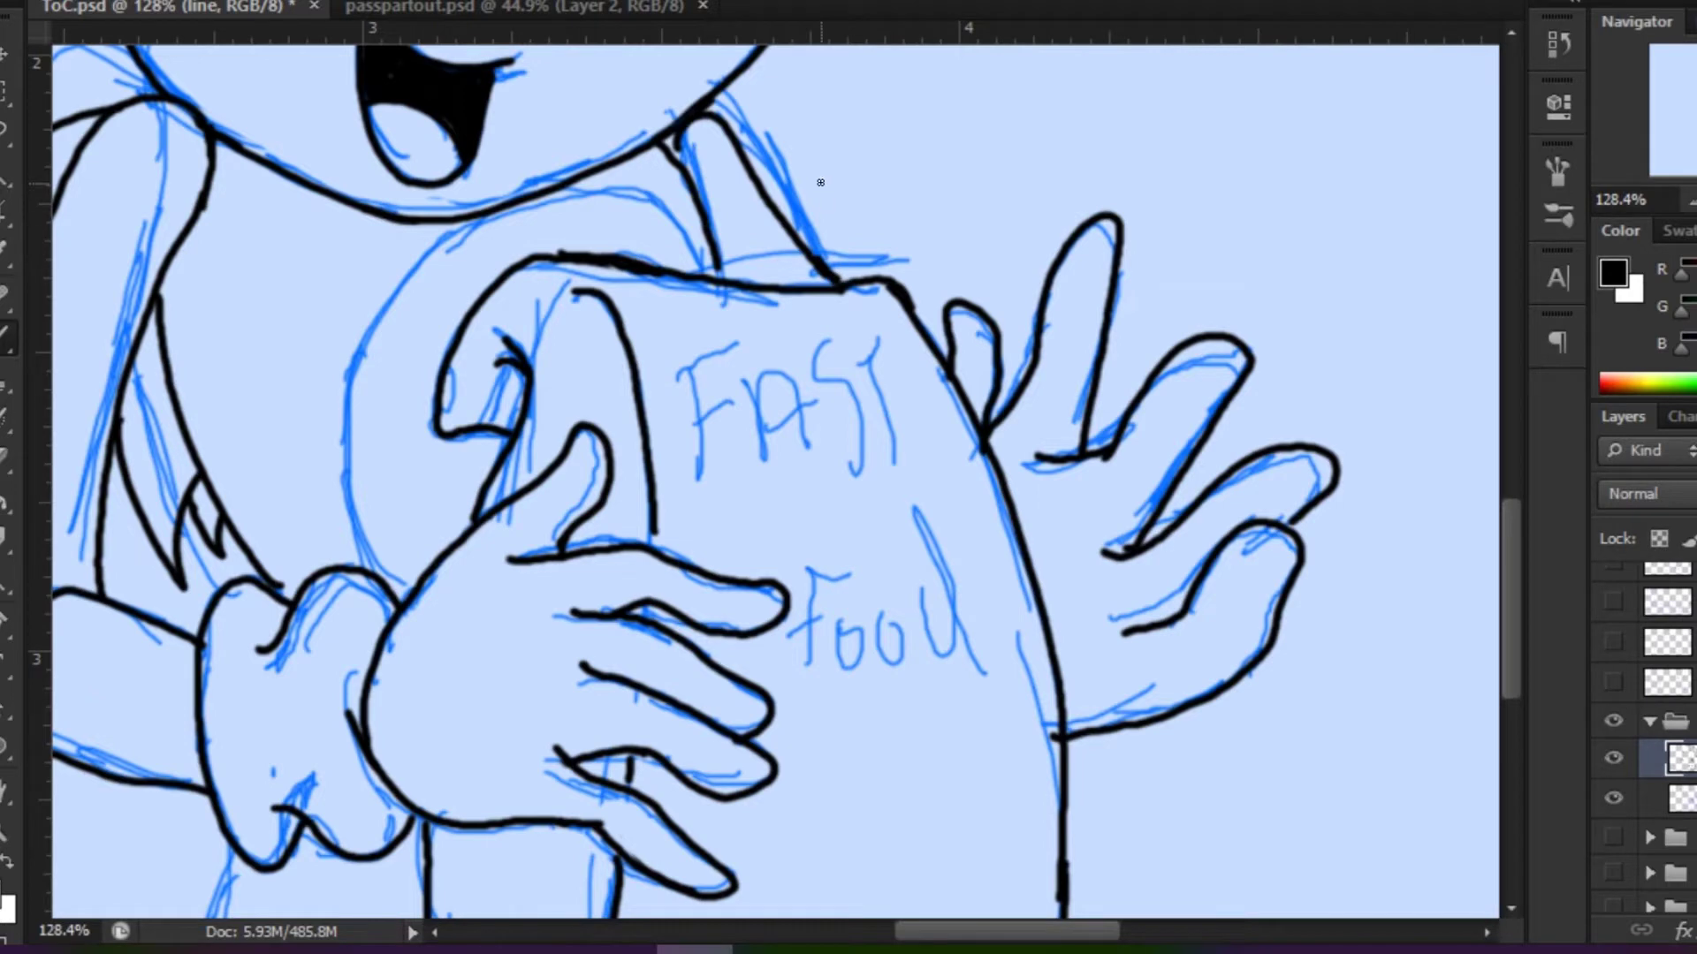
Ink the near eye's tall oval and fill its pupil black.
{"action": "left_click_drag", "start_coordinate": [821, 182], "coordinate": [1098, 889]}
{"action": "left_click_drag", "start_coordinate": [767, 335], "coordinate": [738, 658]}
{"action": "left_click_drag", "start_coordinate": [782, 329], "coordinate": [806, 618]}
{"action": "left_click_drag", "start_coordinate": [773, 469], "coordinate": [780, 544]}
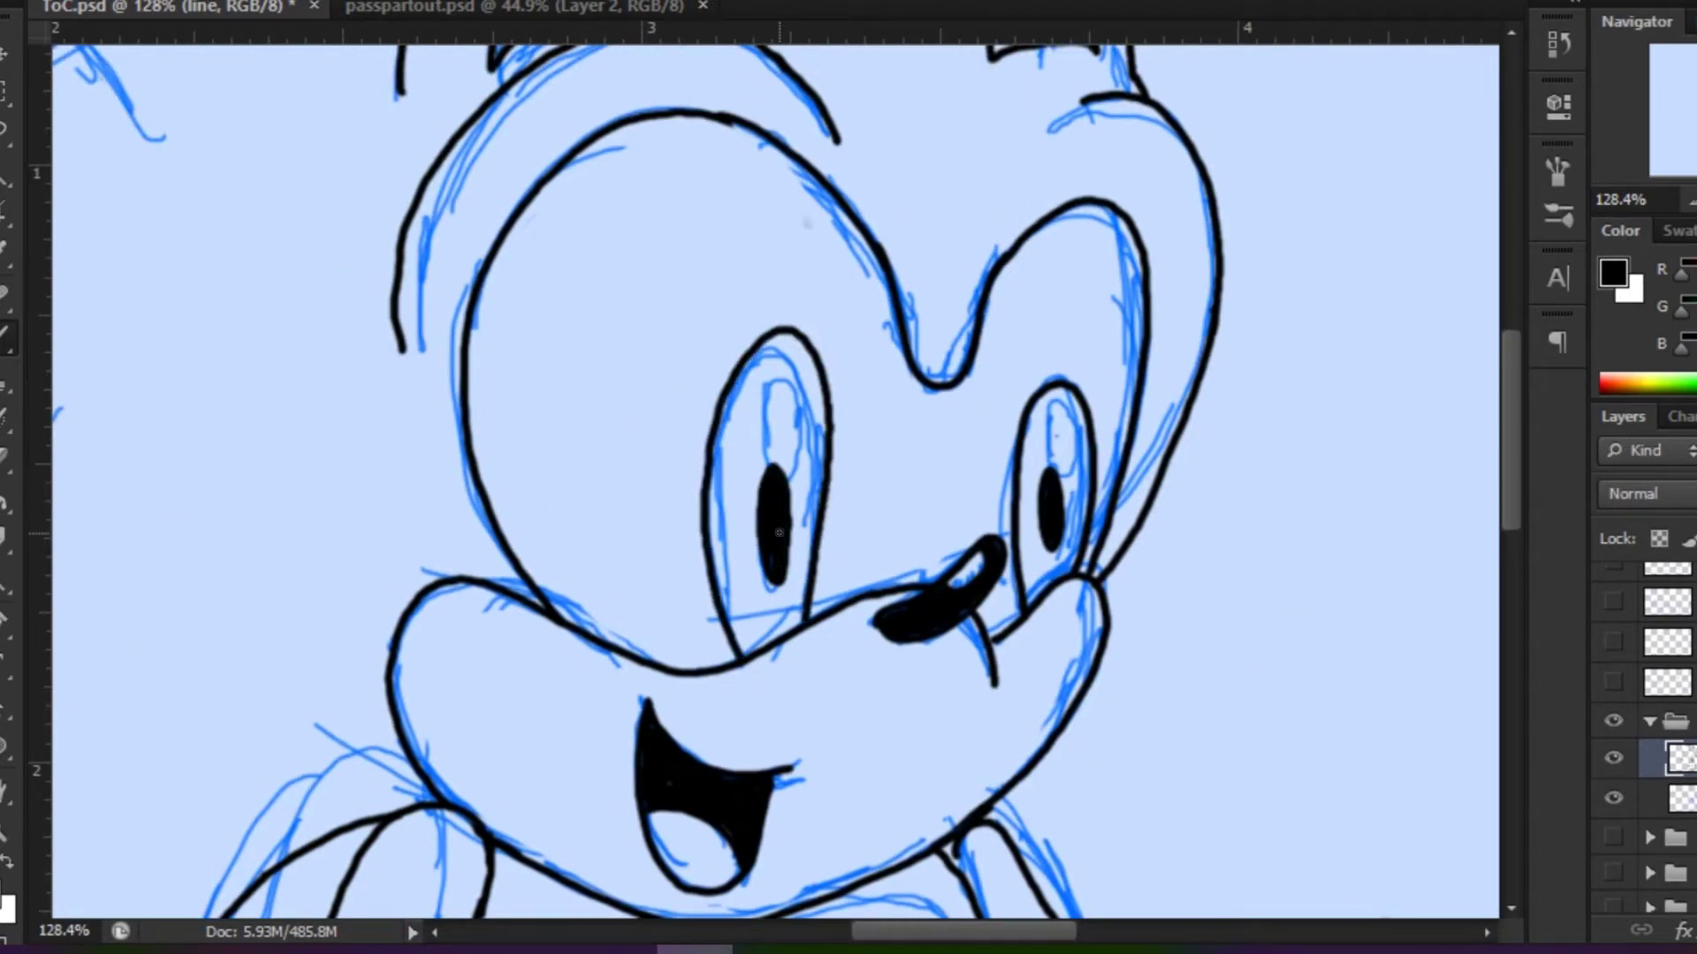
Ink the lettering FAST food on the front of the bag.
{"action": "scroll", "coordinate": [776, 482], "scroll_direction": "up", "scroll_amount": 3}
{"action": "mouse_move", "coordinate": [408, 214]}
{"action": "left_mouse_down"}
{"action": "mouse_move", "coordinate": [334, 425]}
{"action": "mouse_move", "coordinate": [530, 265]}
{"action": "left_mouse_up"}
{"action": "left_click_drag", "start_coordinate": [565, 247], "coordinate": [638, 426]}
{"action": "left_click_drag", "start_coordinate": [556, 568], "coordinate": [482, 729]}
{"action": "mouse_move", "coordinate": [654, 672]}
{"action": "left_mouse_down"}
{"action": "mouse_move", "coordinate": [634, 633]}
{"action": "mouse_move", "coordinate": [659, 658]}
{"action": "left_mouse_up"}
{"action": "left_click_drag", "start_coordinate": [729, 610], "coordinate": [707, 694]}
{"action": "left_click_drag", "start_coordinate": [685, 466], "coordinate": [786, 703]}
Hide the blue sketch and add a layer named color between the line art and the sketch.
{"action": "scroll", "coordinate": [776, 482], "scroll_direction": "down", "scroll_amount": 5}
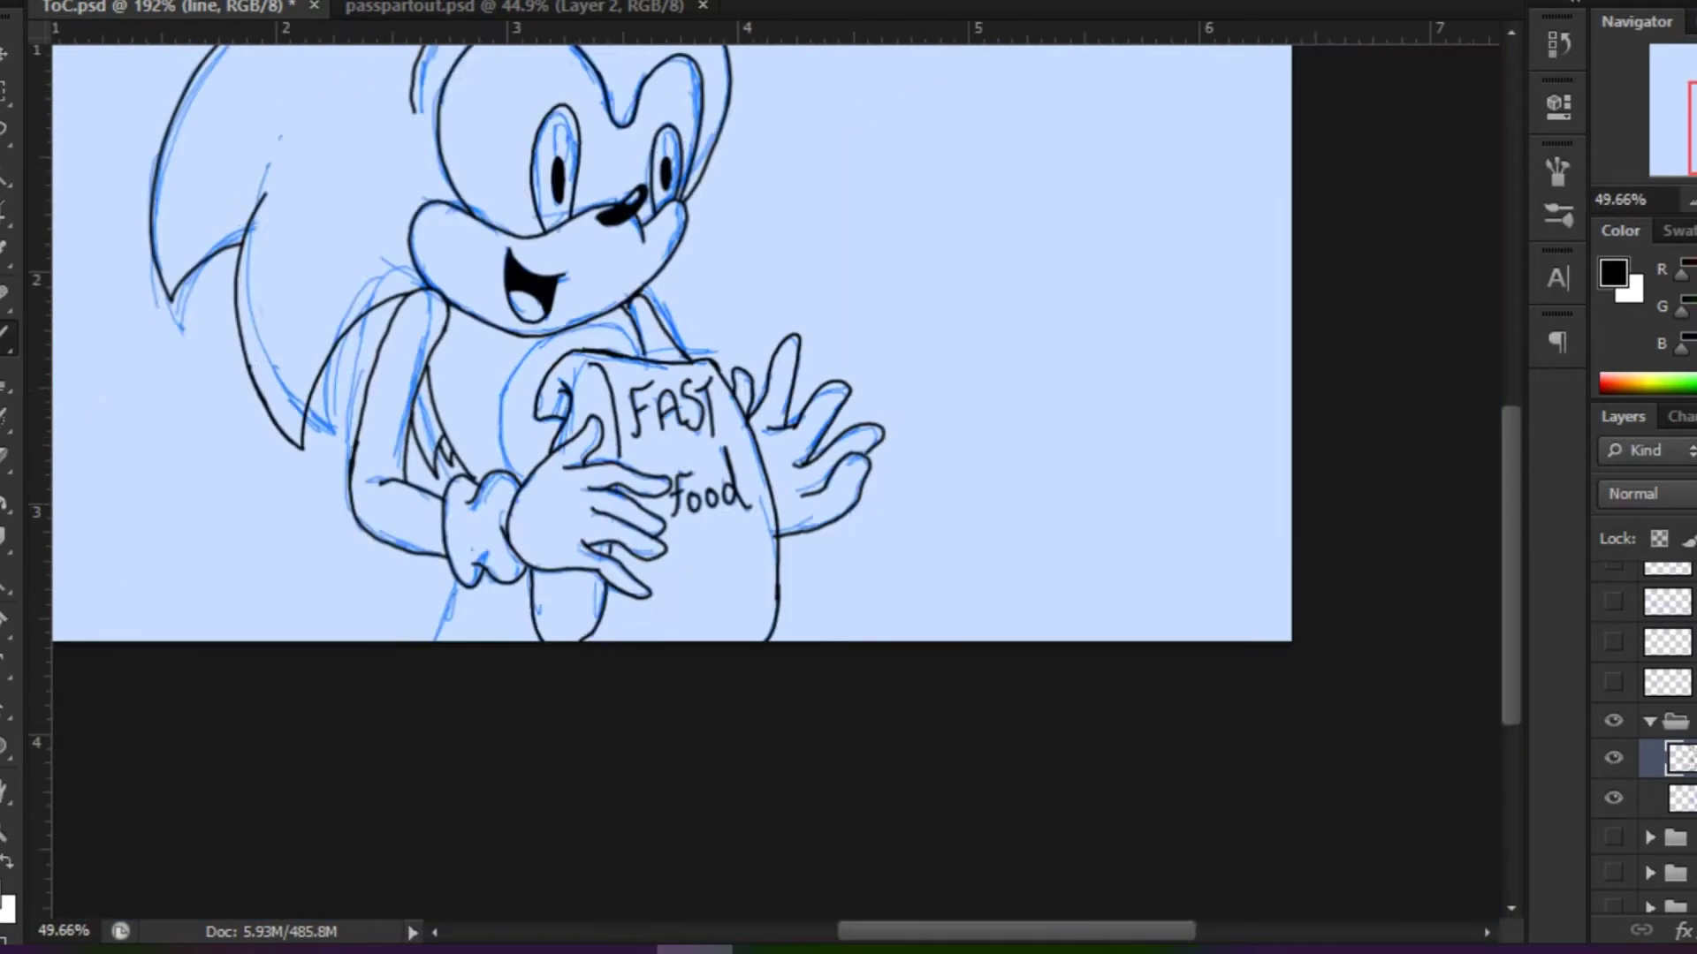
{"action": "left_click", "coordinate": [1614, 798]}
{"action": "left_click", "coordinate": [1635, 800]}
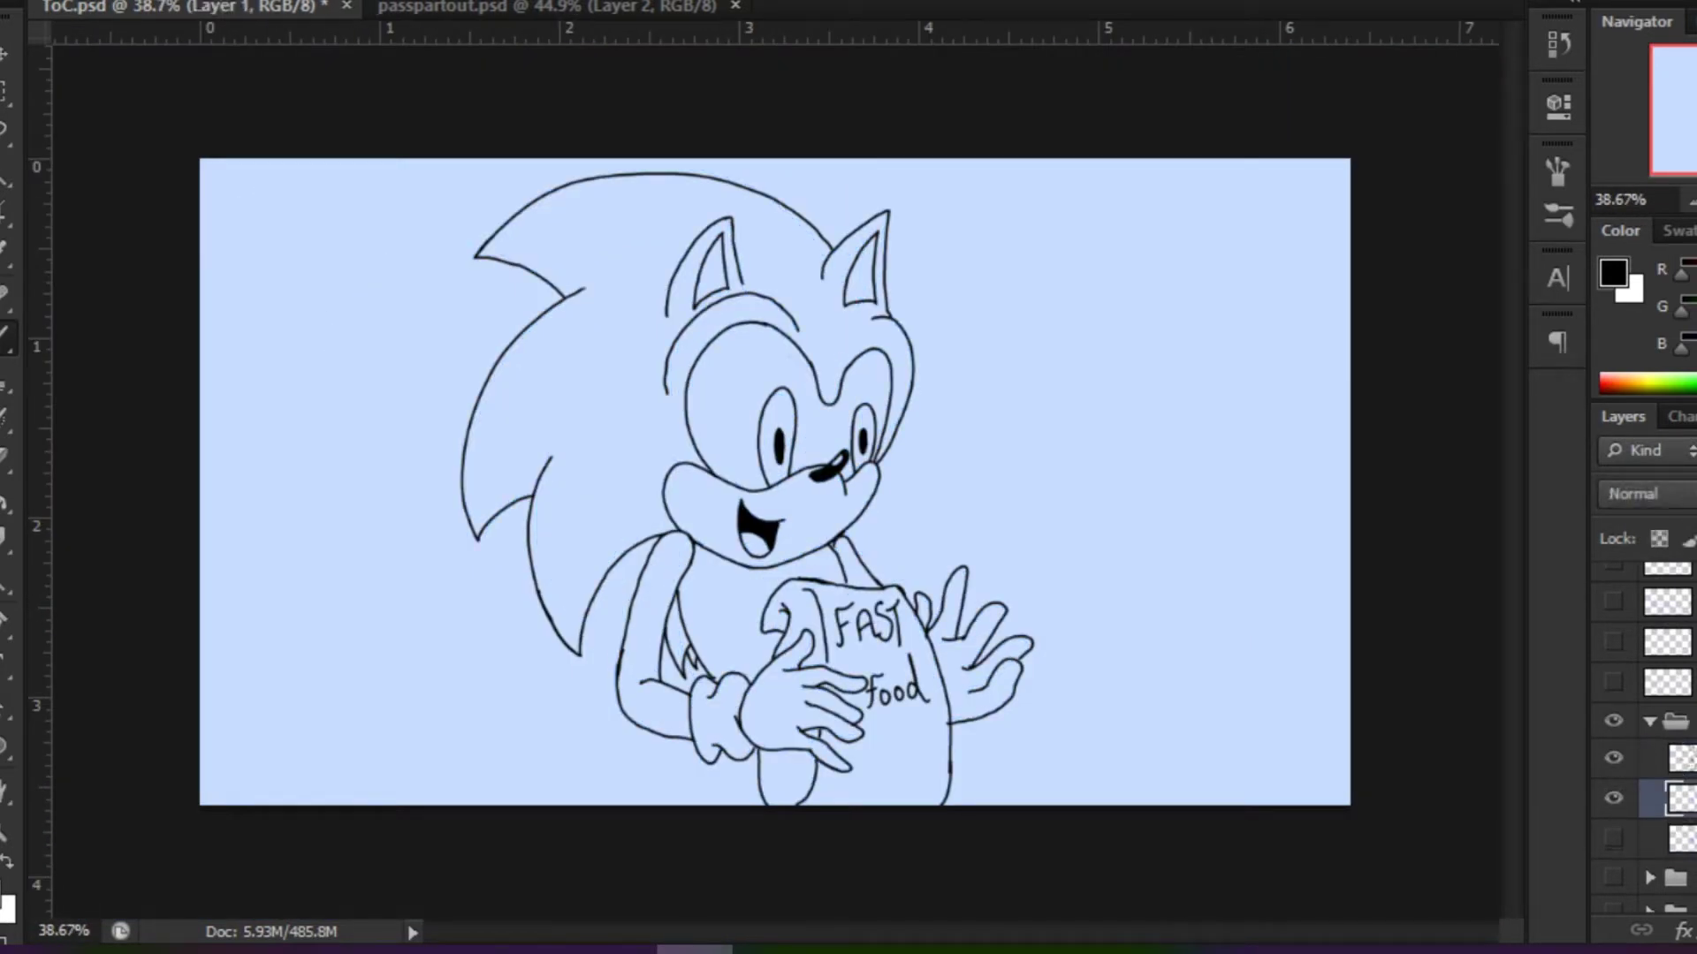
{"action": "left_click", "coordinate": [1655, 586]}
Show the sketch again, ink the missing belly curve and leg line, and hide the sketch.
{"action": "left_click", "coordinate": [1614, 838]}
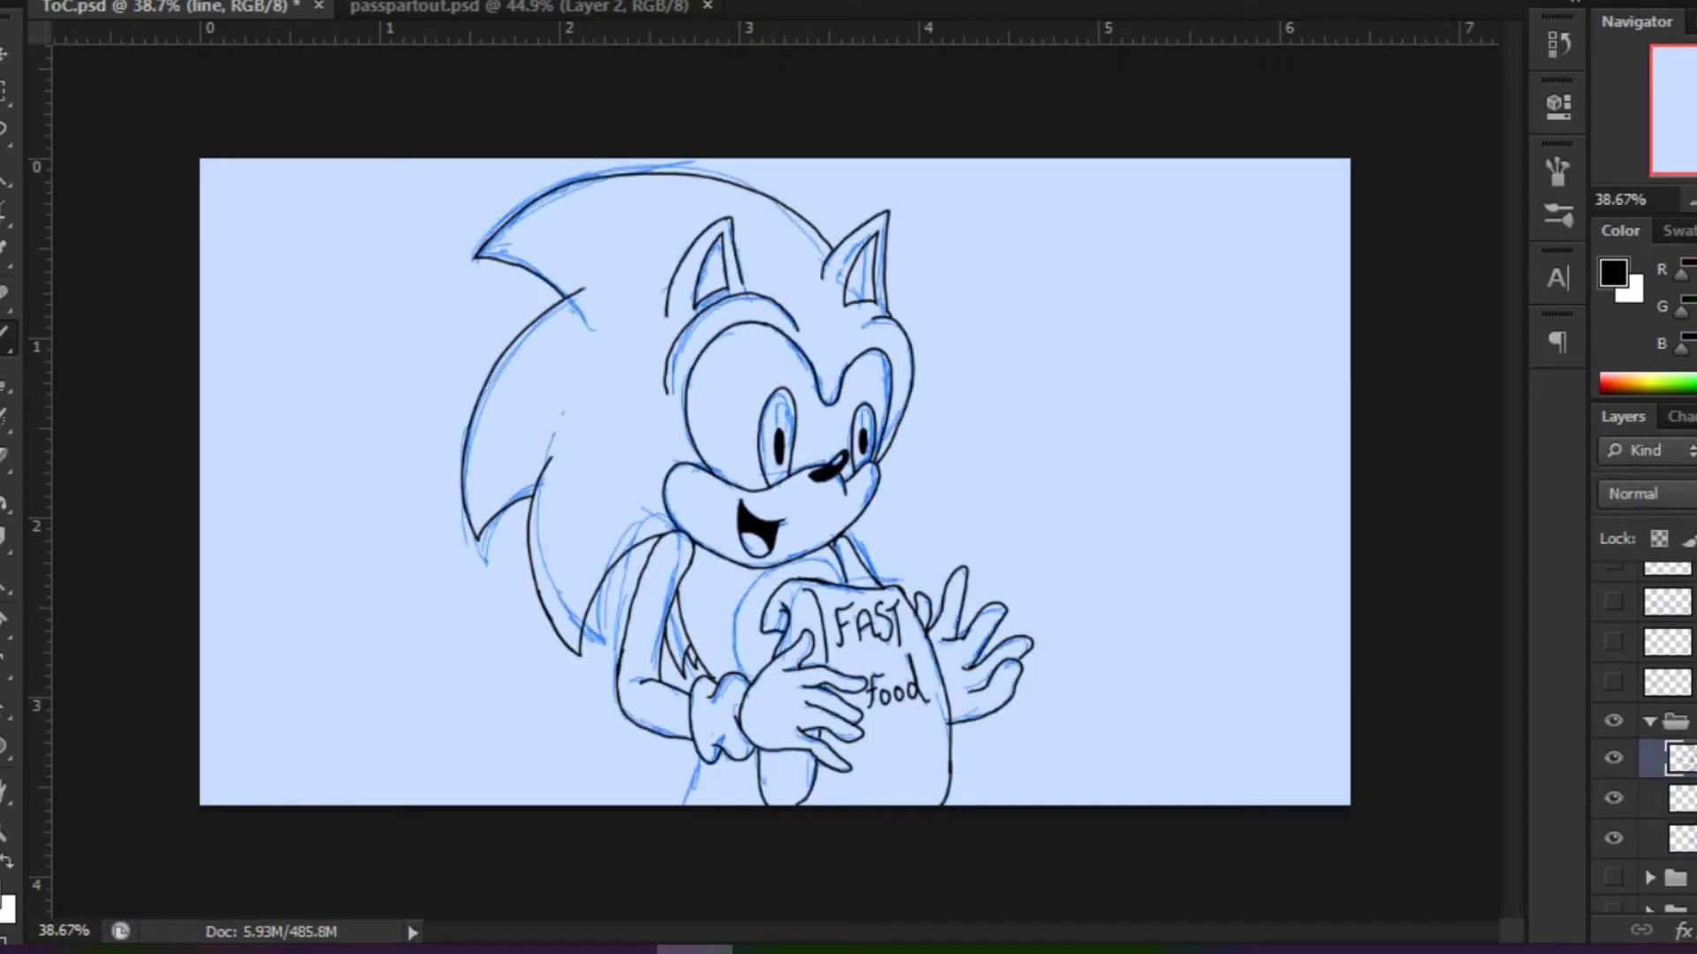
{"action": "scroll", "coordinate": [635, 769], "scroll_direction": "up", "scroll_amount": 5}
{"action": "mouse_move", "coordinate": [1264, 98]}
{"action": "left_mouse_down"}
{"action": "mouse_move", "coordinate": [1263, 745]}
{"action": "mouse_move", "coordinate": [1475, 410]}
{"action": "mouse_move", "coordinate": [1381, 106]}
{"action": "mouse_move", "coordinate": [1324, 276]}
{"action": "left_mouse_up"}
{"action": "left_click", "coordinate": [1614, 839]}
{"action": "key", "text": "ctrl+r"}
{"action": "left_click_drag", "start_coordinate": [1220, 533], "coordinate": [1234, 895]}
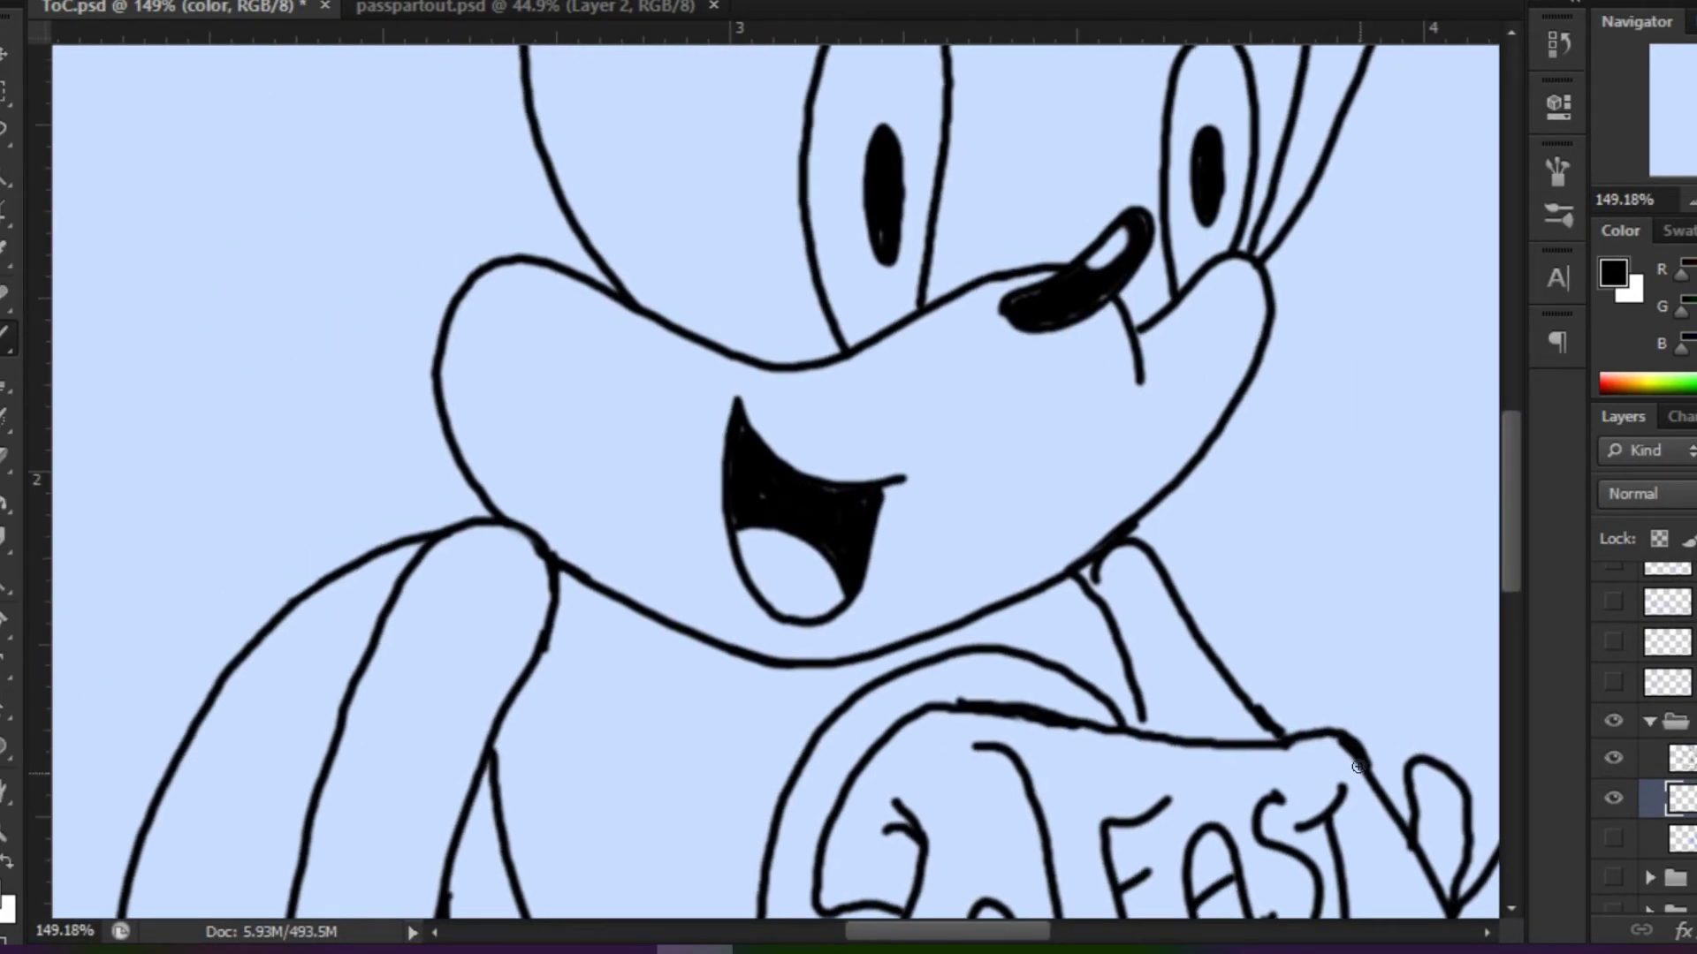
{"action": "key", "text": "alt+bracketright"}
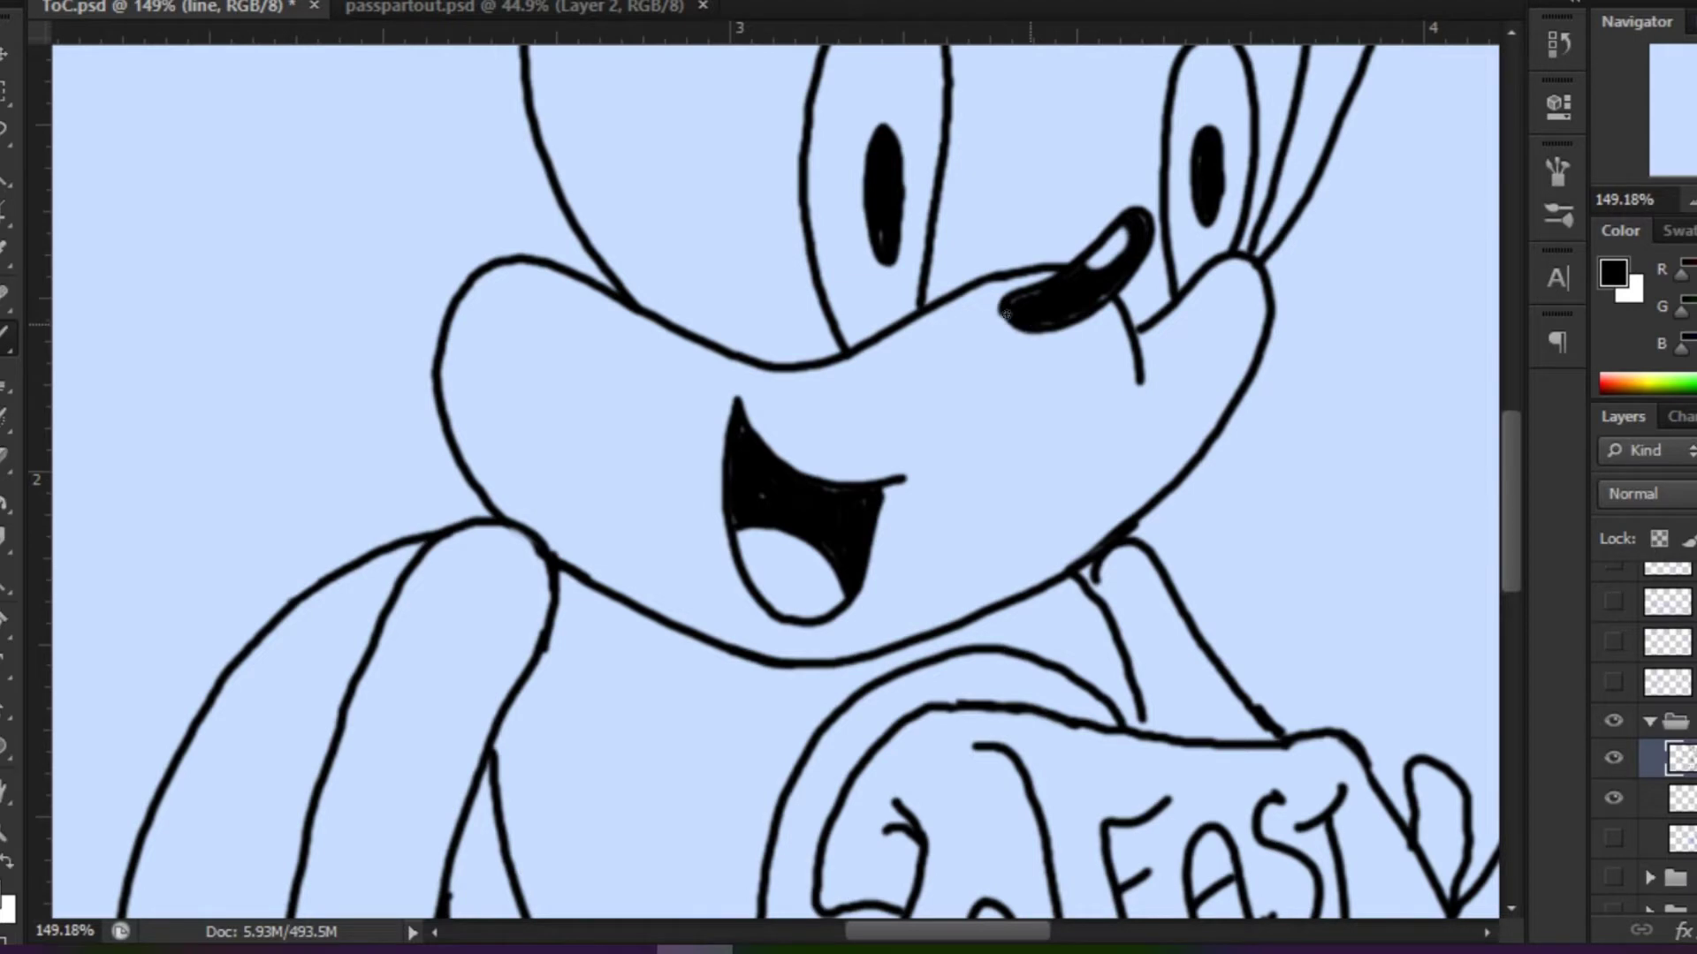
{"action": "scroll", "coordinate": [1006, 315], "scroll_direction": "up", "scroll_amount": 7}
{"action": "scroll", "coordinate": [1288, 149], "scroll_direction": "down", "scroll_amount": 2}
Fill the head, quills and torso with pure blue on the color layer.
{"action": "key", "text": "alt+bracketleft"}
{"action": "key", "text": "ctrl+0"}
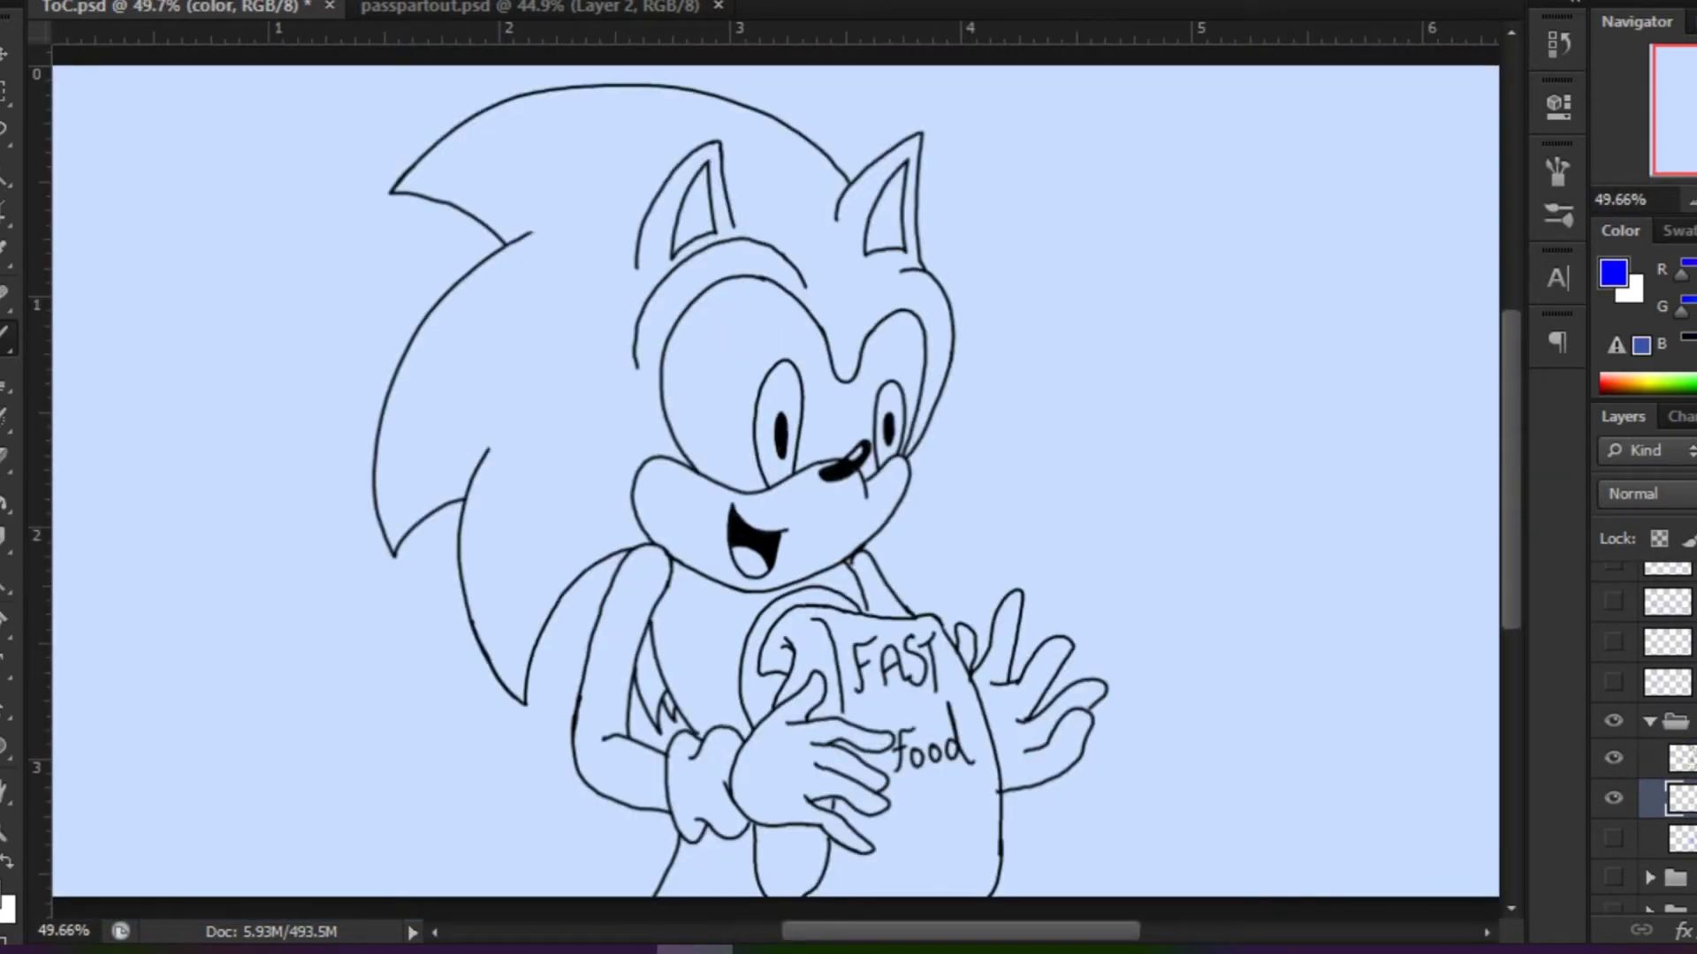
{"action": "key", "text": "w"}
{"action": "left_click", "coordinate": [1223, 451]}
{"action": "key", "text": "Return"}
{"action": "key", "text": "alt+BackSpace"}
{"action": "key", "text": "ctrl+d"}
Paint the far arm peach, clean up its line work near the chin and start coloring the belly's corner.
{"action": "scroll", "coordinate": [1333, 334], "scroll_direction": "up", "scroll_amount": 5}
{"action": "mouse_move", "coordinate": [1003, 552]}
{"action": "left_mouse_down"}
{"action": "mouse_move", "coordinate": [1117, 568]}
{"action": "mouse_move", "coordinate": [966, 348]}
{"action": "mouse_move", "coordinate": [999, 428]}
{"action": "mouse_move", "coordinate": [972, 512]}
{"action": "mouse_move", "coordinate": [1078, 530]}
{"action": "mouse_move", "coordinate": [981, 371]}
{"action": "mouse_move", "coordinate": [990, 410]}
{"action": "left_mouse_up"}
{"action": "key", "text": "alt+bracketright"}
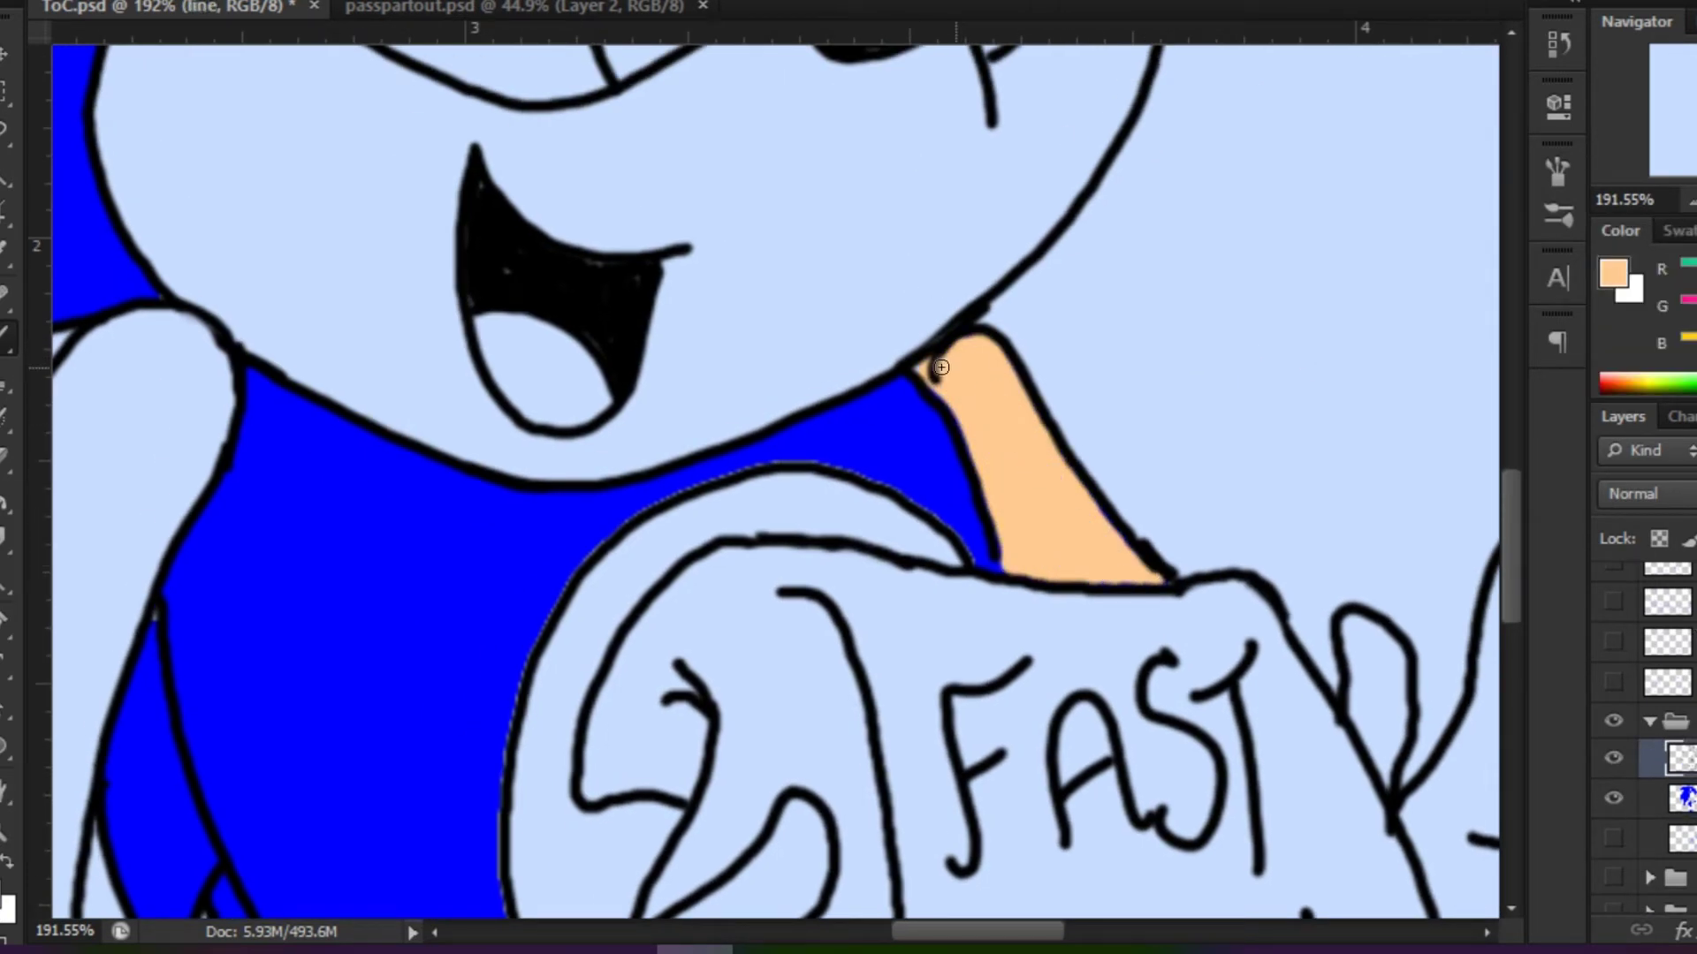
{"action": "key", "text": "alt+bracketleft"}
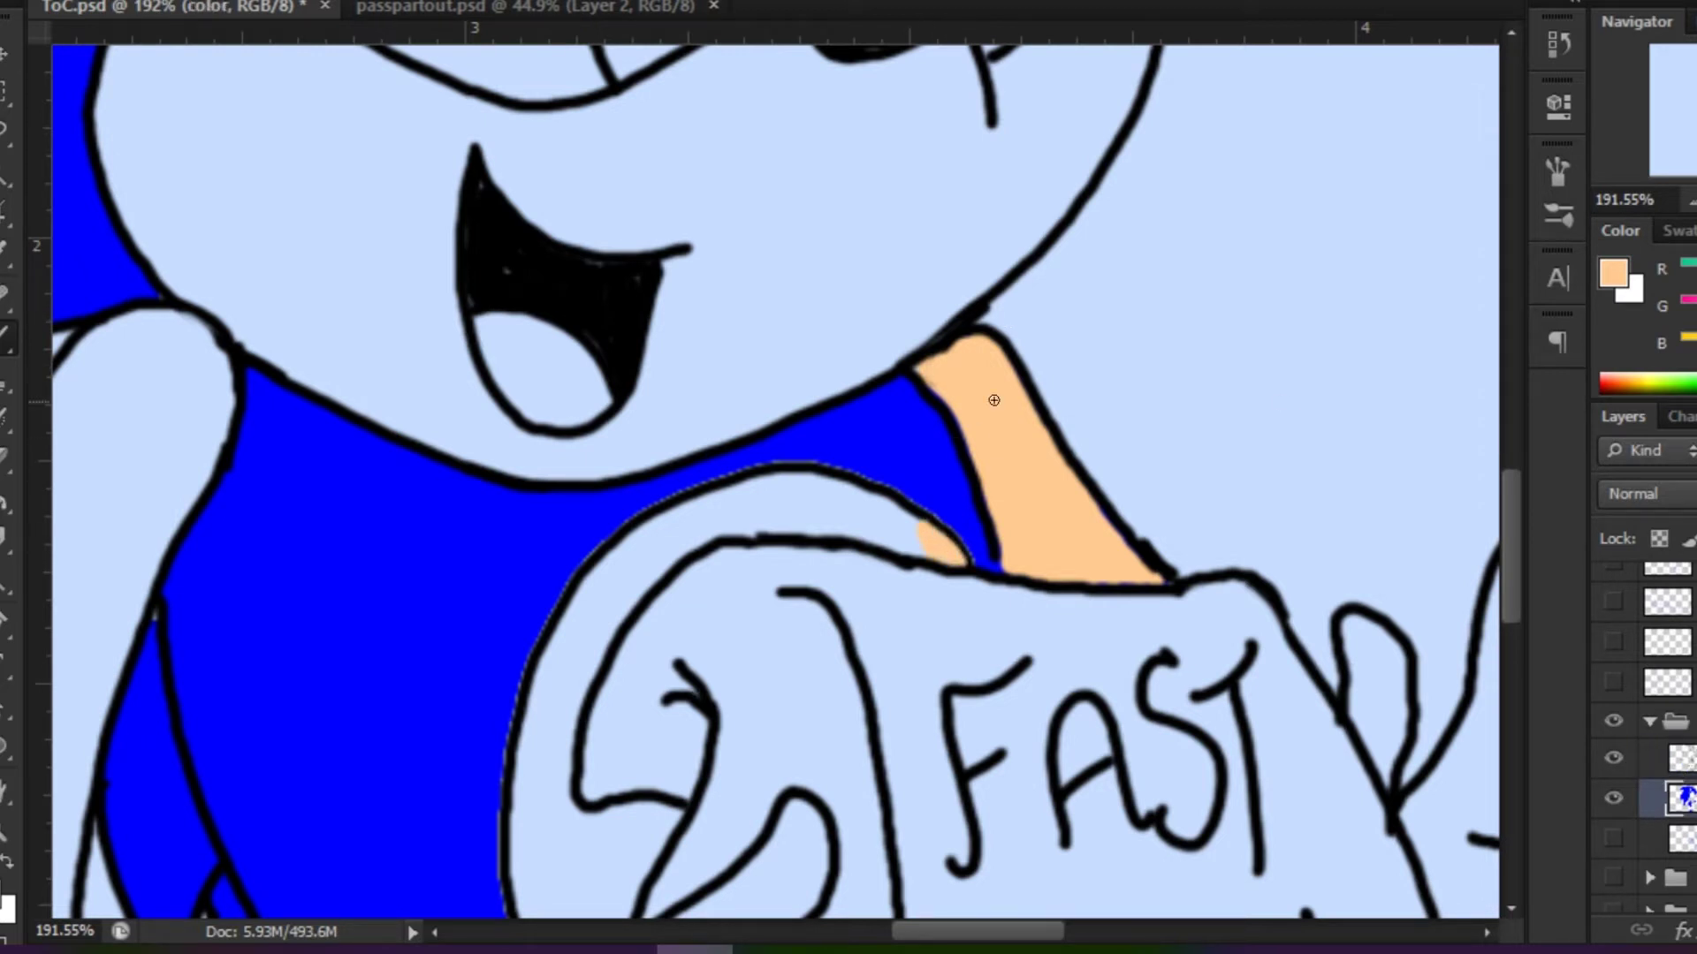
{"action": "scroll", "coordinate": [994, 401], "scroll_direction": "down", "scroll_amount": 2}
{"action": "scroll", "coordinate": [994, 400], "scroll_direction": "left", "scroll_amount": 4}
{"action": "left_click_drag", "start_coordinate": [895, 811], "coordinate": [875, 759]}
Redraw the belly curve around the bag in black on the line layer, with the color hidden and the sketch shown.
{"action": "left_click", "coordinate": [1614, 798]}
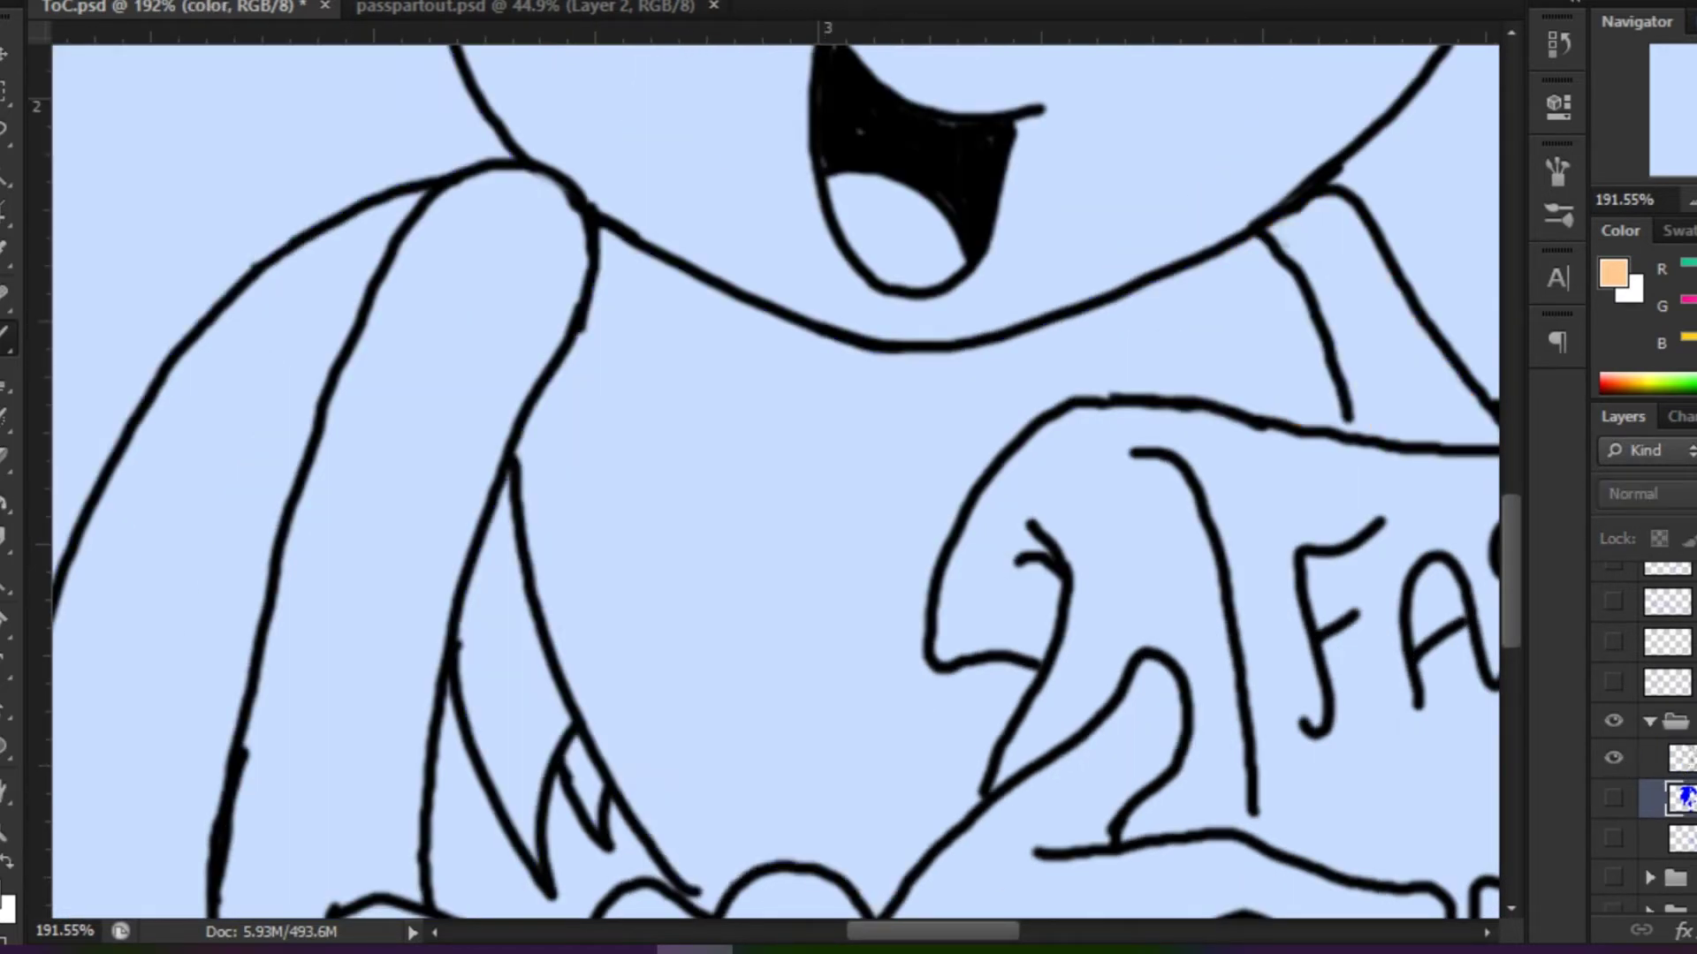
{"action": "scroll", "coordinate": [776, 477], "scroll_direction": "down", "scroll_amount": 5}
{"action": "left_click", "coordinate": [1614, 837]}
{"action": "key", "text": "alt+bracketright"}
{"action": "key", "text": "d"}
{"action": "mouse_move", "coordinate": [60, 435]}
{"action": "left_mouse_down"}
{"action": "mouse_move", "coordinate": [793, 775]}
{"action": "mouse_move", "coordinate": [811, 763]}
{"action": "left_mouse_up"}
{"action": "left_click_drag", "start_coordinate": [725, 331], "coordinate": [455, 583]}
{"action": "key", "text": "ctrl+z"}
{"action": "mouse_move", "coordinate": [503, 429]}
{"action": "left_mouse_down"}
{"action": "mouse_move", "coordinate": [416, 897]}
{"action": "mouse_move", "coordinate": [852, 425]}
{"action": "mouse_move", "coordinate": [461, 455]}
{"action": "left_mouse_up"}
{"action": "key", "text": "ctrl+z"}
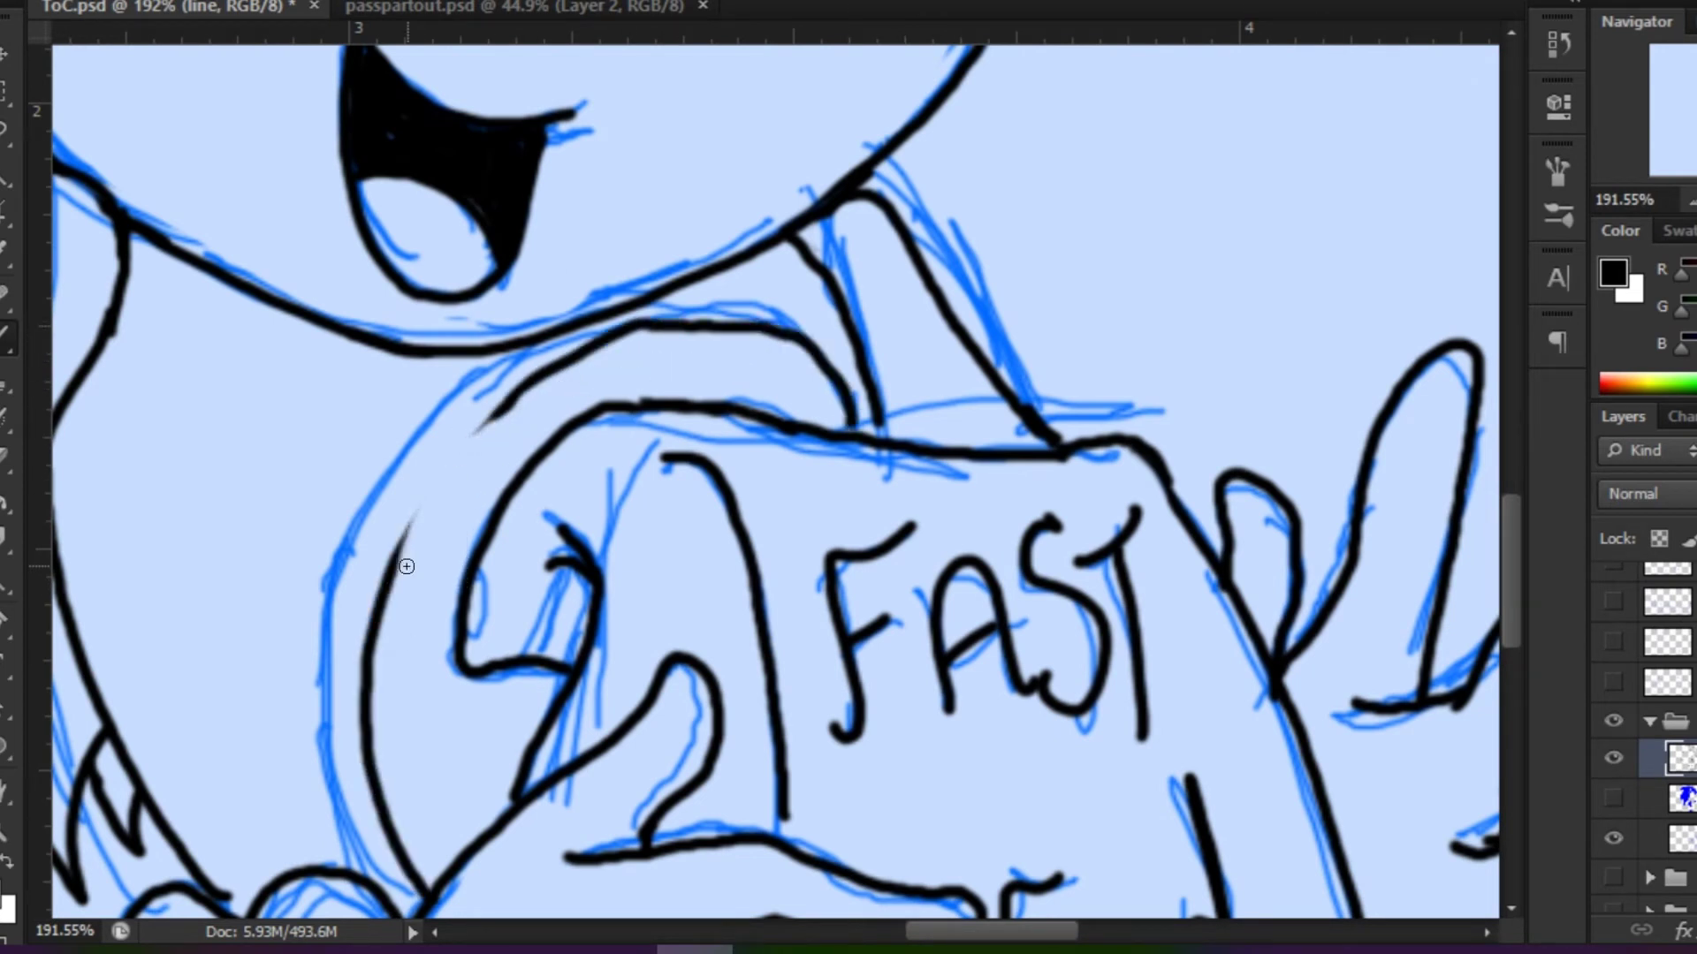
{"action": "left_click_drag", "start_coordinate": [408, 541], "coordinate": [530, 390]}
{"action": "scroll", "coordinate": [893, 369], "scroll_direction": "down", "scroll_amount": 2}
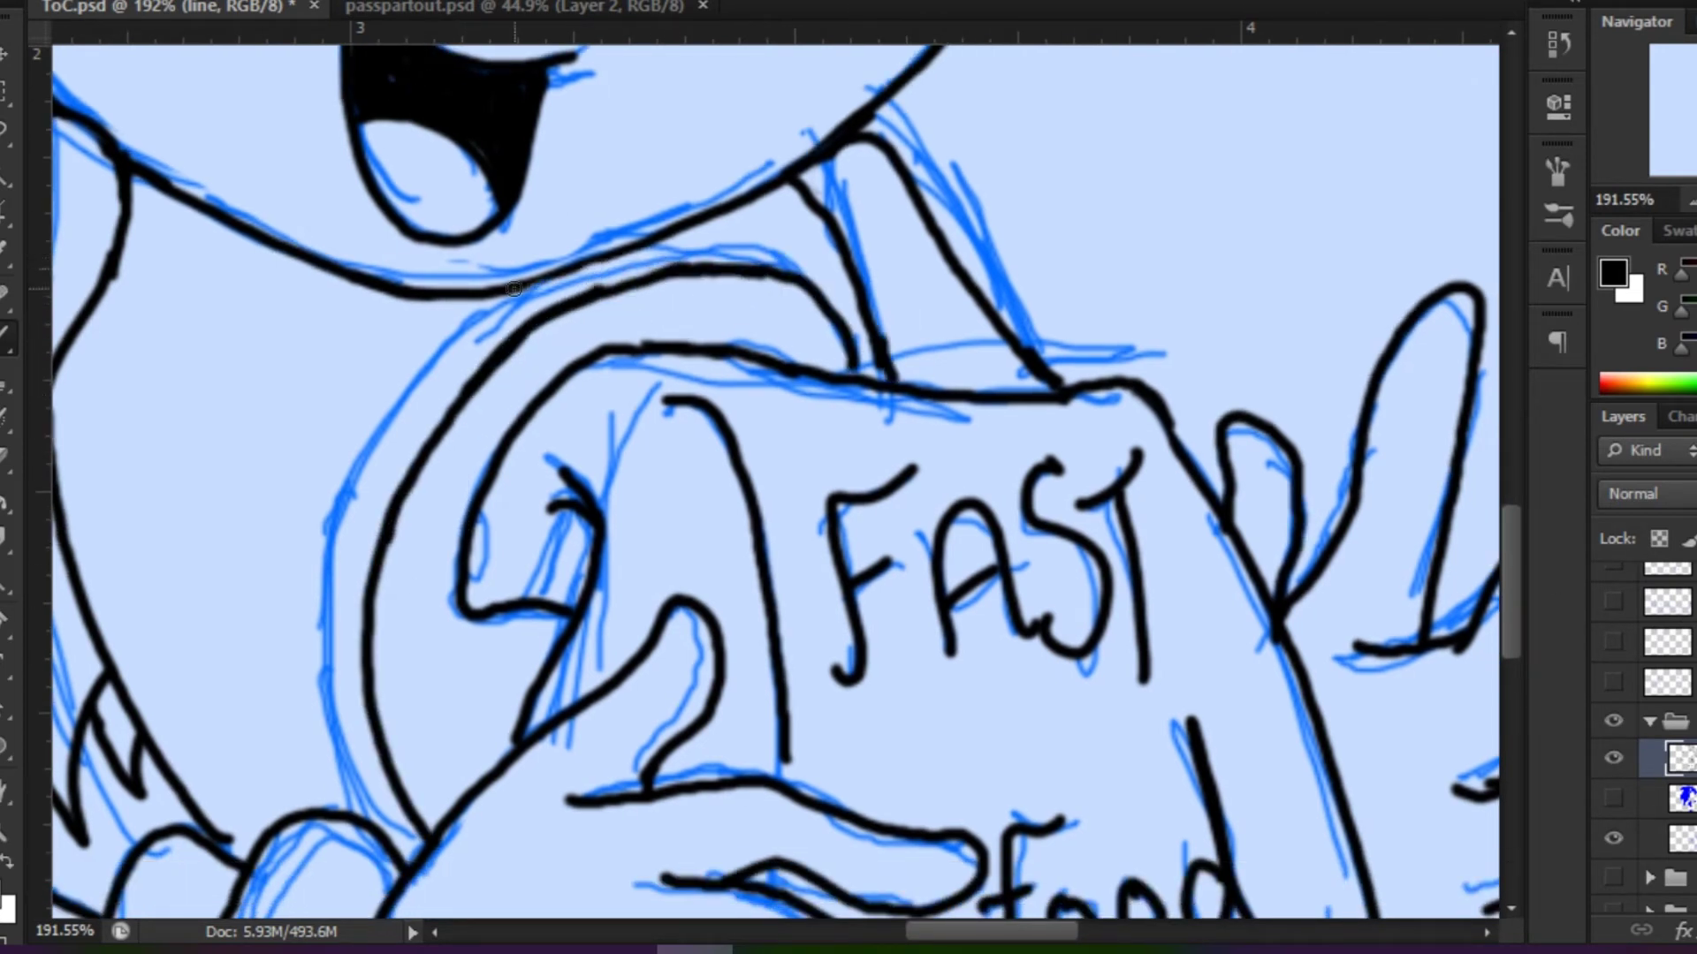
Restore the color layer, hide the sketch and paint the belly band around the bag peach.
{"action": "left_click", "coordinate": [1614, 798]}
{"action": "key", "text": "alt+bracketleft"}
{"action": "left_click", "coordinate": [1613, 837]}
{"action": "left_click", "coordinate": [424, 530], "text": "alt"}
{"action": "mouse_move", "coordinate": [433, 804]}
{"action": "left_mouse_down"}
{"action": "mouse_move", "coordinate": [398, 548]}
{"action": "mouse_move", "coordinate": [379, 667]}
{"action": "left_mouse_up"}
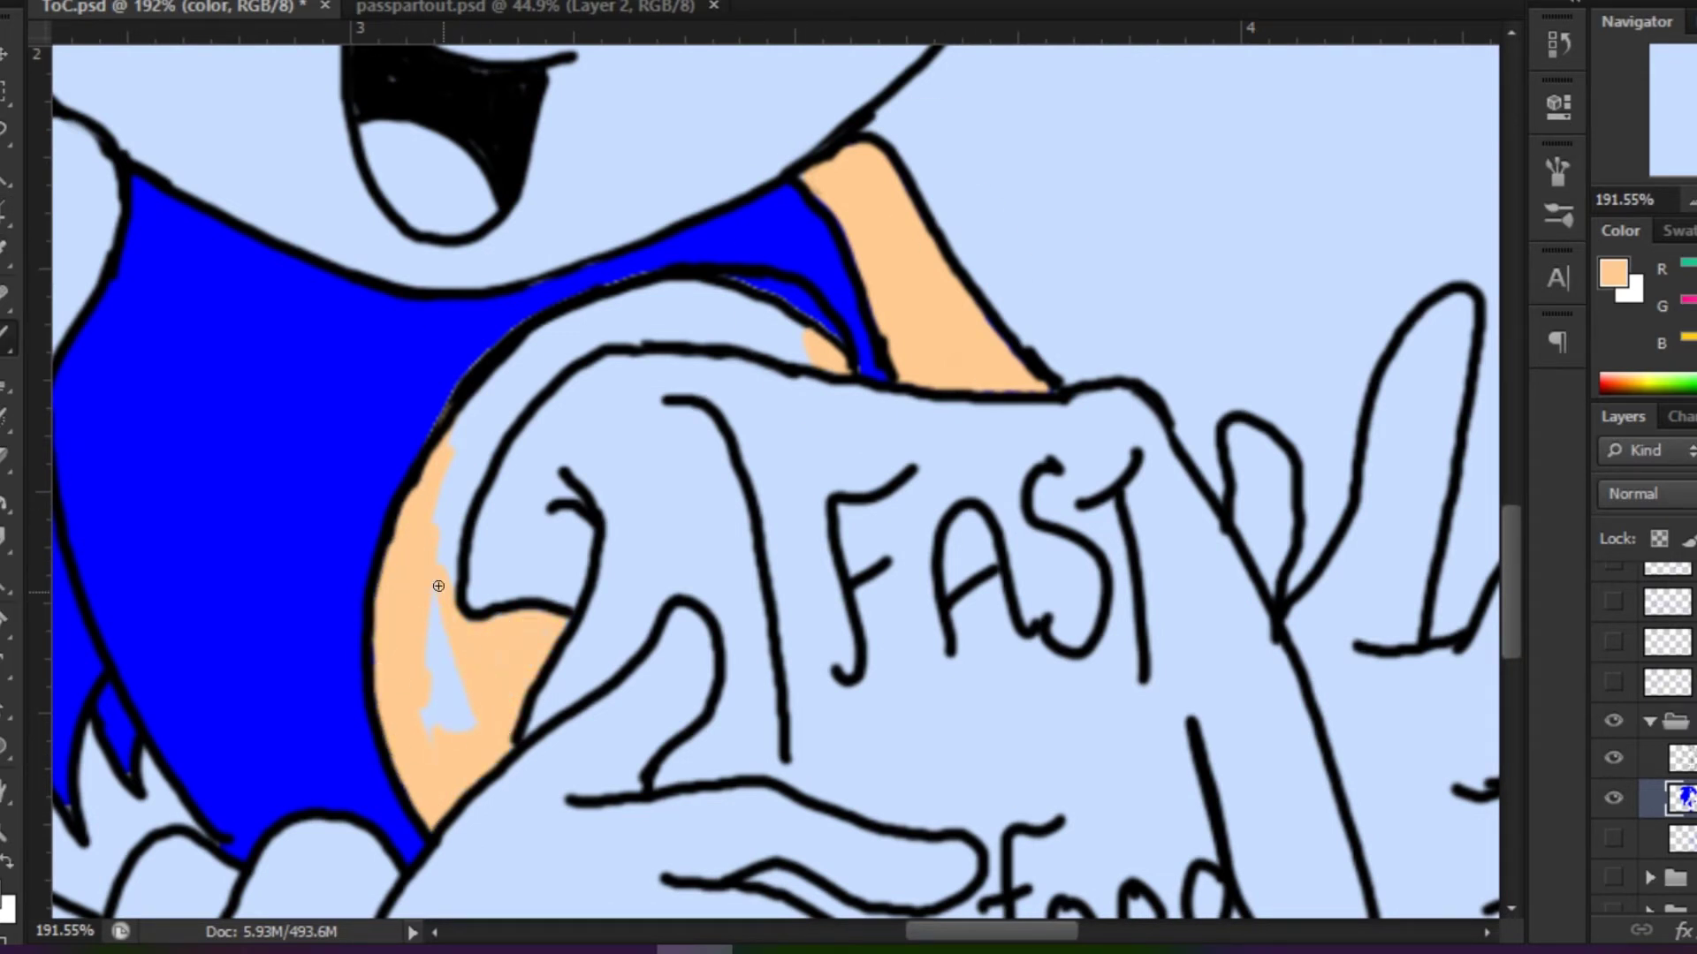
{"action": "scroll", "coordinate": [477, 702], "scroll_direction": "up", "scroll_amount": 5}
{"action": "scroll", "coordinate": [495, 741], "scroll_direction": "left", "scroll_amount": 2}
{"action": "left_click_drag", "start_coordinate": [896, 565], "coordinate": [794, 585]}
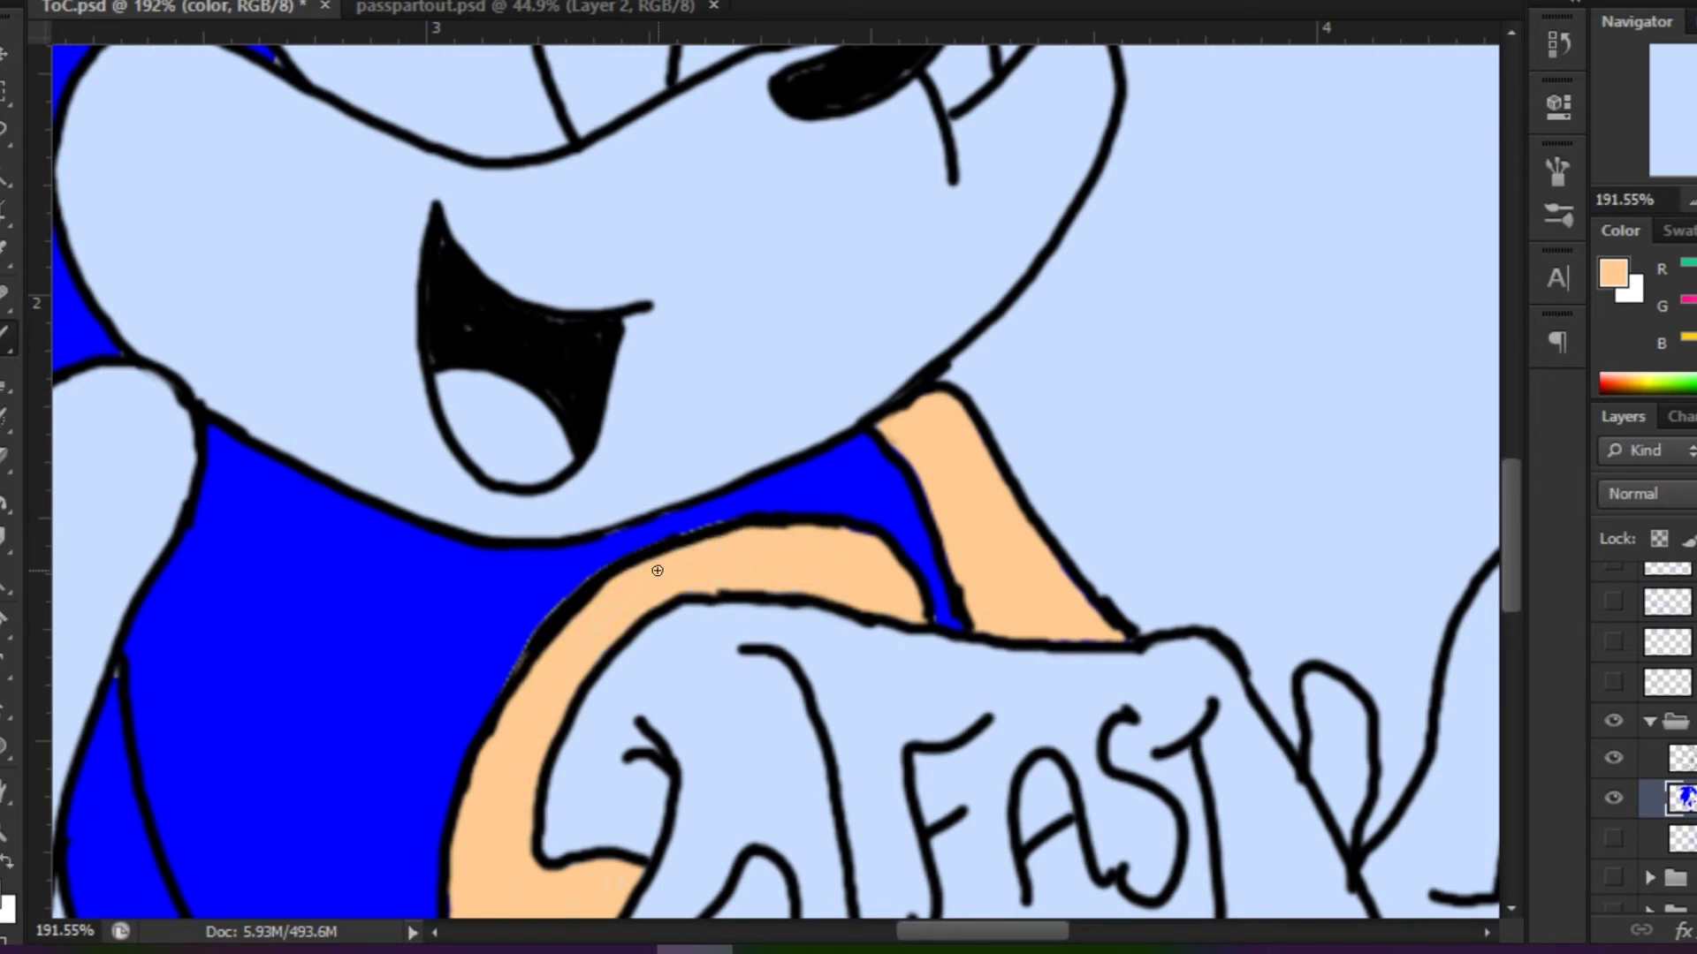
Sample the body's blue and touch up the torso color along the belly outline.
{"action": "scroll", "coordinate": [634, 567], "scroll_direction": "down", "scroll_amount": 4}
{"action": "scroll", "coordinate": [634, 567], "scroll_direction": "left", "scroll_amount": 7}
{"action": "left_click", "coordinate": [765, 517], "text": "alt"}
{"action": "scroll", "coordinate": [587, 613], "scroll_direction": "left", "scroll_amount": 6}
{"action": "scroll", "coordinate": [586, 613], "scroll_direction": "down", "scroll_amount": 1}
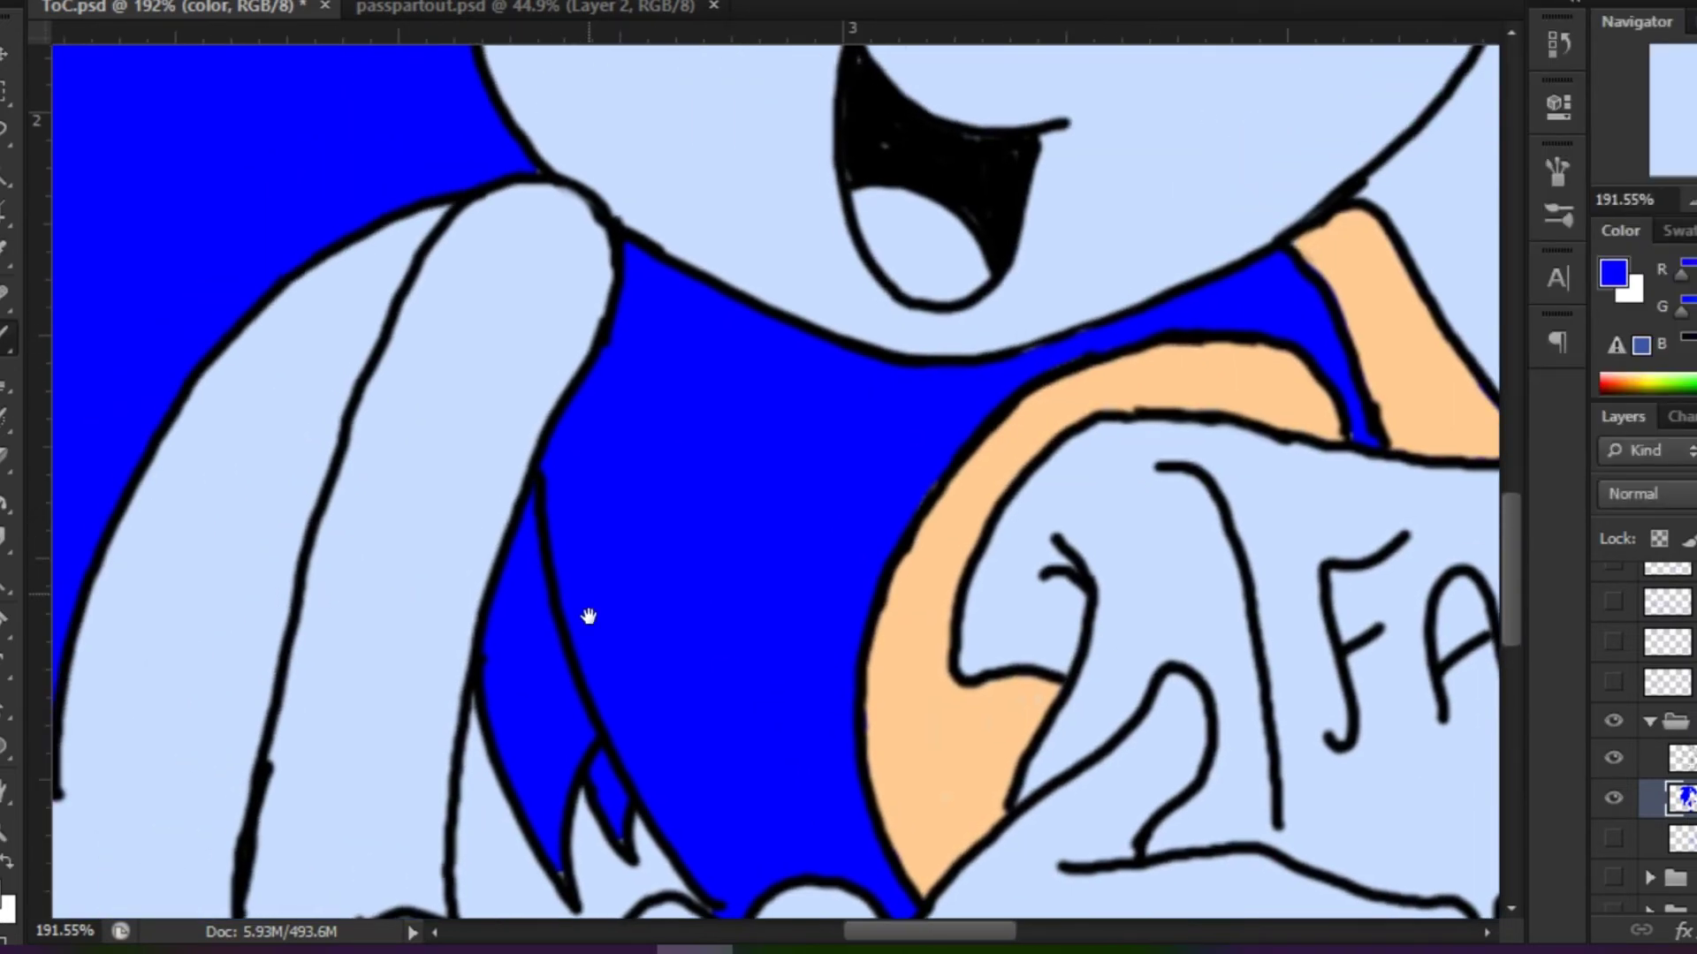
Sample the belly's peach, select the near arm's area and fill it with that color.
{"action": "left_click", "coordinate": [1178, 492], "text": "alt"}
{"action": "scroll", "coordinate": [981, 485], "scroll_direction": "left", "scroll_amount": 1}
{"action": "left_click", "coordinate": [833, 424]}
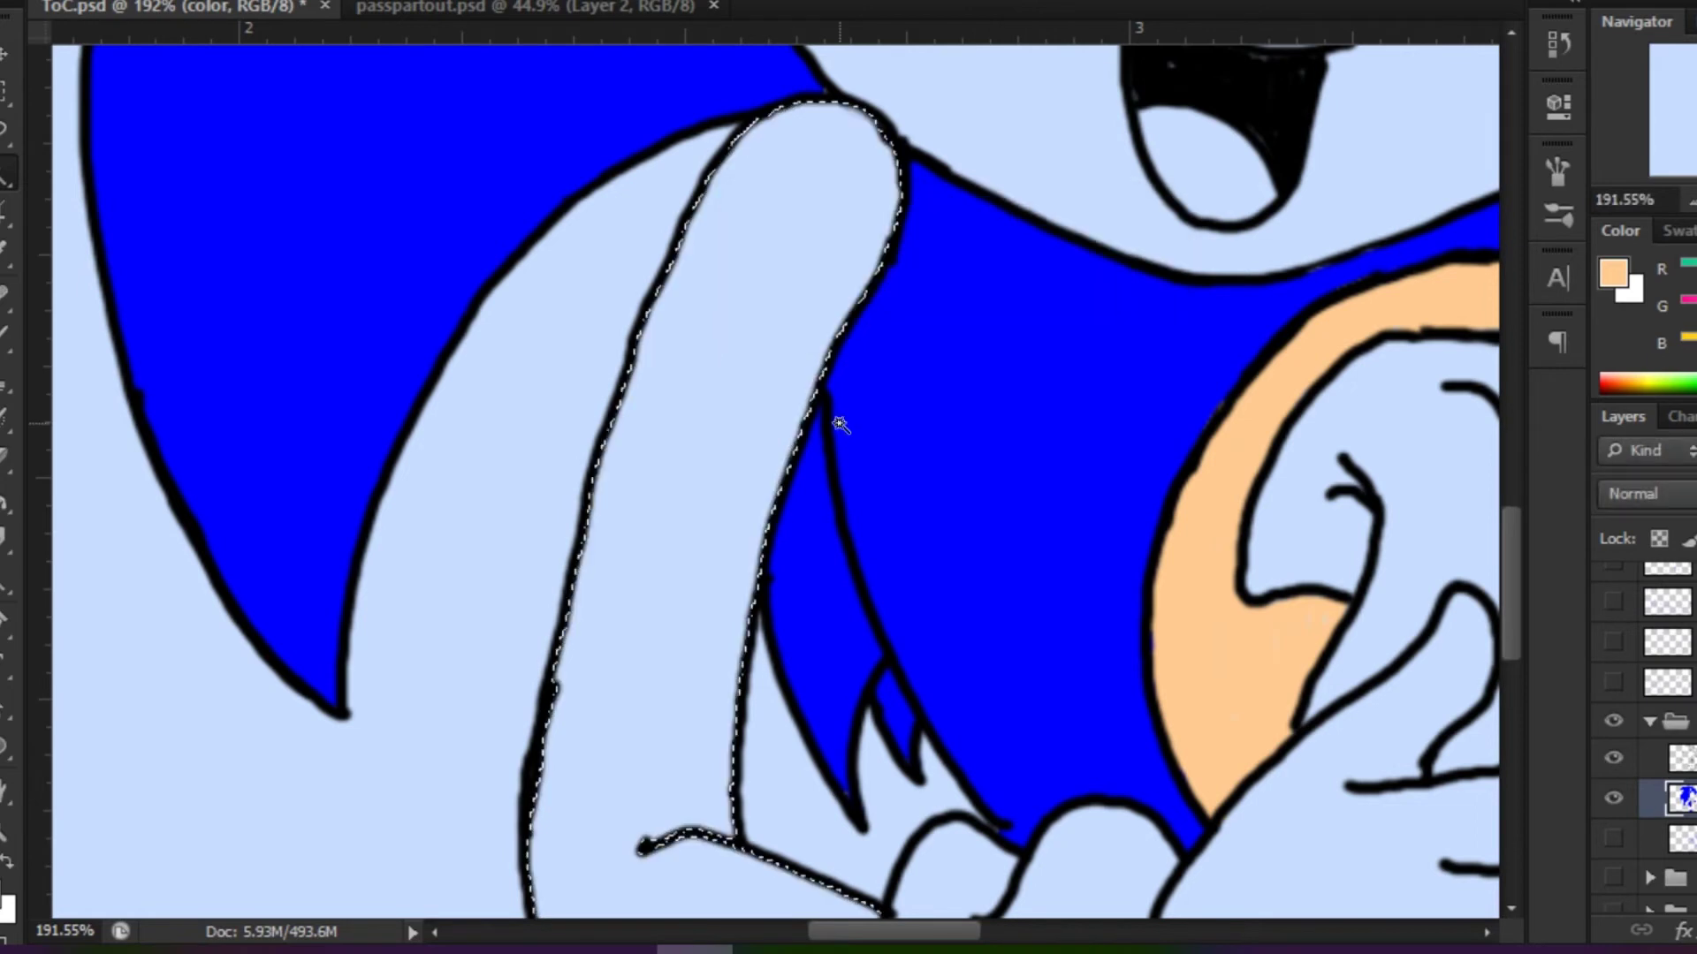
{"action": "key", "text": "alt+BackSpace"}
{"action": "scroll", "coordinate": [742, 363], "scroll_direction": "down", "scroll_amount": 3}
{"action": "scroll", "coordinate": [742, 363], "scroll_direction": "down", "scroll_amount": 3}
{"action": "scroll", "coordinate": [1153, 399], "scroll_direction": "up", "scroll_amount": 3}
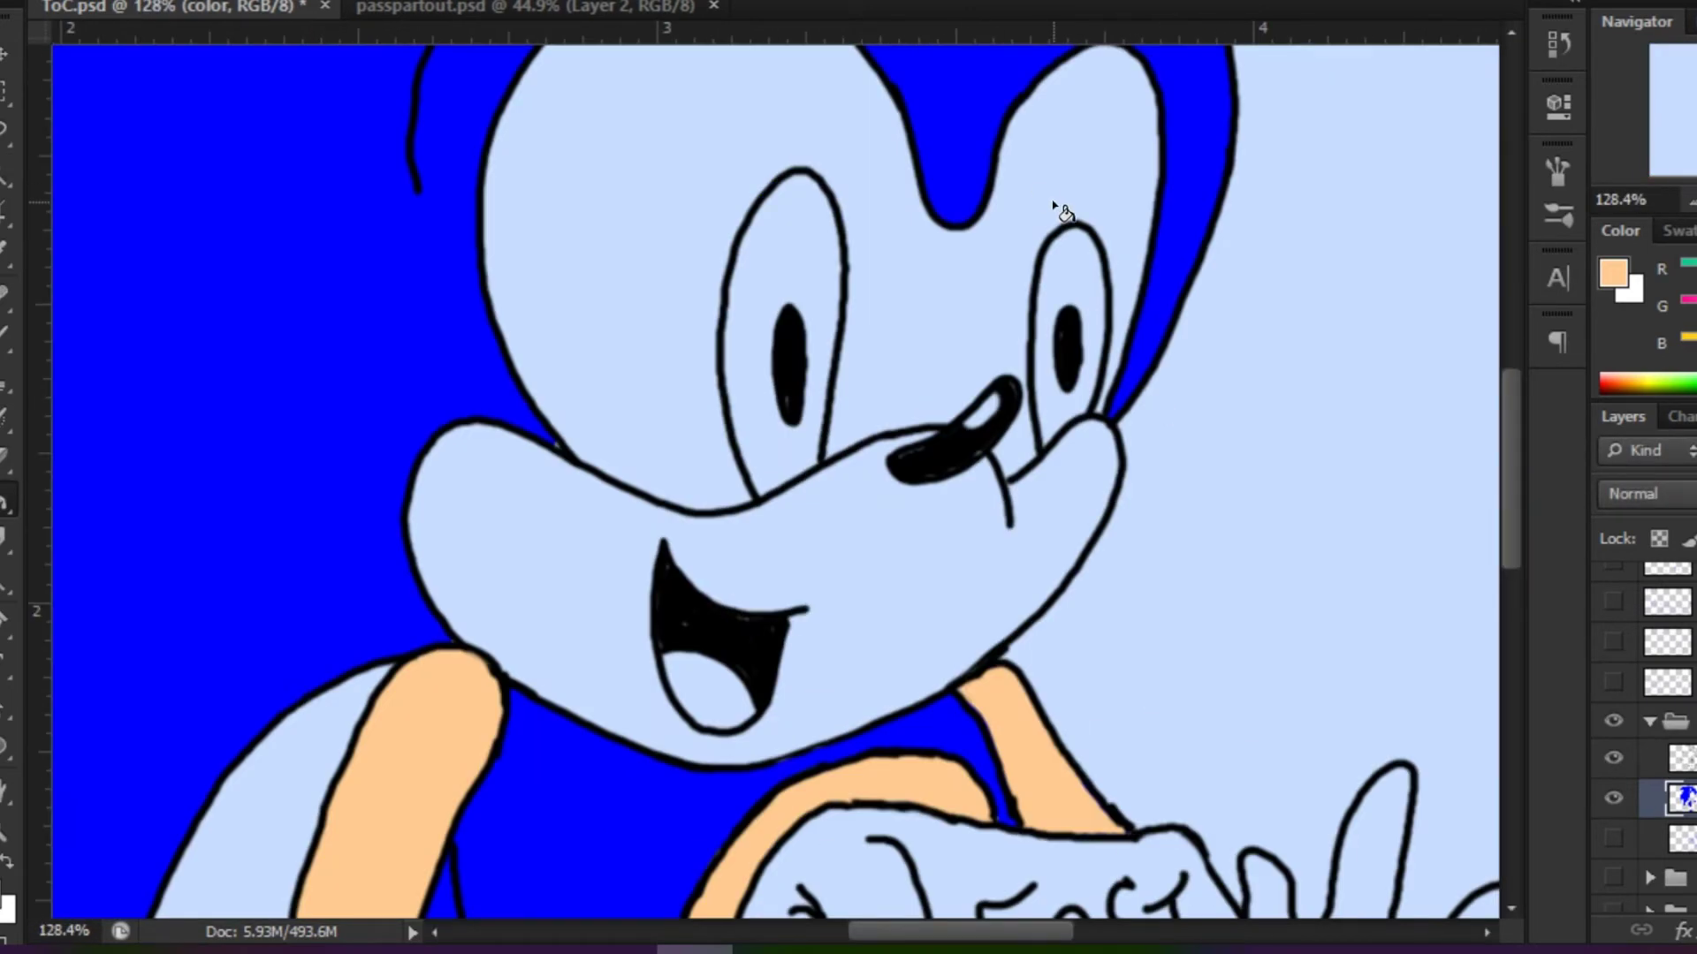
Select the inner ears and fill them with peach, and fill the muzzle with the same color.
{"action": "scroll", "coordinate": [1060, 210], "scroll_direction": "up", "scroll_amount": 5}
{"action": "left_click", "coordinate": [1155, 295]}
{"action": "left_click", "coordinate": [654, 274], "text": "shift"}
{"action": "key", "text": "alt+BackSpace"}
{"action": "scroll", "coordinate": [776, 283], "scroll_direction": "down", "scroll_amount": 5}
{"action": "left_click", "coordinate": [698, 557]}
{"action": "key", "text": "alt+BackSpace"}
{"action": "scroll", "coordinate": [697, 557], "scroll_direction": "up", "scroll_amount": 1}
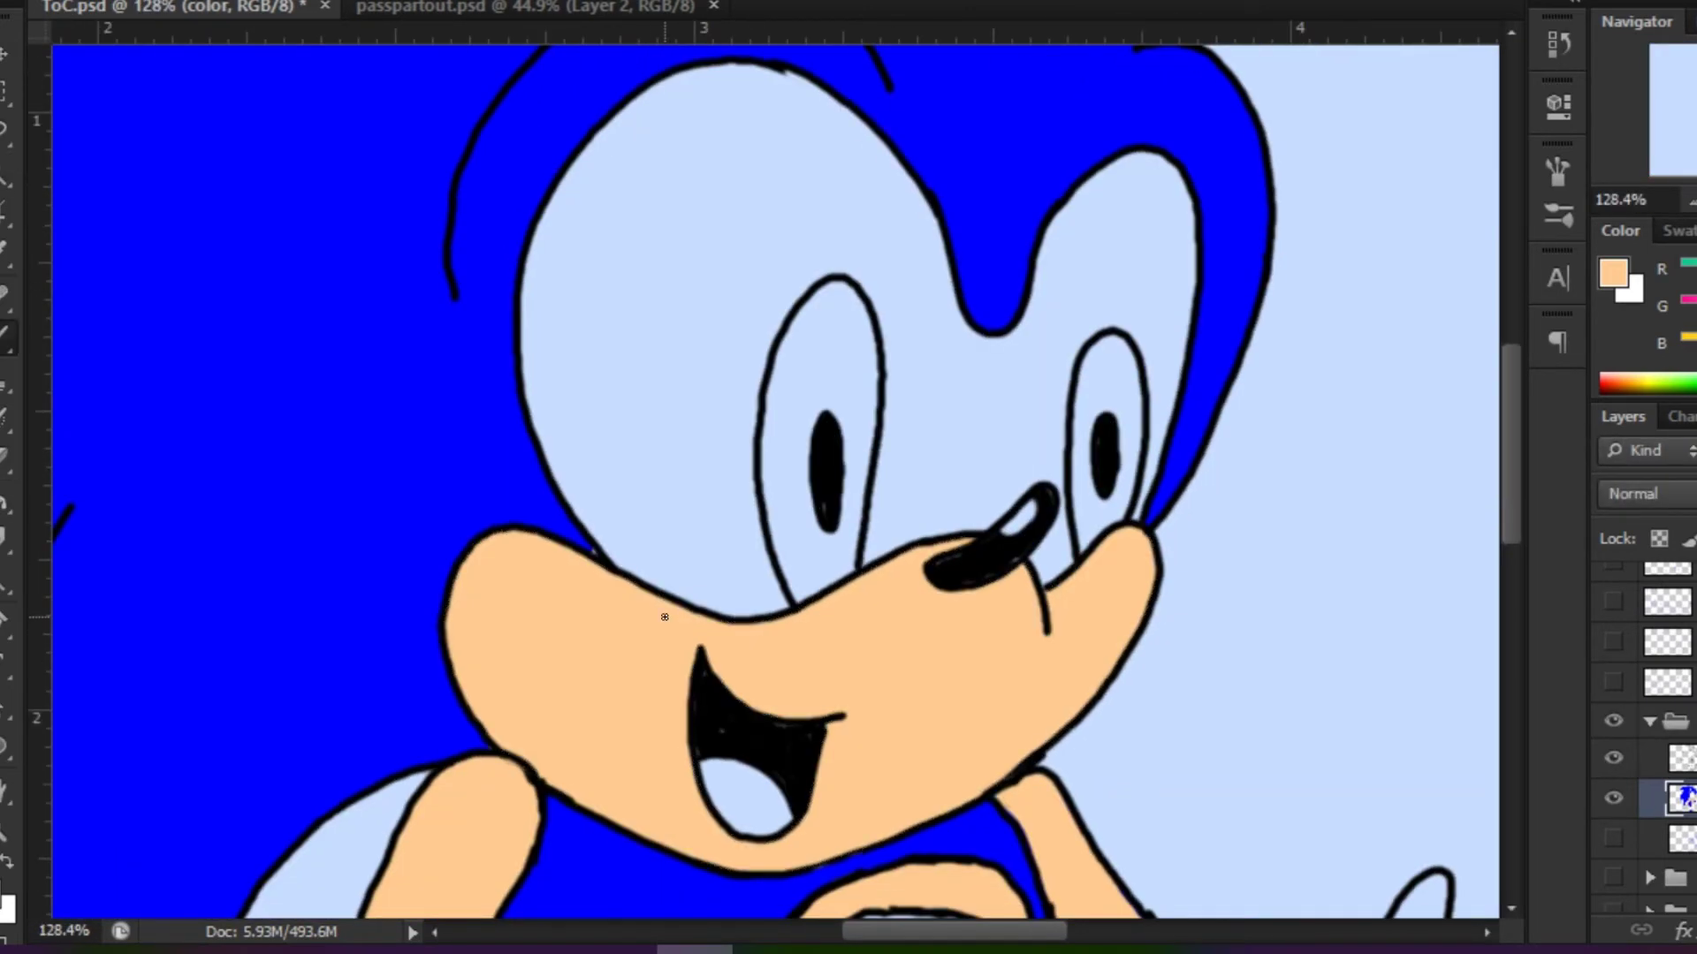
Paint the tongue in the open mouth pink on the color layer.
{"action": "scroll", "coordinate": [764, 504], "scroll_direction": "up", "scroll_amount": 3}
{"action": "scroll", "coordinate": [763, 530], "scroll_direction": "down", "scroll_amount": 2}
{"action": "mouse_move", "coordinate": [760, 605]}
{"action": "left_mouse_down"}
{"action": "mouse_move", "coordinate": [831, 703]}
{"action": "mouse_move", "coordinate": [888, 637]}
{"action": "left_mouse_up"}
{"action": "scroll", "coordinate": [1355, 488], "scroll_direction": "up", "scroll_amount": 3}
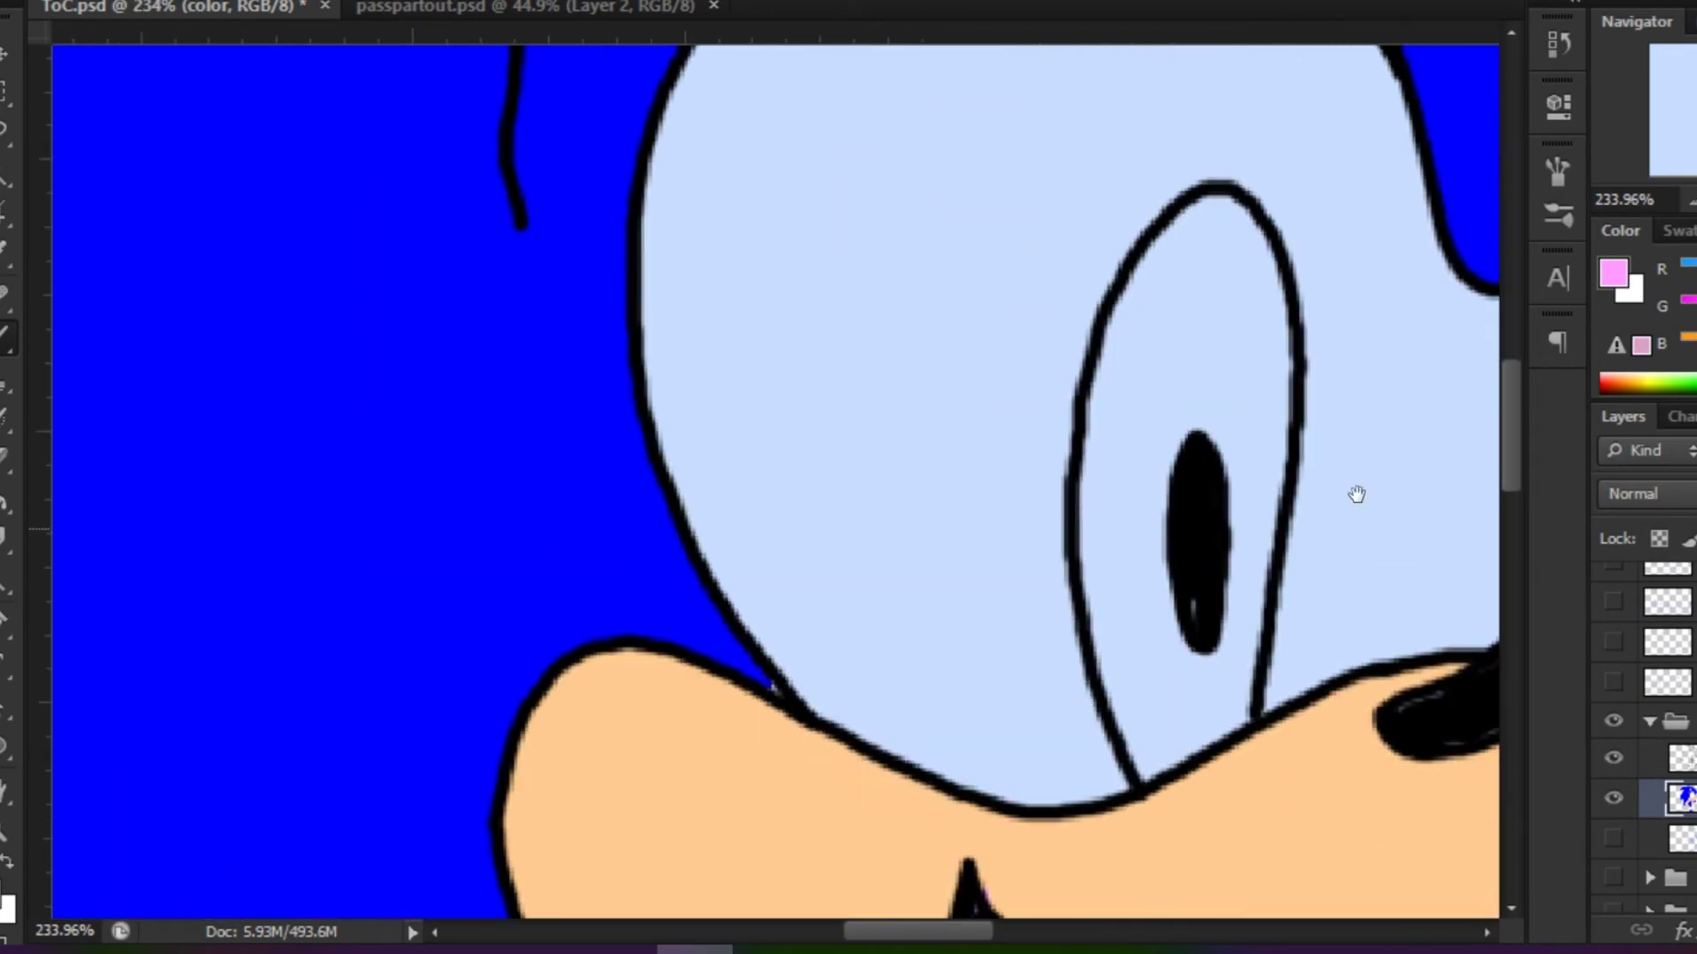
Choose white as the painting color, select the eye area around the irises and fill it.
{"action": "left_click", "coordinate": [856, 697], "text": "alt"}
{"action": "scroll", "coordinate": [1235, 436], "scroll_direction": "up", "scroll_amount": 5}
{"action": "scroll", "coordinate": [1235, 435], "scroll_direction": "down", "scroll_amount": 4}
{"action": "left_click", "coordinate": [1613, 274]}
{"action": "left_click", "coordinate": [919, 40]}
{"action": "left_click", "coordinate": [1617, 10]}
{"action": "key", "text": "w"}
{"action": "left_click", "coordinate": [980, 394]}
{"action": "key", "text": "alt+BackSpace"}
{"action": "key", "text": "ctrl+d"}
{"action": "key", "text": "b"}
Choose a yellowish green, refine it to a slightly darker shade and paint the far eye's iris.
{"action": "left_click", "coordinate": [1686, 382]}
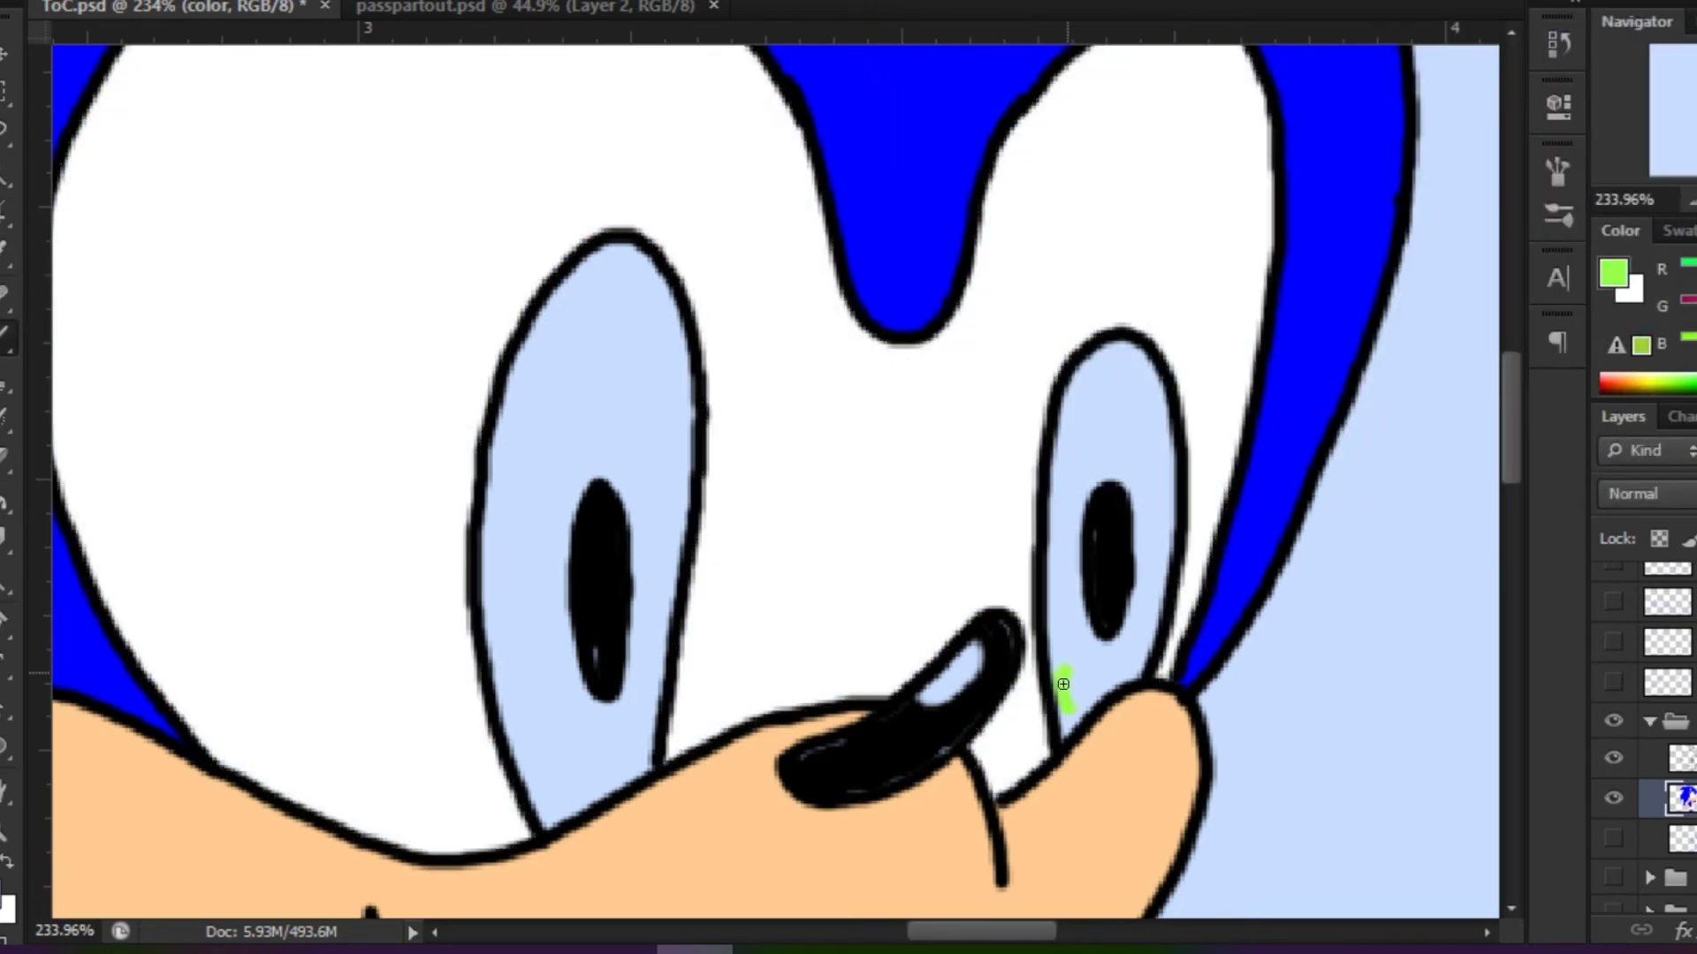
{"action": "left_click_drag", "start_coordinate": [1063, 684], "coordinate": [1151, 576]}
{"action": "left_click", "coordinate": [1612, 272]}
{"action": "left_click", "coordinate": [1387, 333]}
{"action": "left_click", "coordinate": [1530, 12]}
{"action": "mouse_move", "coordinate": [1058, 574]}
{"action": "left_mouse_down"}
{"action": "mouse_move", "coordinate": [1105, 619]}
{"action": "mouse_move", "coordinate": [1065, 468]}
{"action": "mouse_move", "coordinate": [1147, 425]}
{"action": "left_mouse_up"}
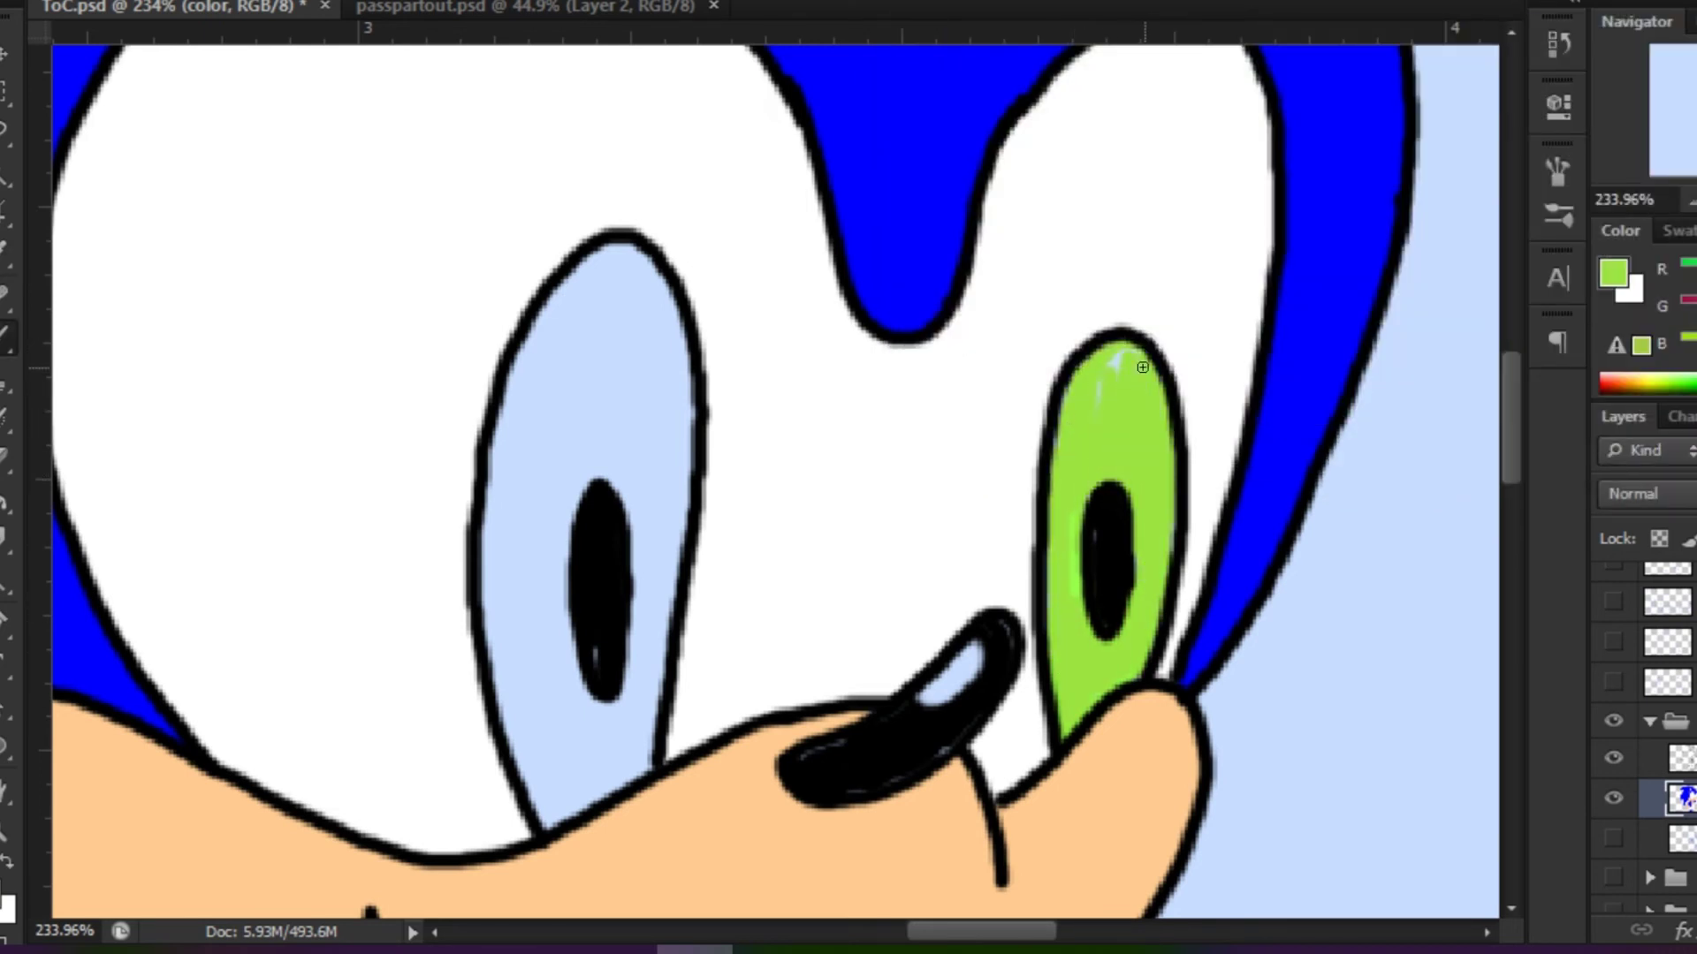
Paint the near eye's iris with the same green, undoing one stray stroke.
{"action": "left_click_drag", "start_coordinate": [873, 364], "coordinate": [1314, 320]}
{"action": "mouse_move", "coordinate": [1042, 734]}
{"action": "left_mouse_down"}
{"action": "mouse_move", "coordinate": [1060, 637]}
{"action": "mouse_move", "coordinate": [1060, 273]}
{"action": "mouse_move", "coordinate": [1072, 348]}
{"action": "mouse_move", "coordinate": [953, 372]}
{"action": "mouse_move", "coordinate": [944, 473]}
{"action": "left_mouse_up"}
{"action": "key", "text": "ctrl+z"}
{"action": "mouse_move", "coordinate": [963, 407]}
{"action": "left_mouse_down"}
{"action": "mouse_move", "coordinate": [1038, 707]}
{"action": "mouse_move", "coordinate": [934, 410]}
{"action": "left_mouse_up"}
{"action": "mouse_move", "coordinate": [1008, 717]}
{"action": "left_mouse_down"}
{"action": "mouse_move", "coordinate": [958, 368]}
{"action": "mouse_move", "coordinate": [1110, 481]}
{"action": "mouse_move", "coordinate": [1094, 297]}
{"action": "left_mouse_up"}
{"action": "left_click_drag", "start_coordinate": [1096, 530], "coordinate": [866, 482]}
Sample the white of the eyes and paint the highlight on the nose with it.
{"action": "left_click", "coordinate": [883, 354], "text": "alt"}
{"action": "mouse_move", "coordinate": [1131, 619]}
{"action": "left_mouse_down"}
{"action": "mouse_move", "coordinate": [1175, 574]}
{"action": "mouse_move", "coordinate": [1220, 566]}
{"action": "left_mouse_up"}
Set the painting color to a slightly different green and touch up the far eye's iris.
{"action": "left_click", "coordinate": [1613, 274]}
{"action": "left_click", "coordinate": [1110, 760]}
{"action": "key", "text": "Return"}
{"action": "left_click", "coordinate": [1613, 274]}
{"action": "left_click", "coordinate": [1288, 468]}
{"action": "key", "text": "Return"}
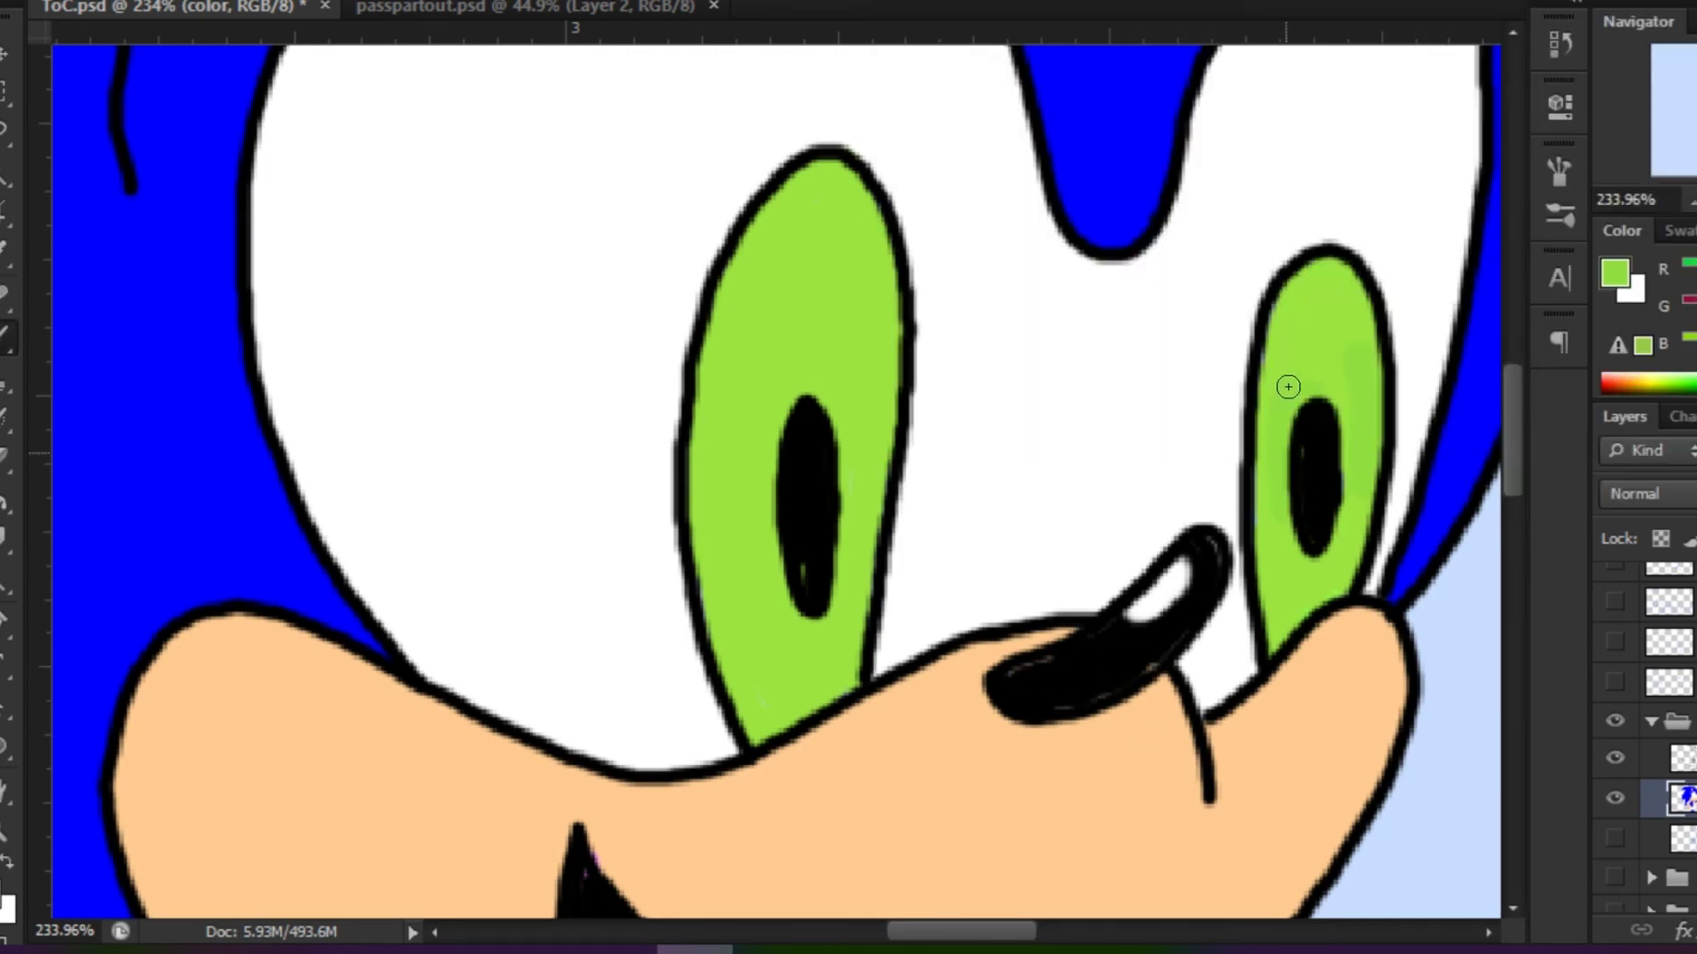
{"action": "scroll", "coordinate": [1447, 282], "scroll_direction": "down", "scroll_amount": 5}
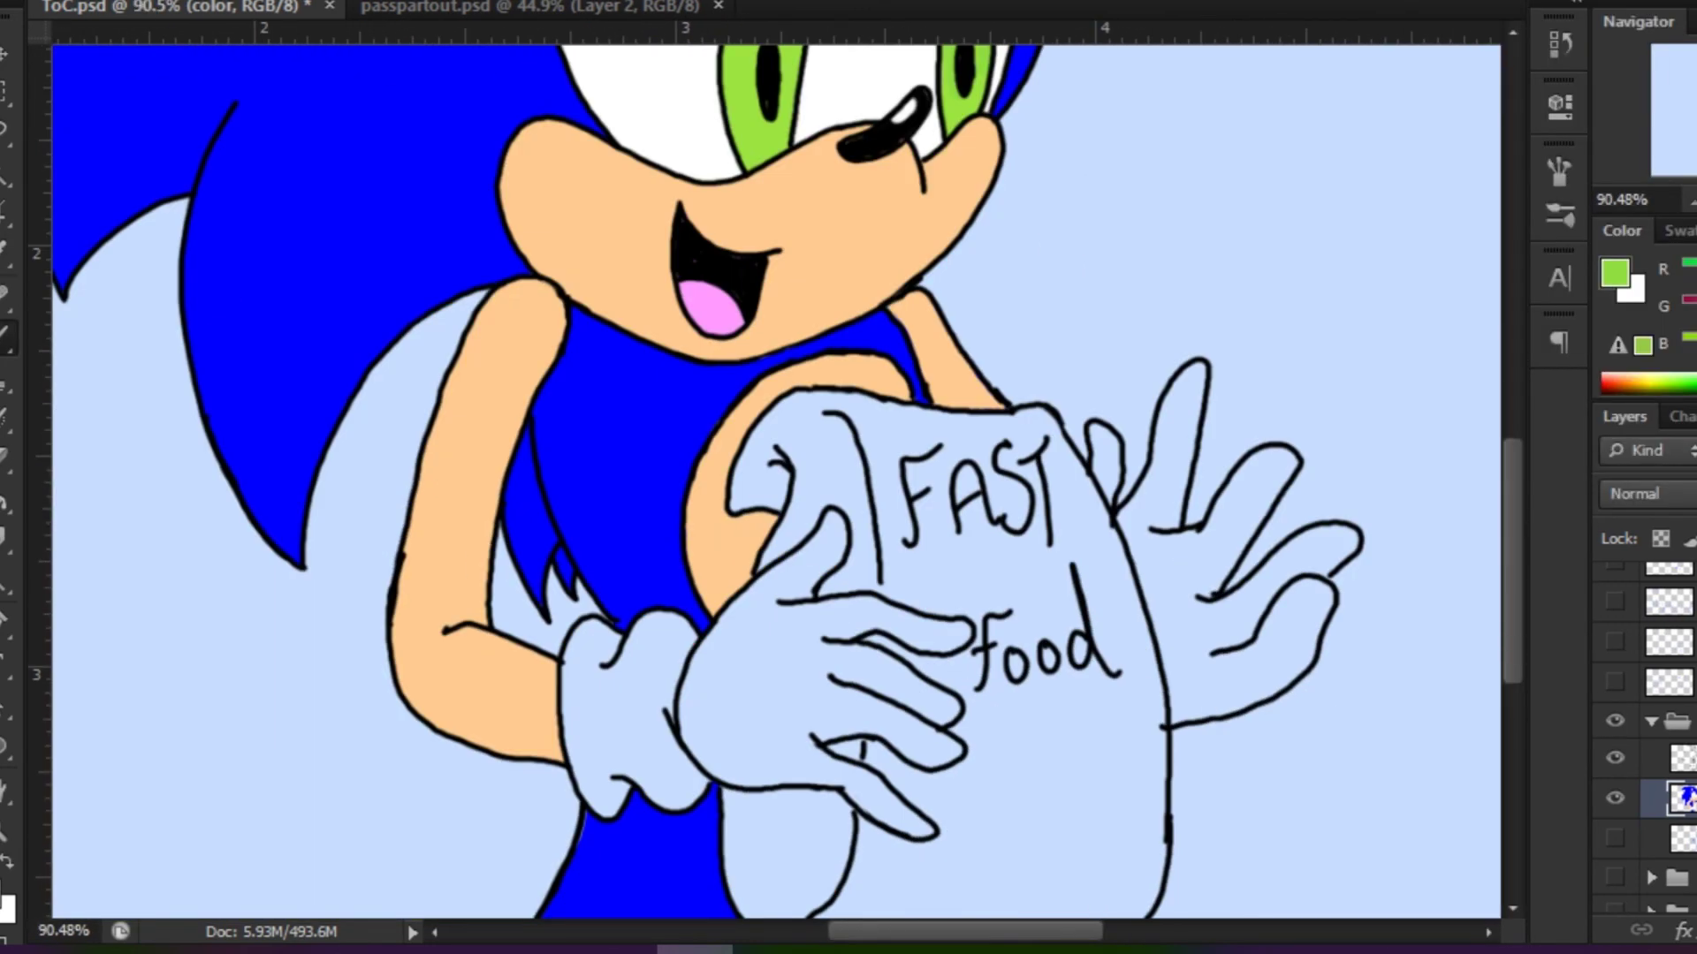